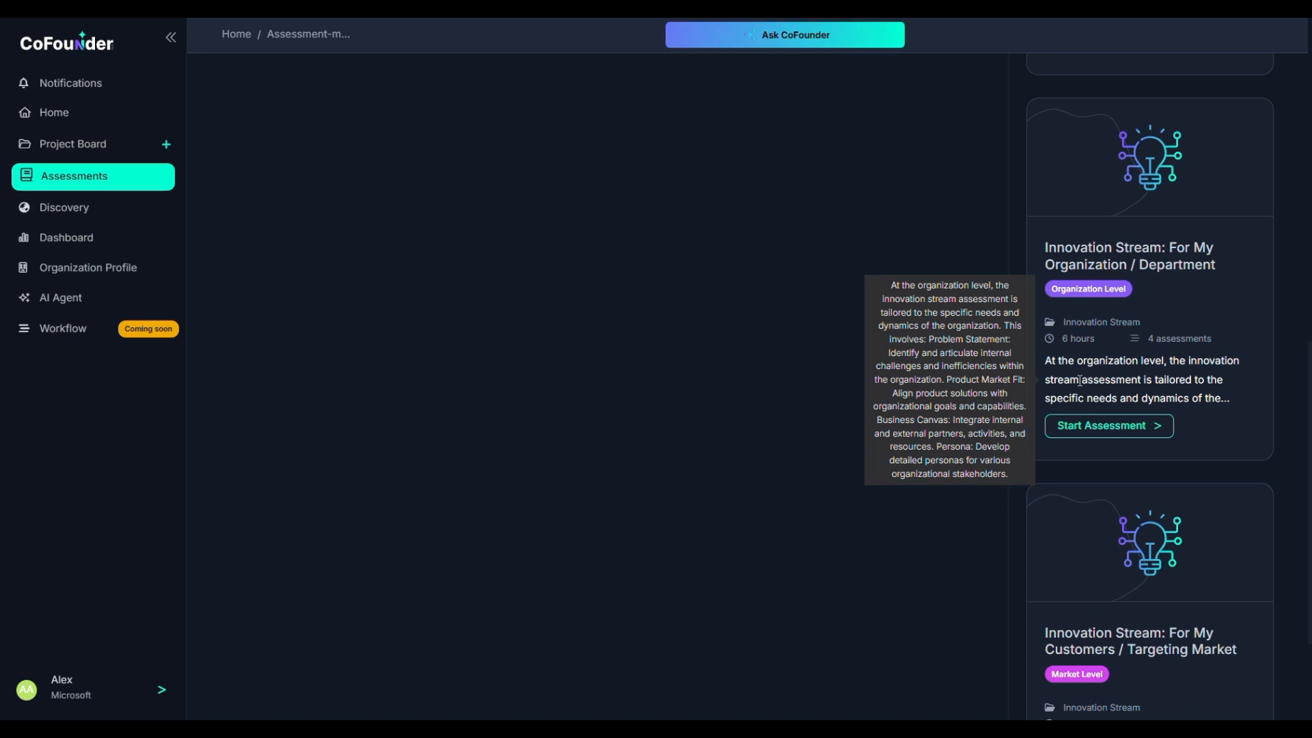
# Start the individual-level "Innovation Stream: For My Role" assessment and begin its Problem Statement stage.
pyautogui.scroll(-3, 966, 592)
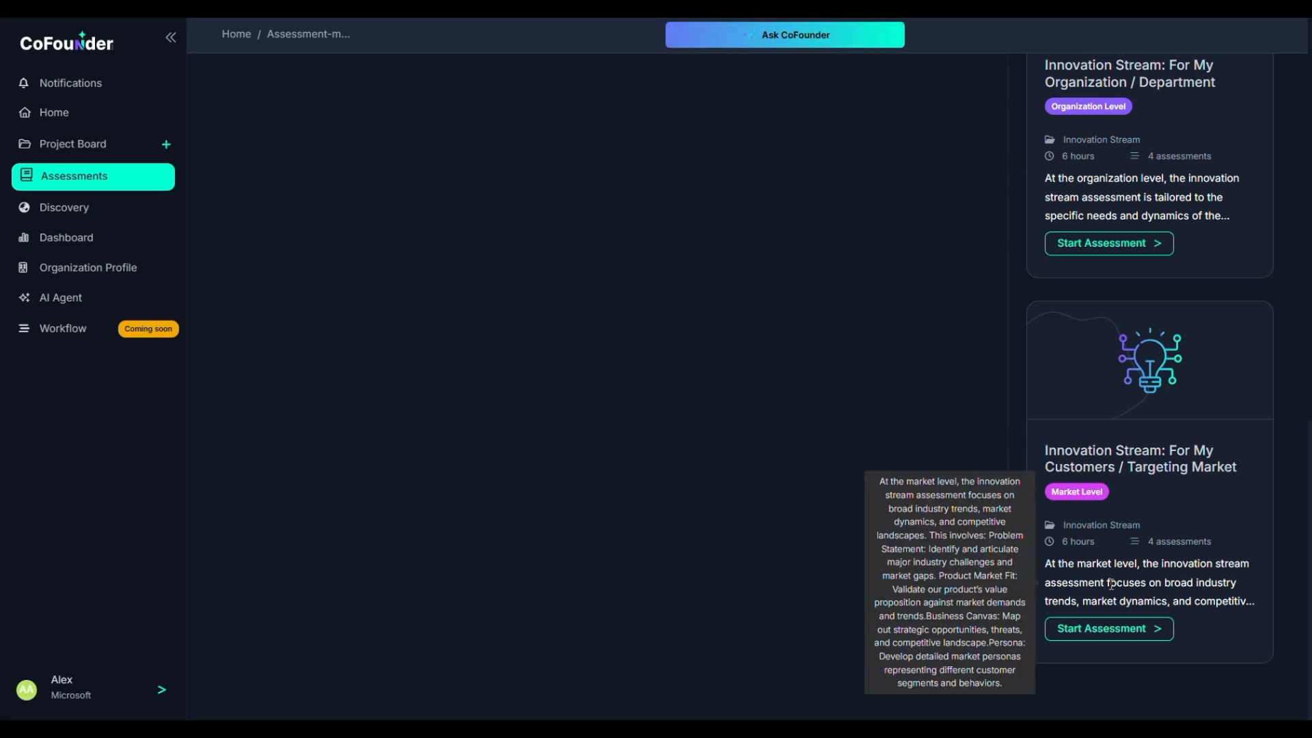
pyautogui.scroll(3, 840, 465)
pyautogui.scroll(6, 842, 460)
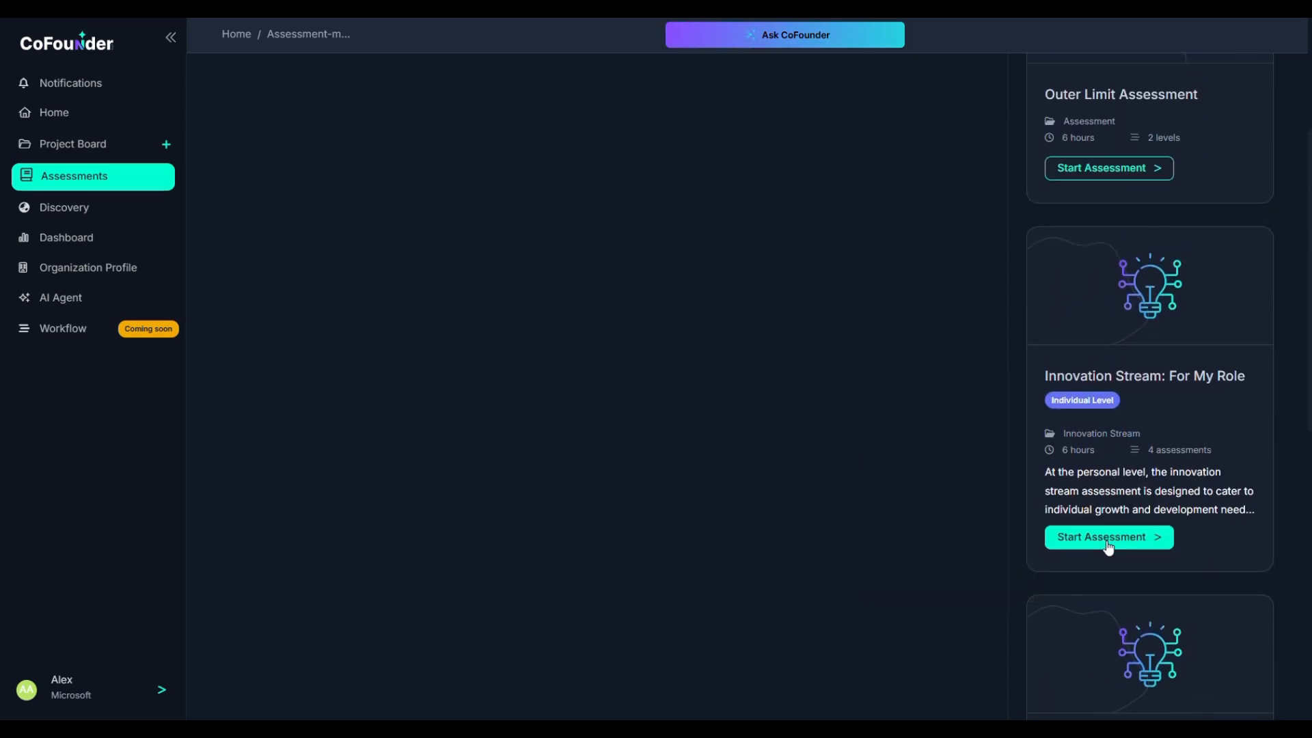
pyautogui.click(1109, 539)
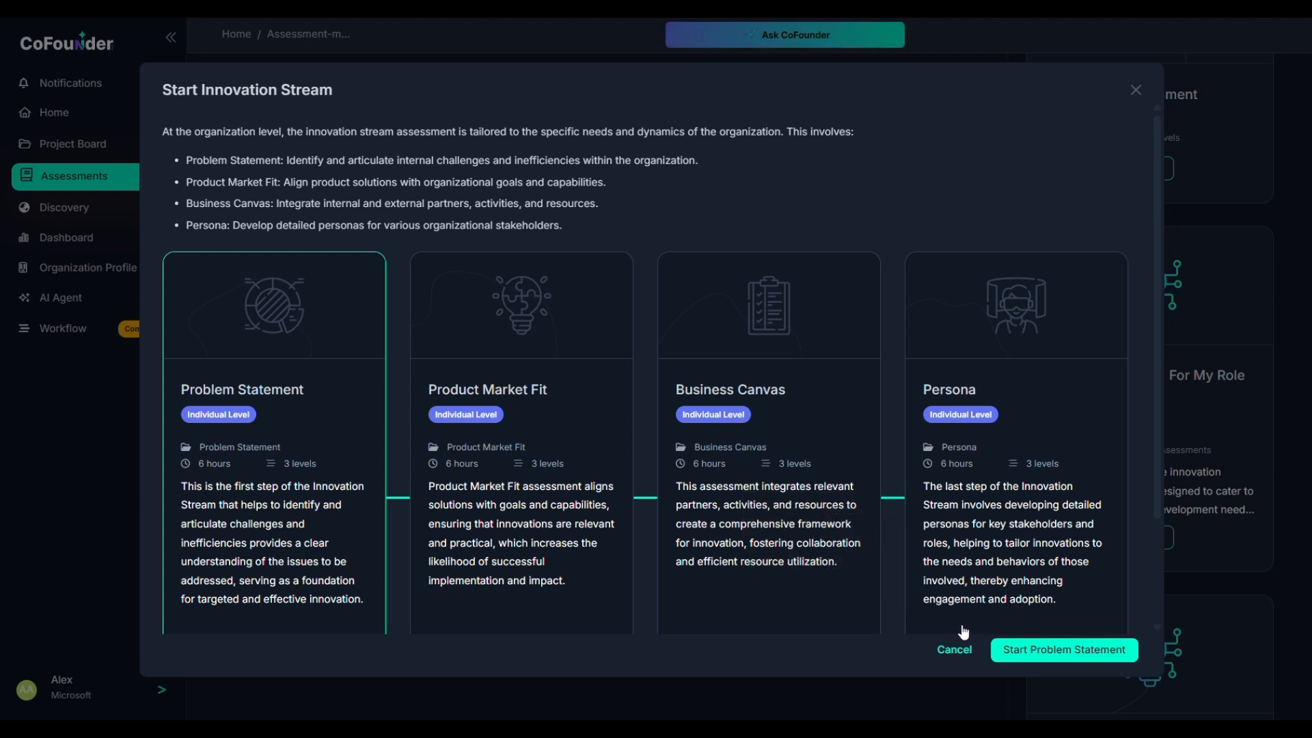
pyautogui.click(1063, 657)
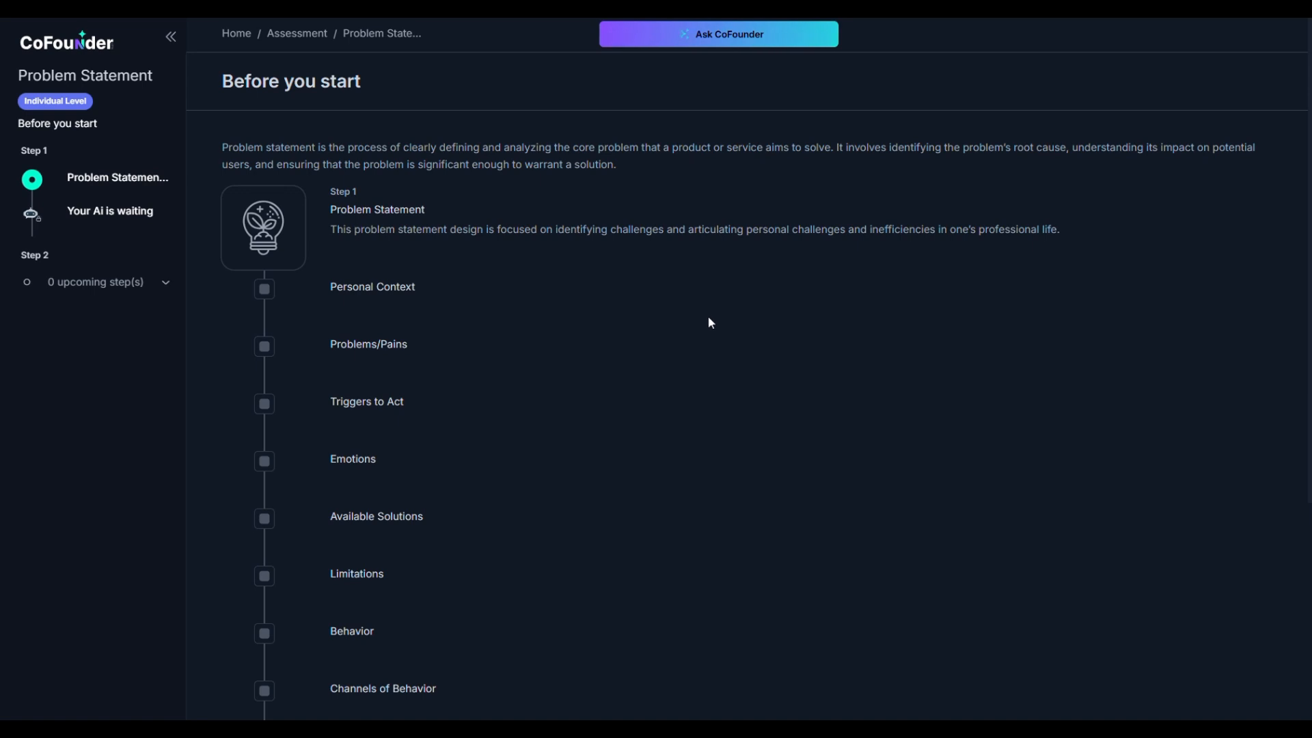
# Review the Problem Statement outline through Final Validation and start the assessment.
pyautogui.scroll(-3, 710, 322)
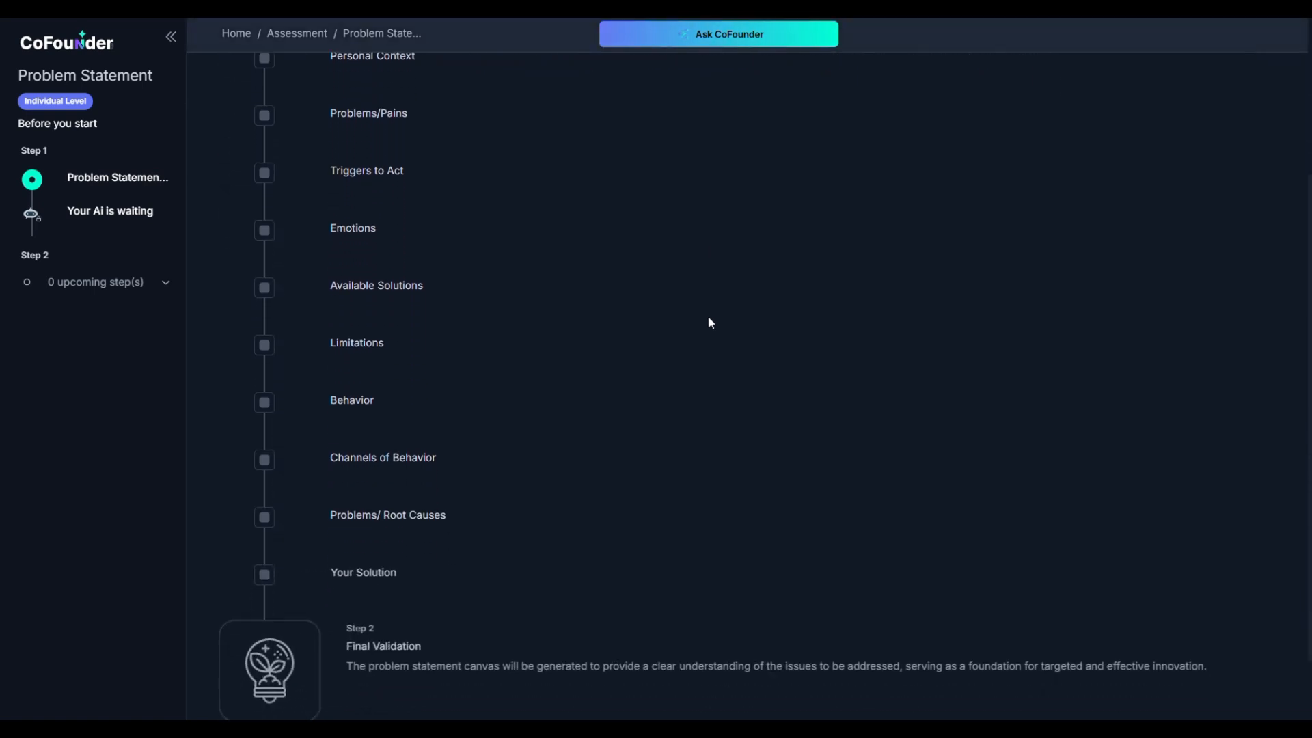
pyautogui.scroll(-1, 711, 323)
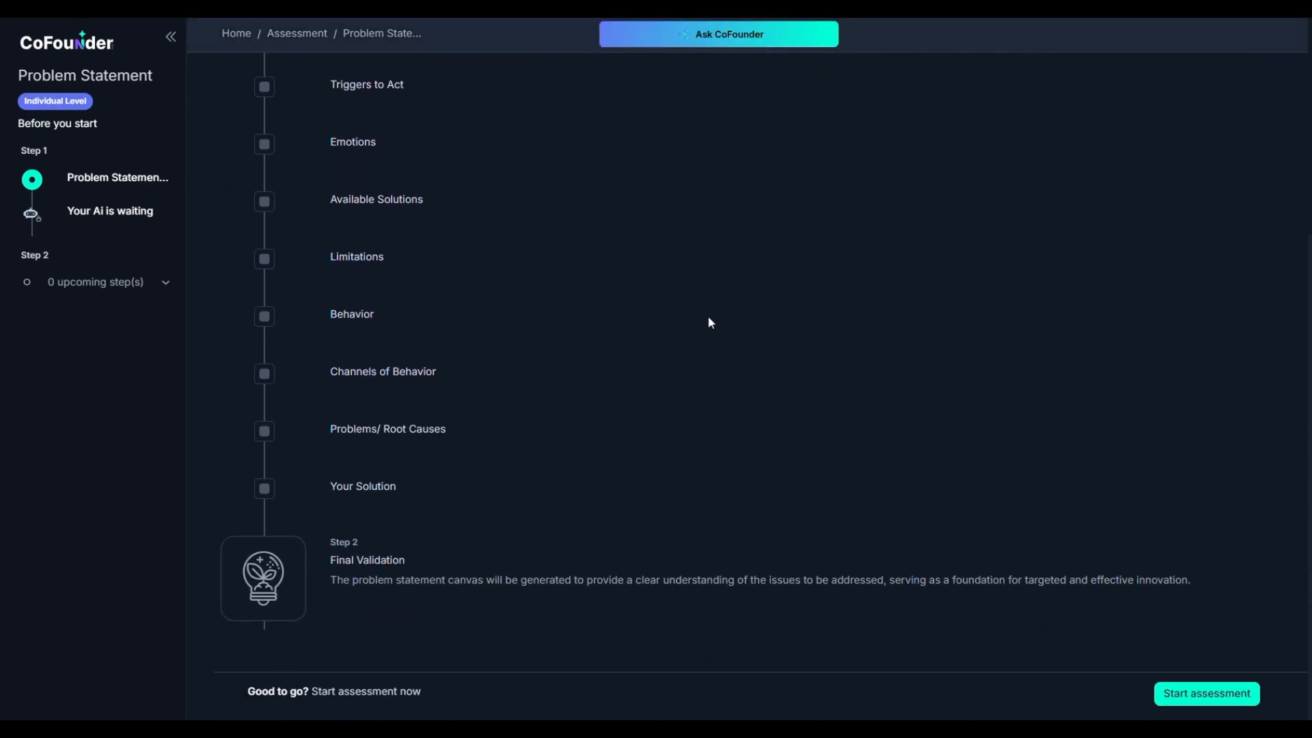
pyautogui.scroll(1, 710, 323)
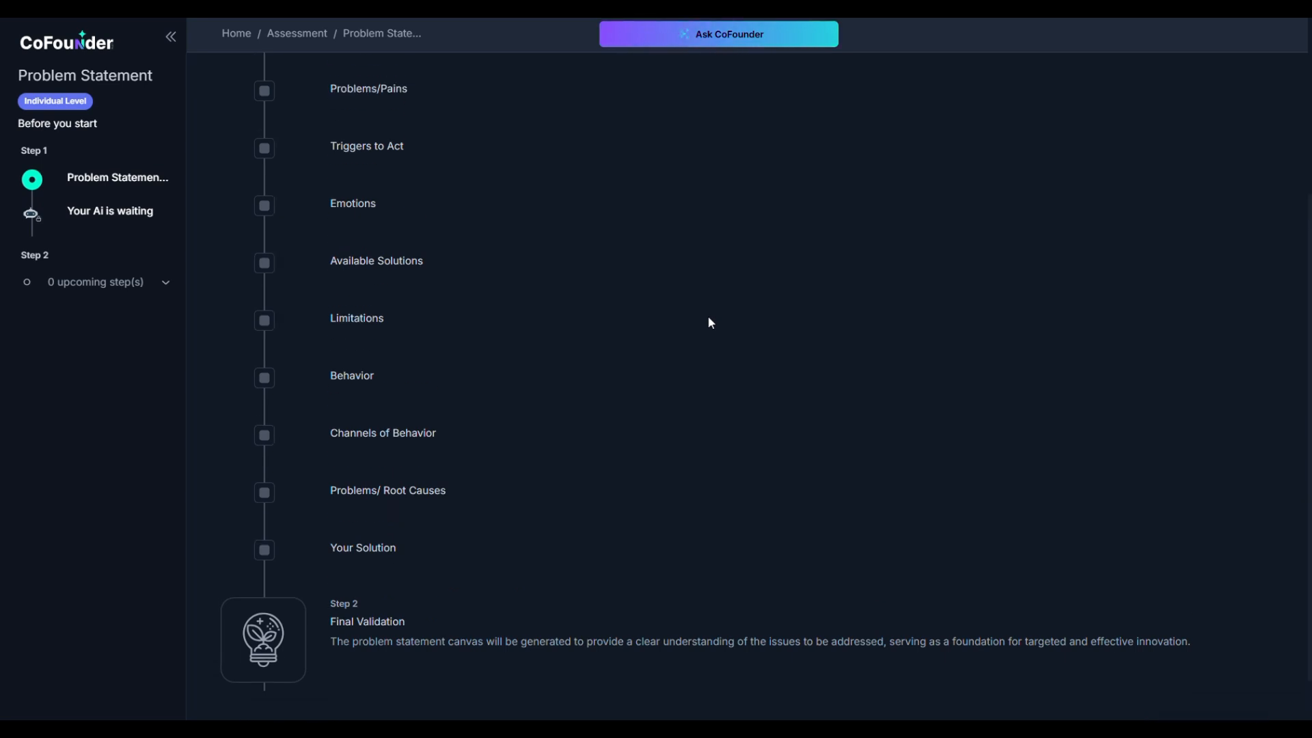
pyautogui.scroll(3, 711, 322)
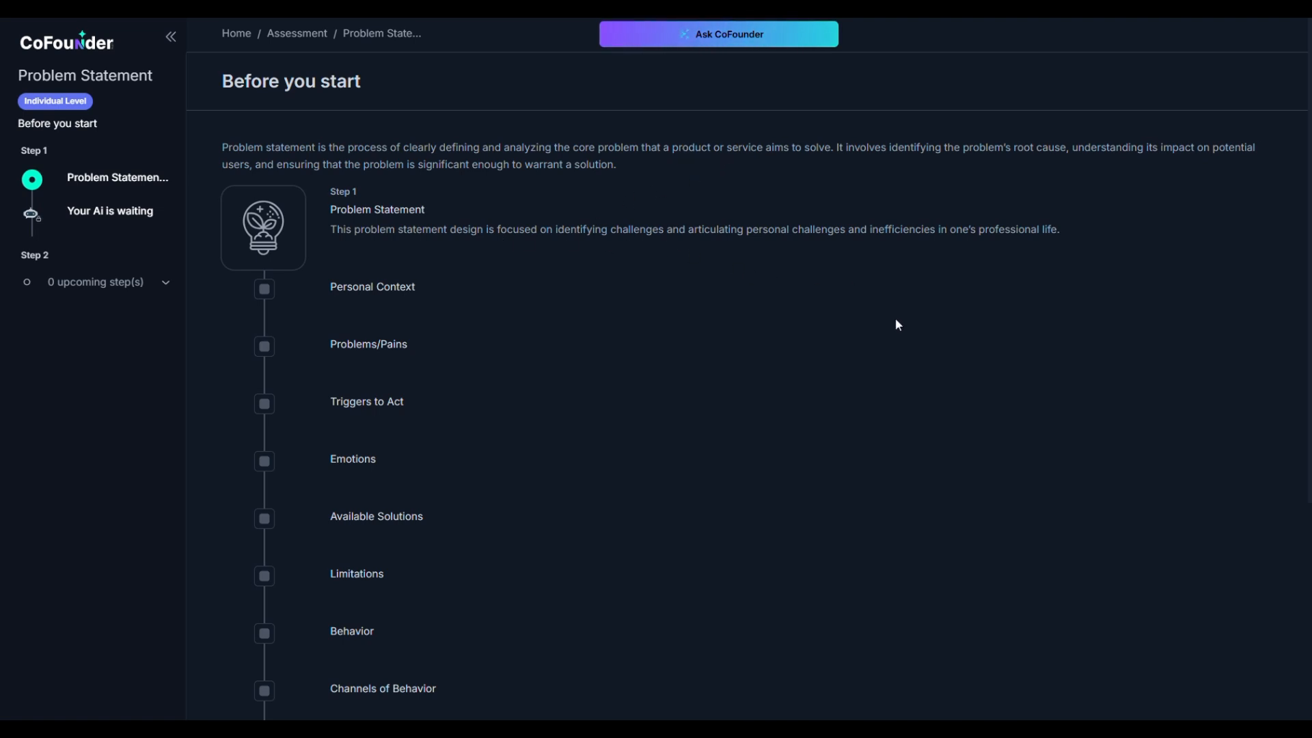
pyautogui.scroll(-5, 915, 479)
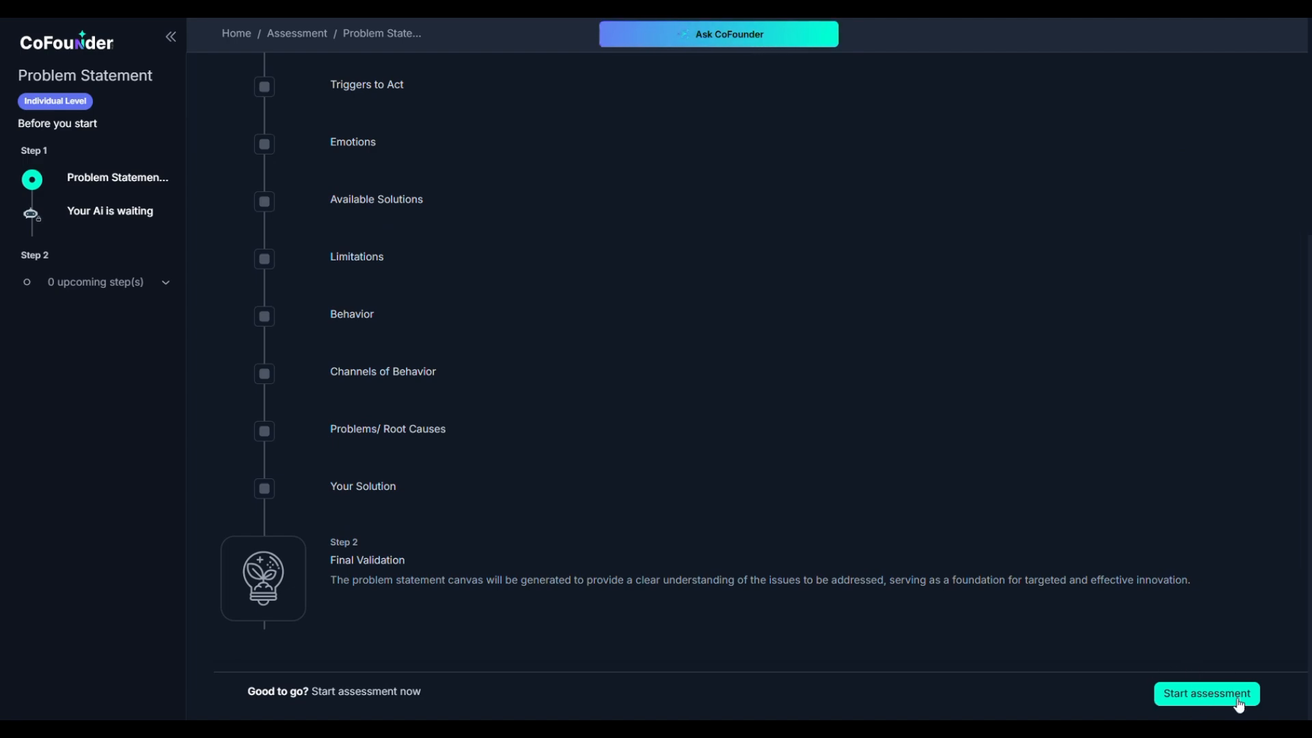
pyautogui.click(1204, 695)
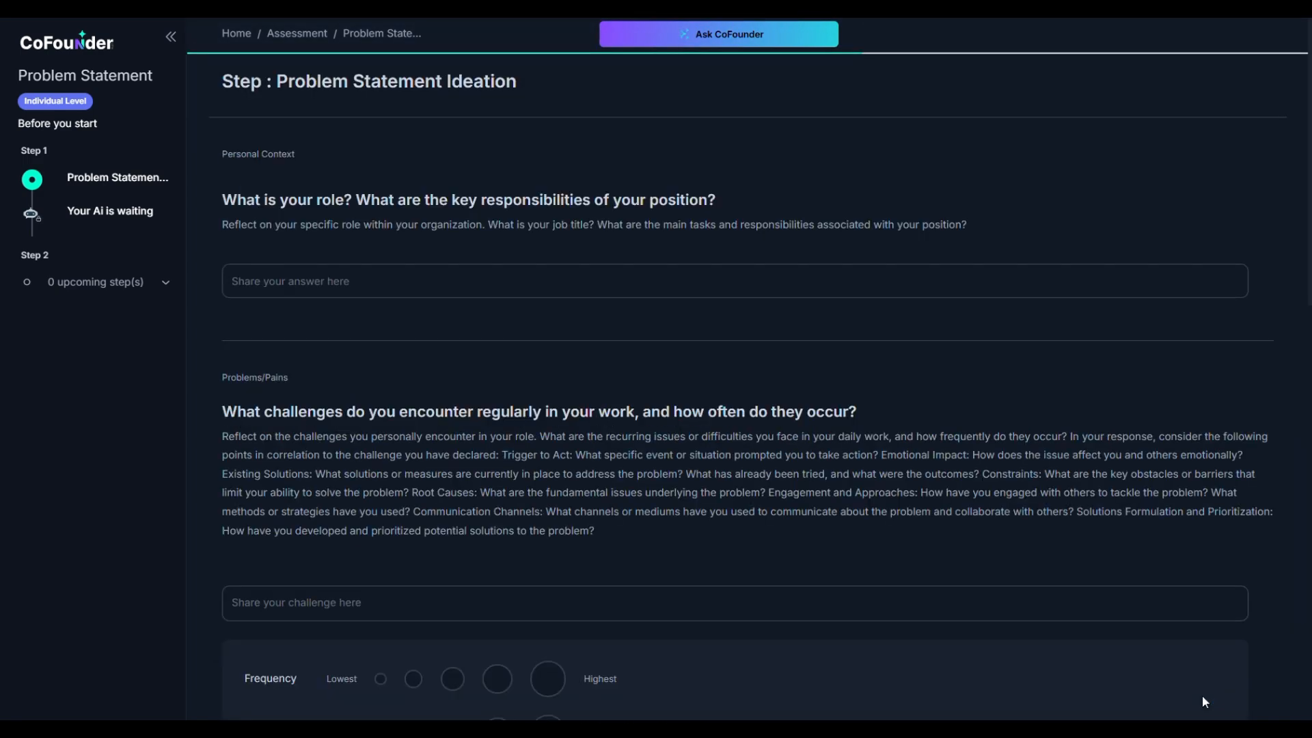
# Answer the role question as Product Marketing Manager in a global enterprise marketing team, covering campaign strategy, performance reporting and aligning with Sales to prove program value.
pyautogui.scroll(-4, 1204, 702)
pyautogui.scroll(-5, 1203, 695)
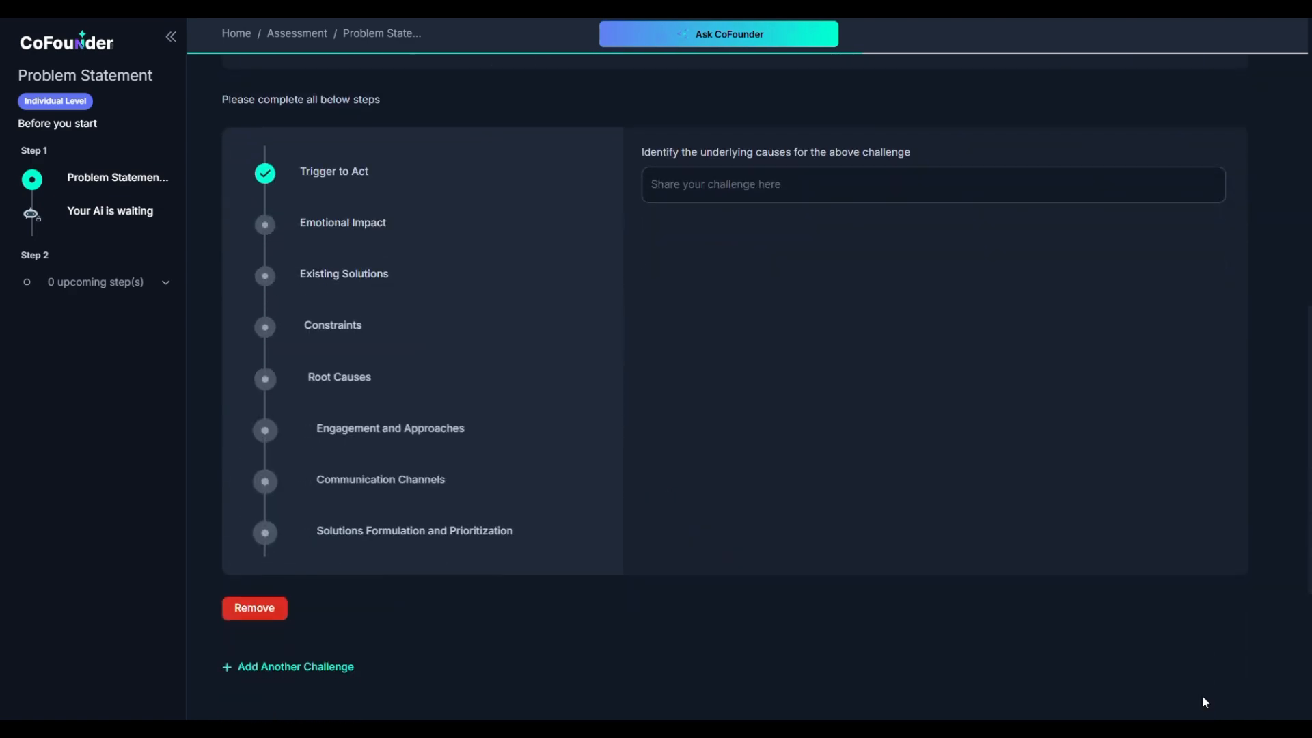
pyautogui.scroll(8, 1202, 695)
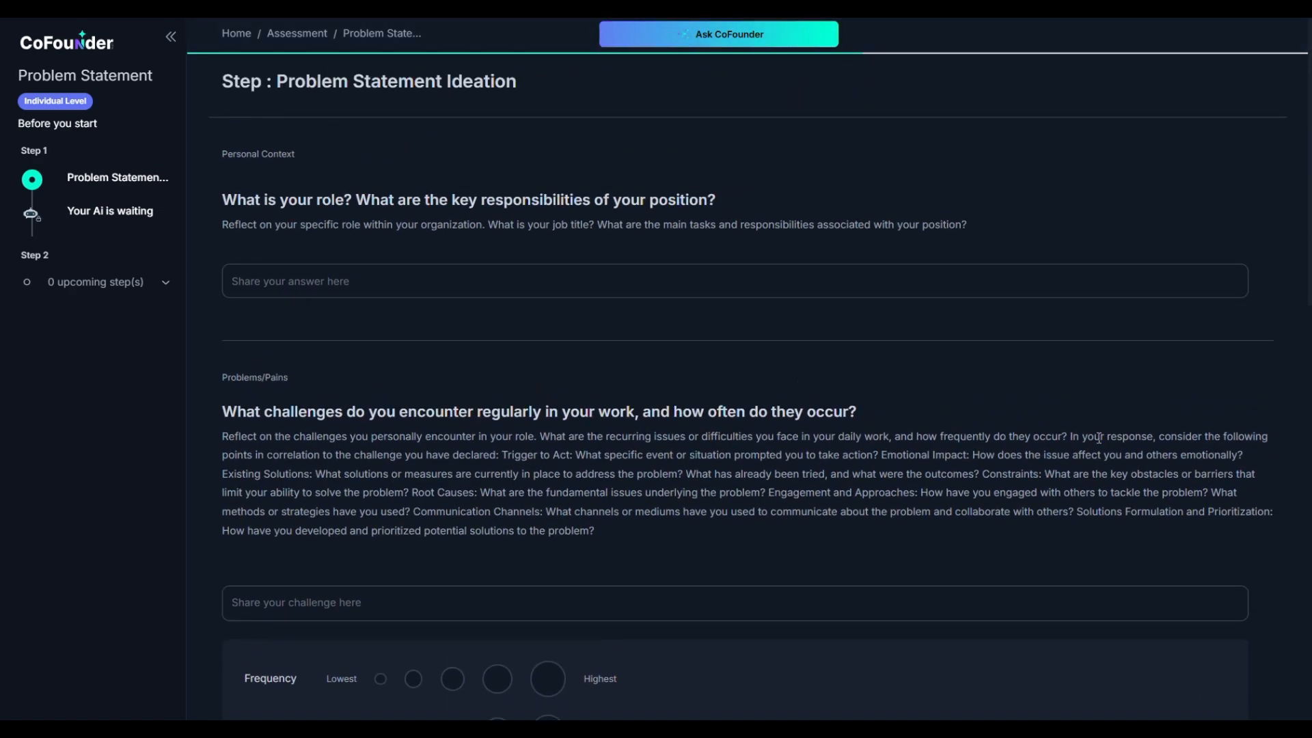
pyautogui.scroll(-8, 1202, 694)
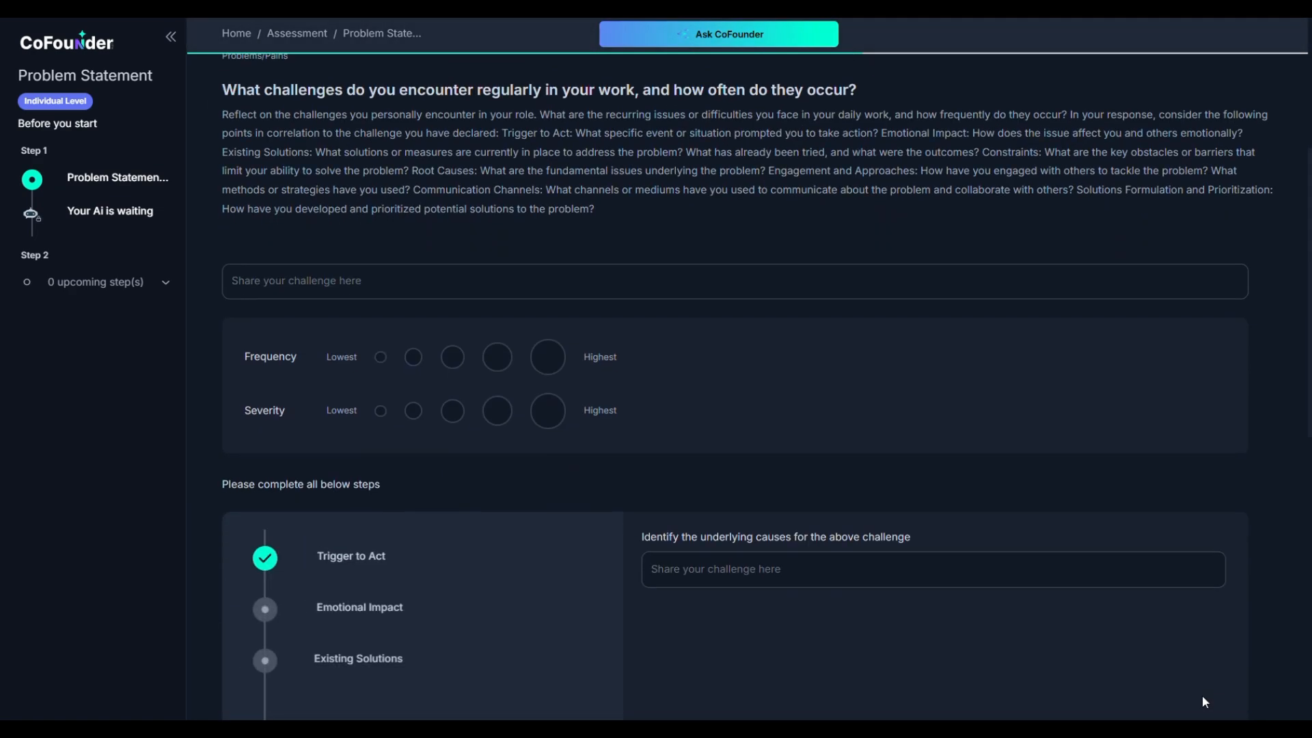
pyautogui.scroll(5, 1202, 695)
pyautogui.scroll(5, 1204, 704)
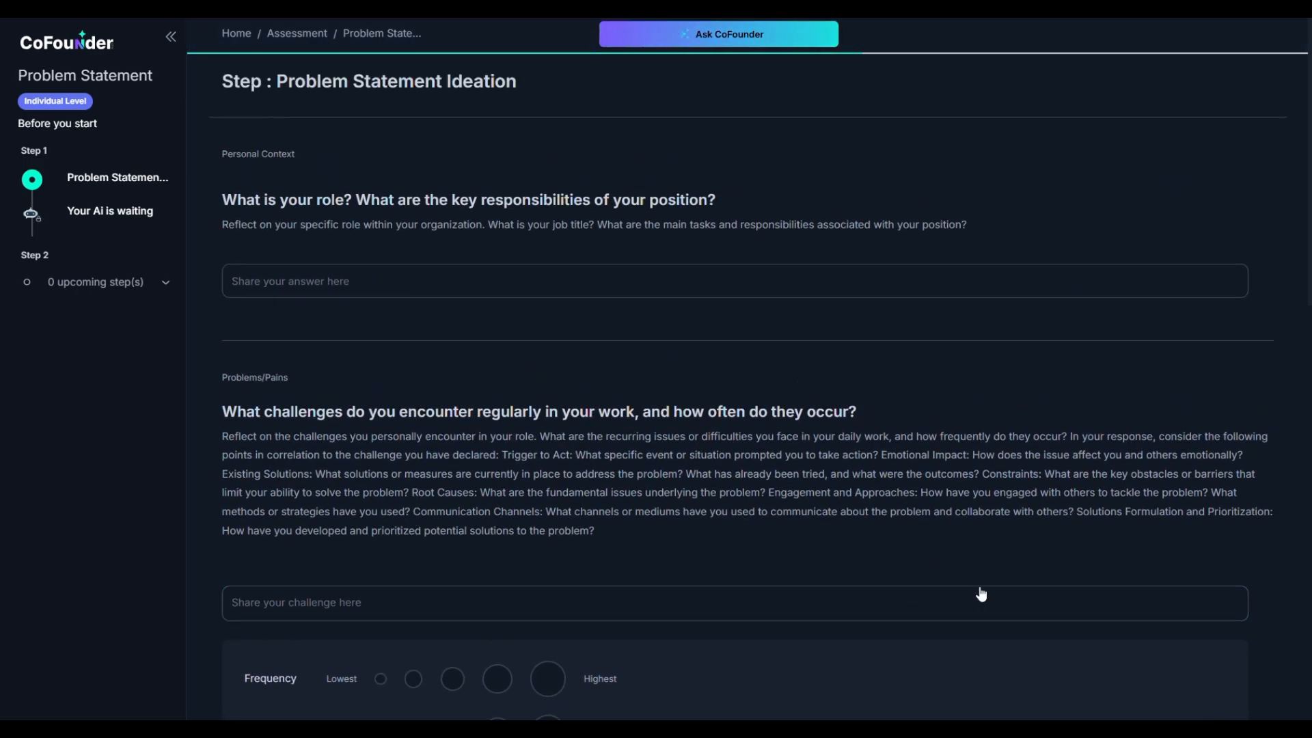
pyautogui.click(293, 281)
pyautogui.write("My job title is Product Marketing Manager. I'm part of a global enterprise marketing team. My responsibilities include campaign strategy, performance reporting, and aligning with Sales to prove the value of our programs.")
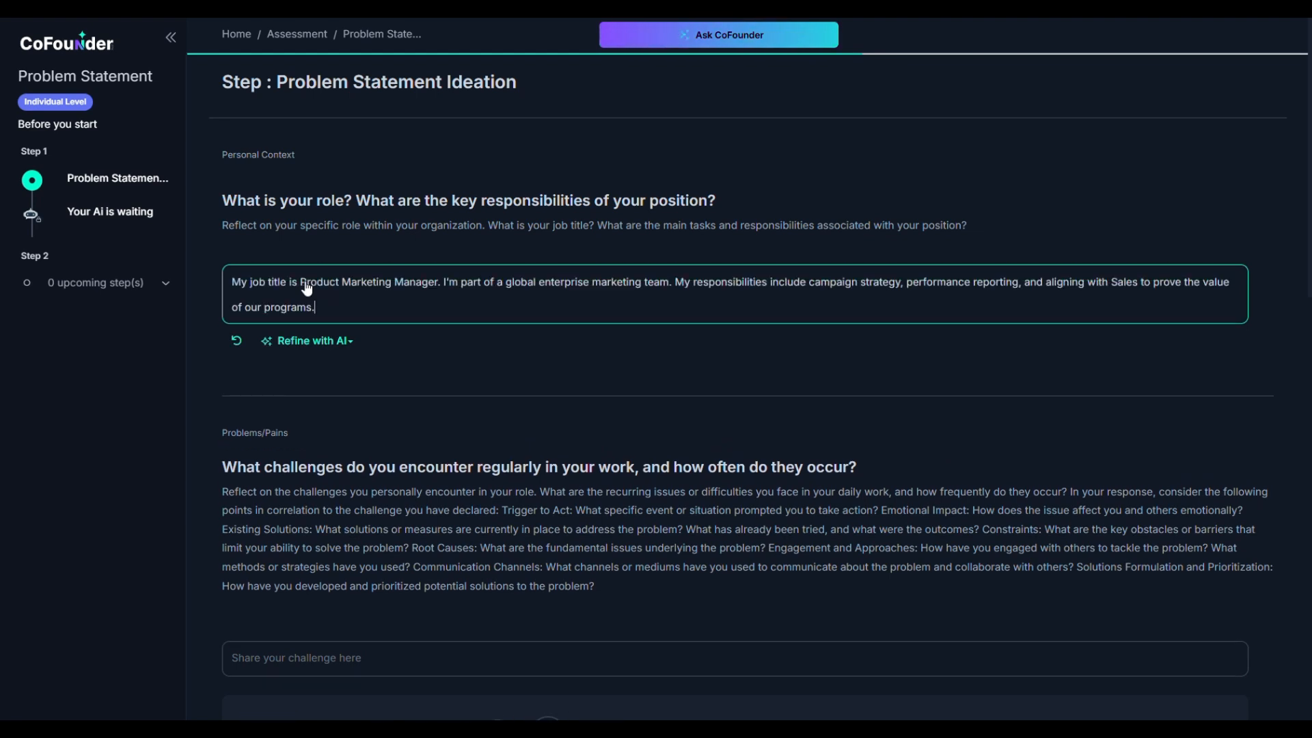
pyautogui.click(348, 344)
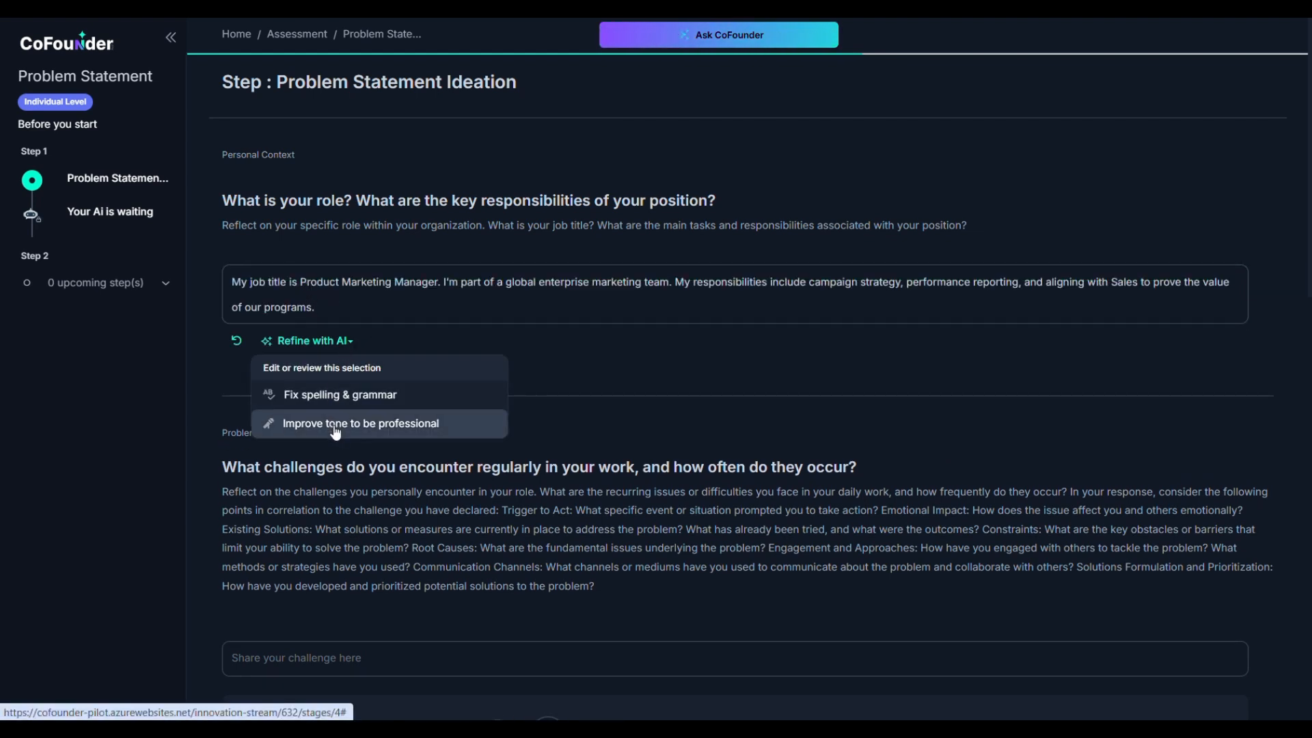
pyautogui.click(398, 340)
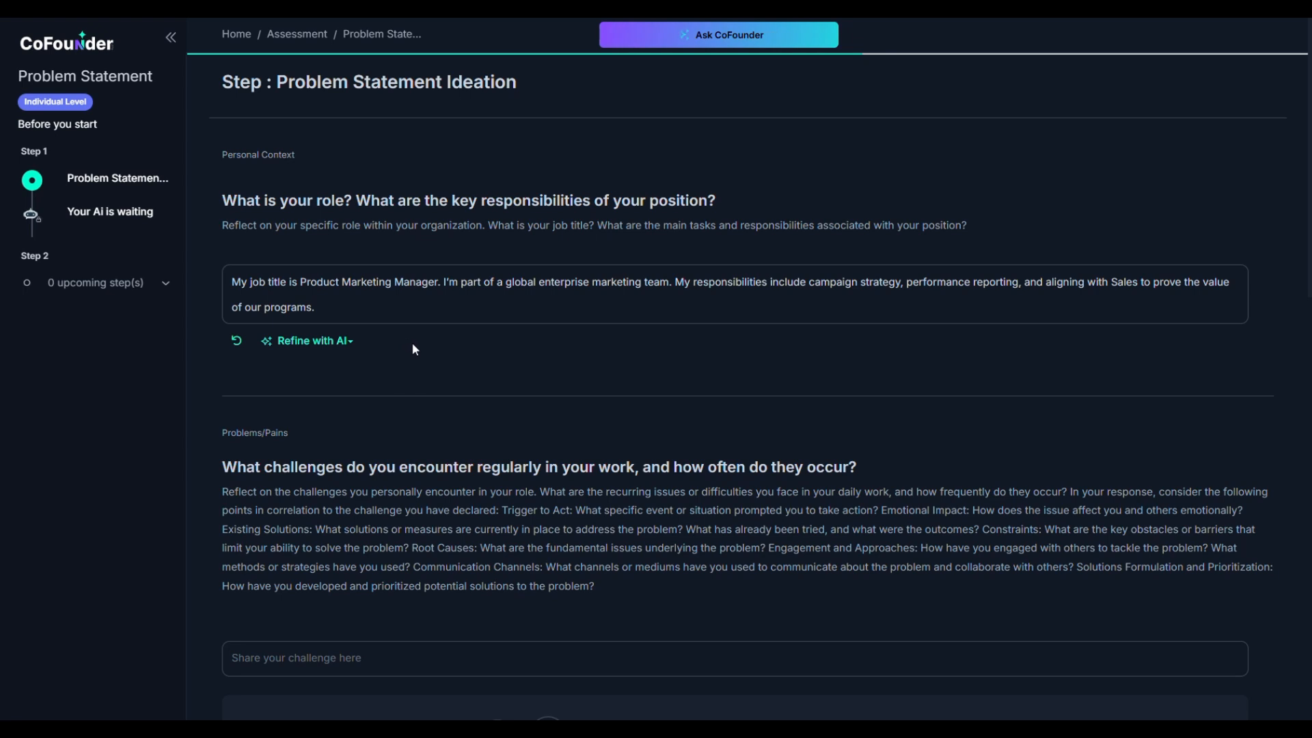
# Enter the challenge "Our campaign data is fragmented across platforms, requiring manual collation of metrics. This slows down performance reporting and prevents reliable ROI attribution for sales.".
pyautogui.scroll(-5, 413, 345)
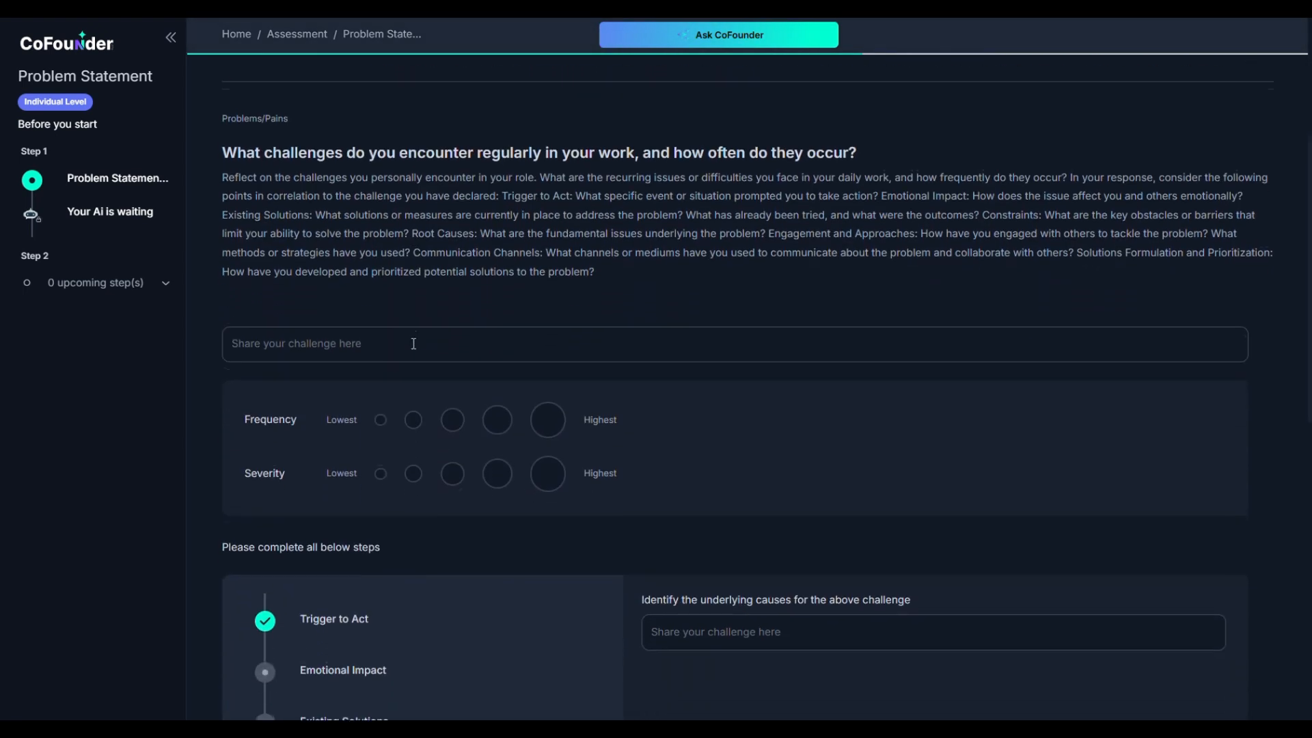
pyautogui.scroll(-1, 413, 343)
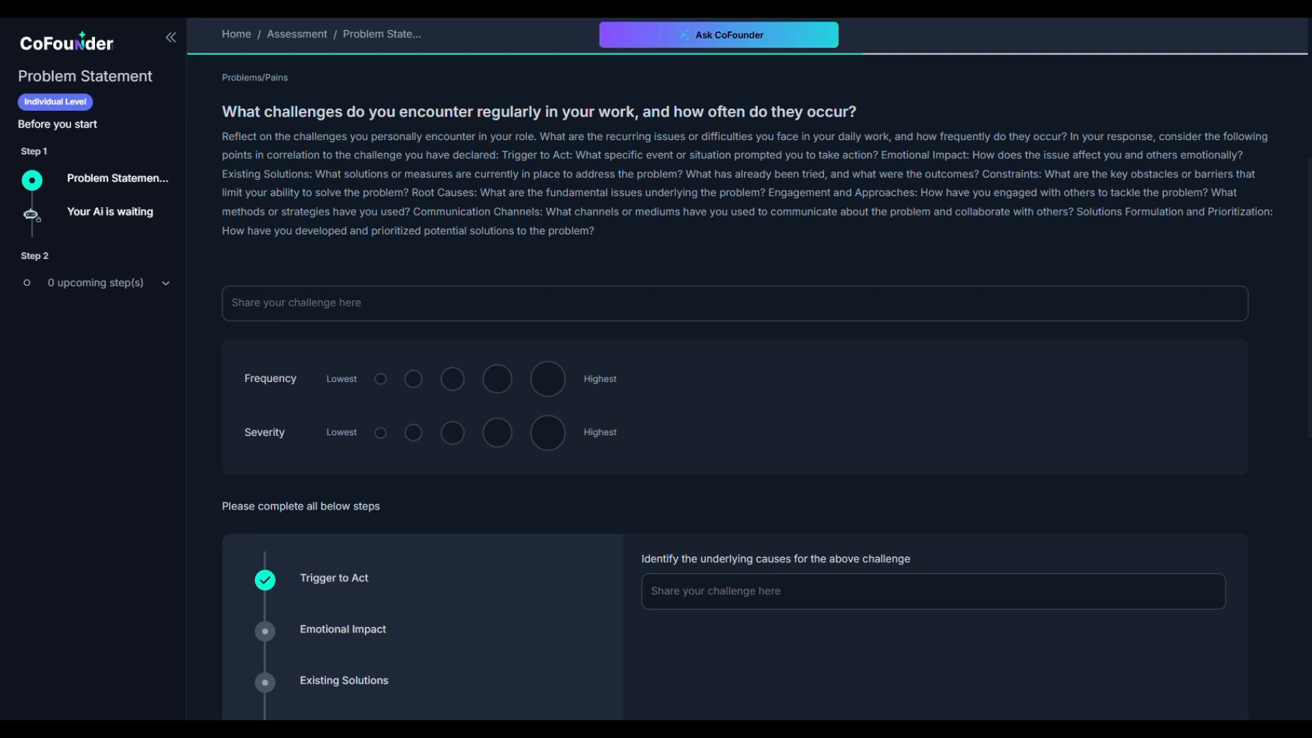
pyautogui.scroll(2, 726, 365)
pyautogui.scroll(-2, 727, 365)
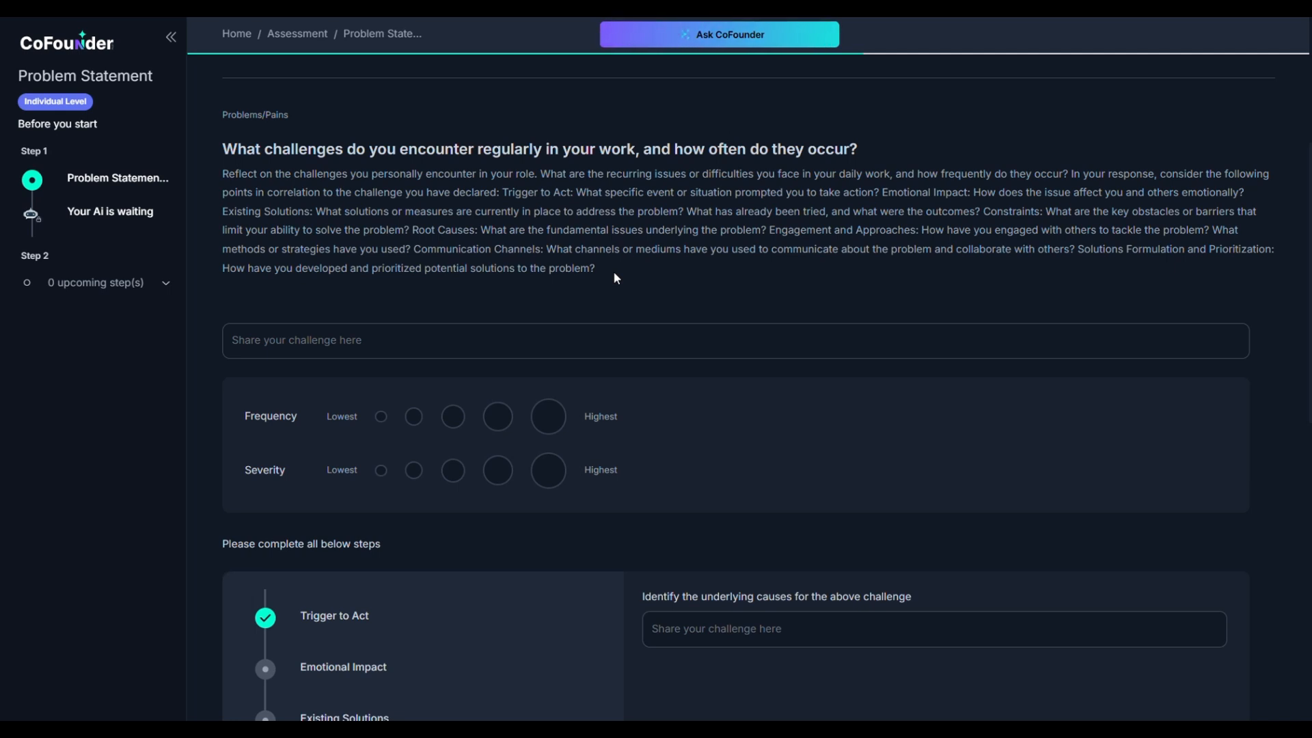
pyautogui.click(386, 354)
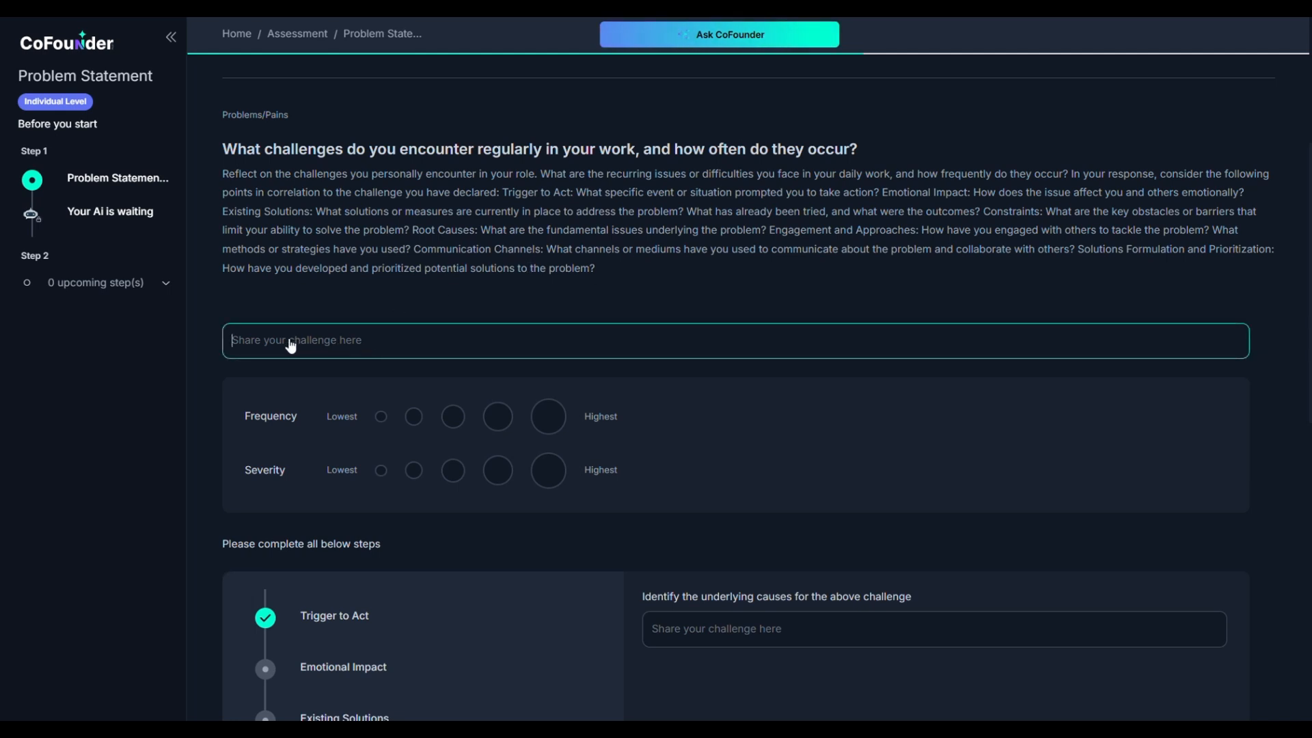
pyautogui.write('Our campaign data is fragmented across platforms, requiring manual collation of metrics. This slows down performance reporting and prevents reliable ROI attribution for sales.')
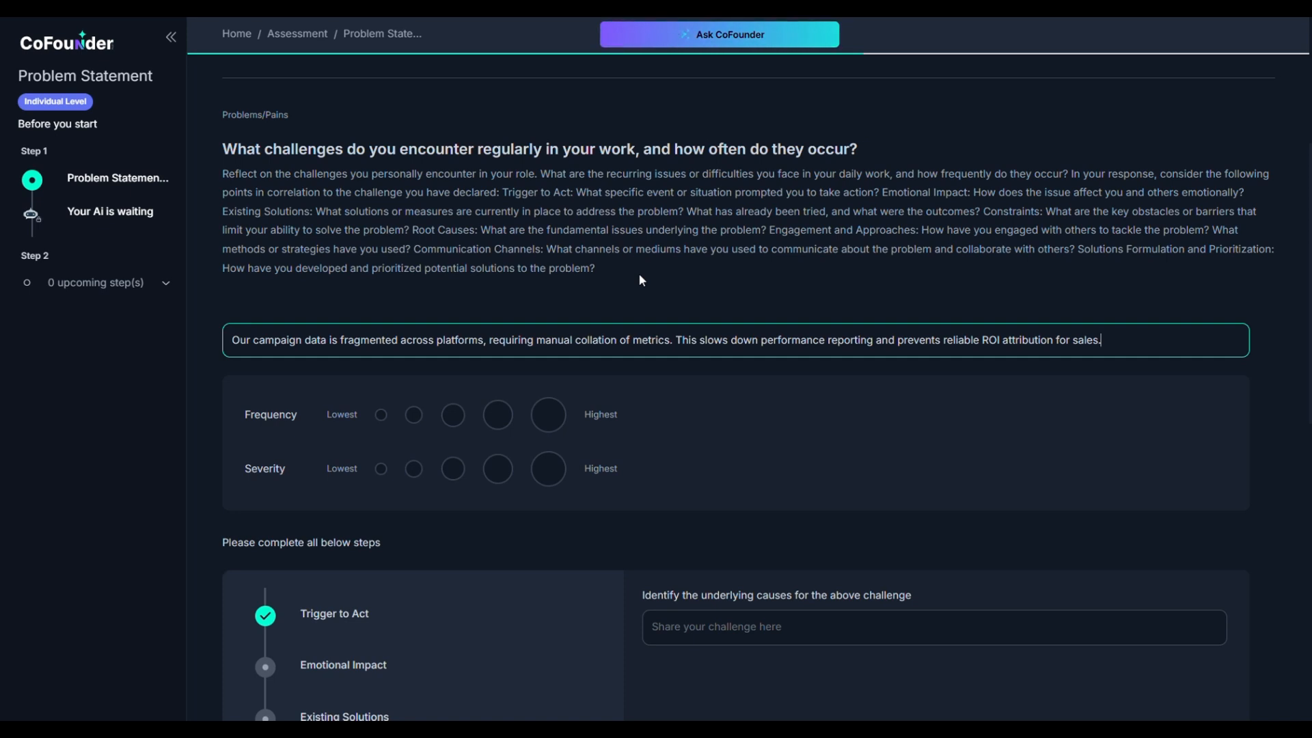
# Rate both the severity and the frequency of the campaign data challenge at the highest level.
pyautogui.scroll(-2, 642, 280)
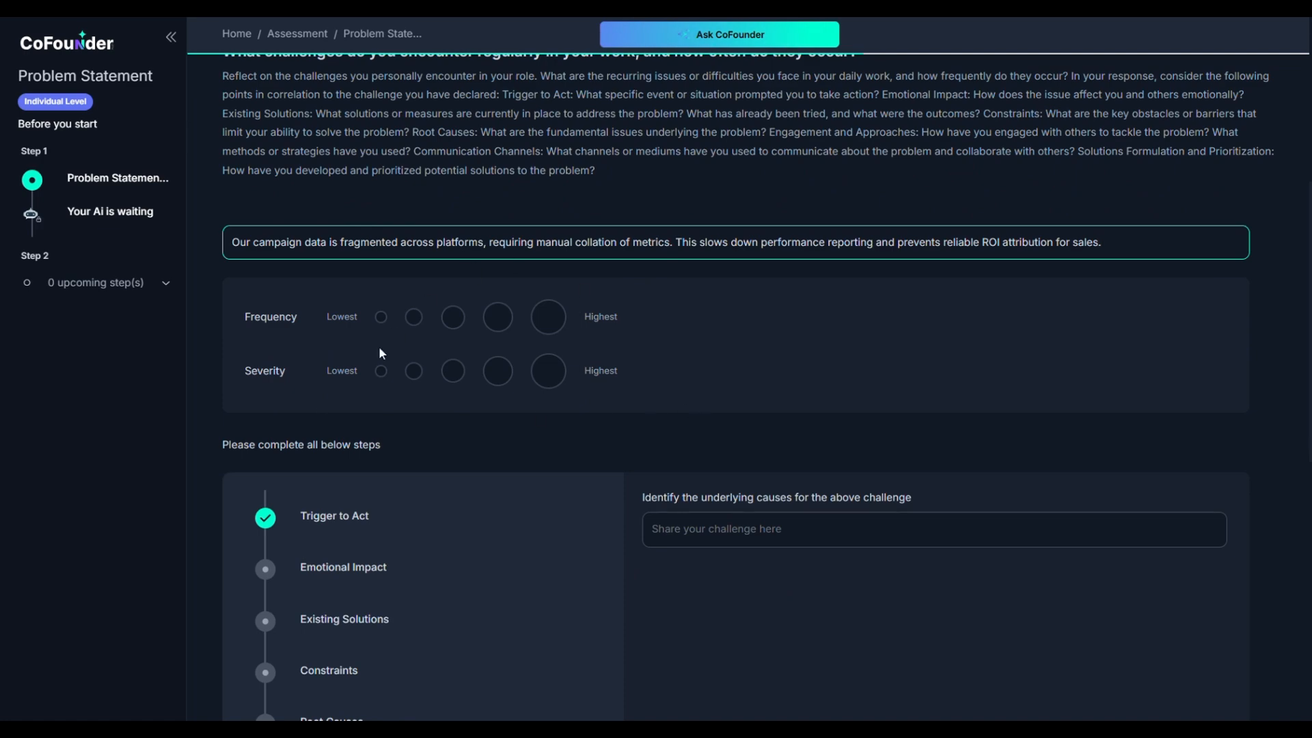
pyautogui.scroll(-4, 729, 453)
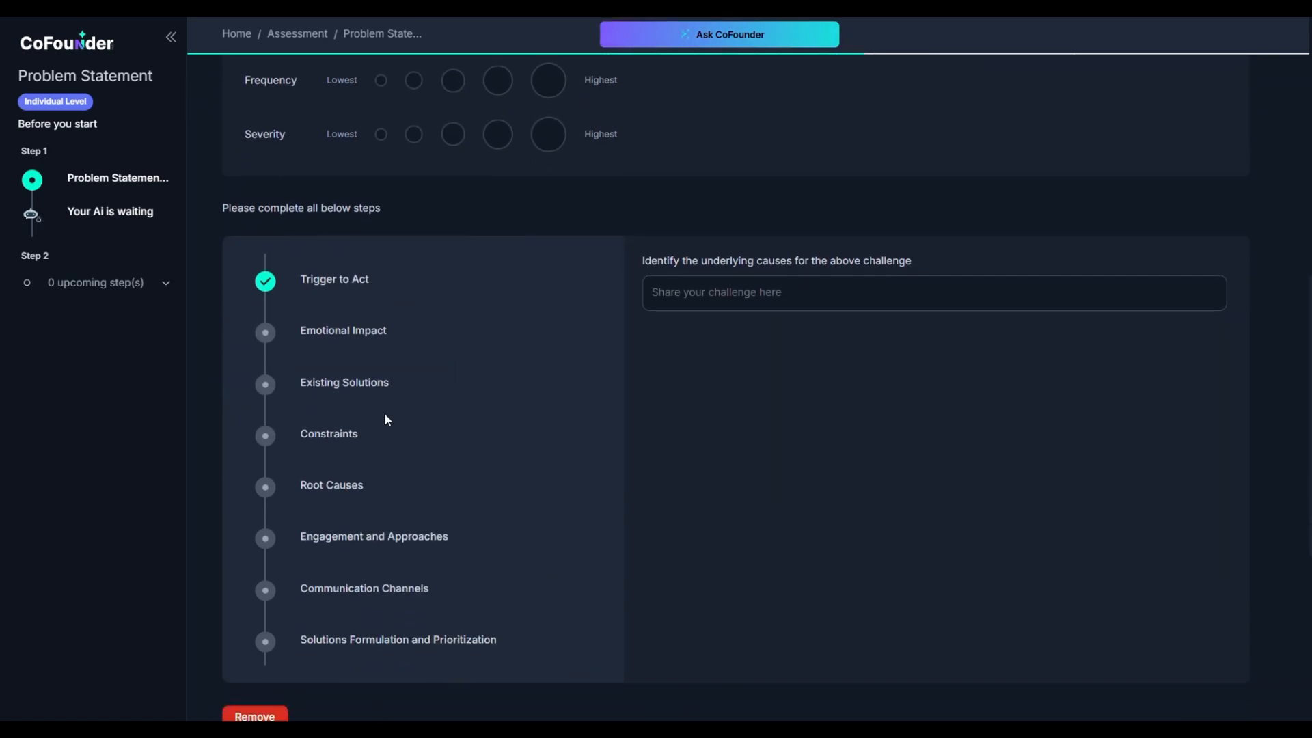
pyautogui.scroll(-4, 573, 492)
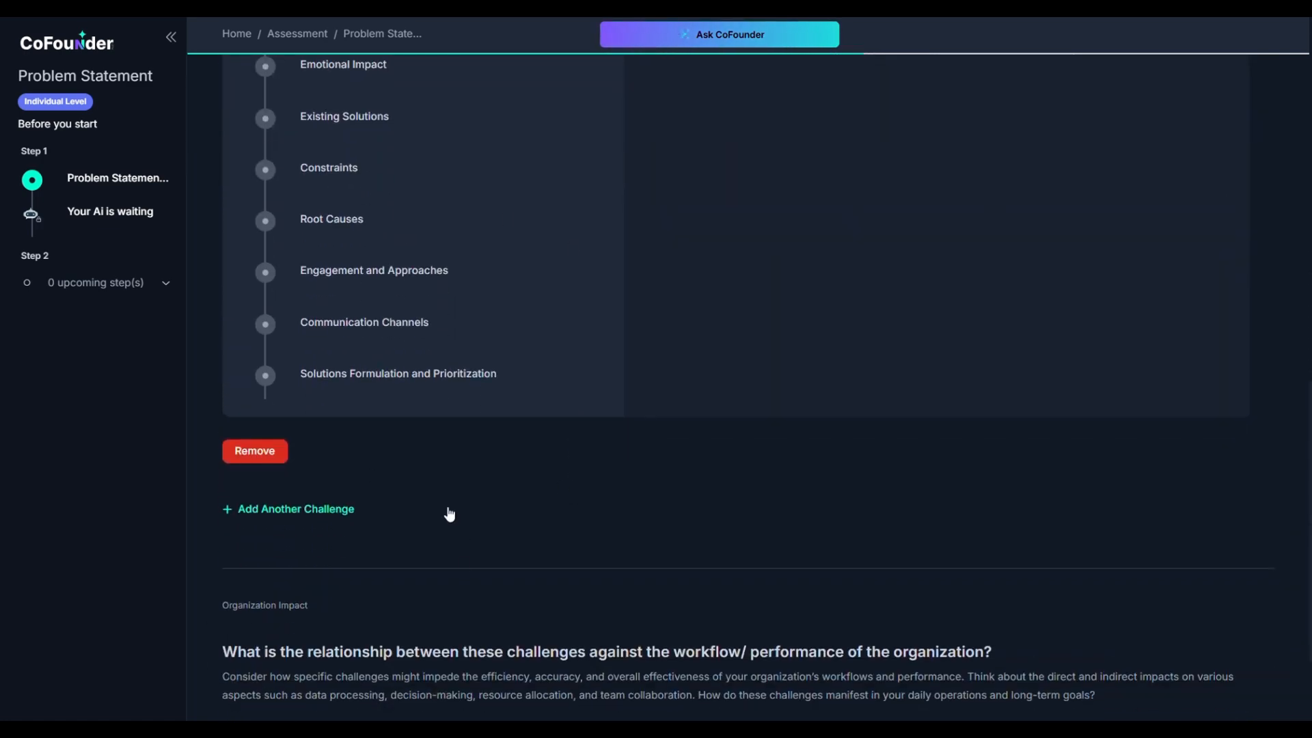
pyautogui.scroll(12, 448, 512)
pyautogui.scroll(-4, 450, 514)
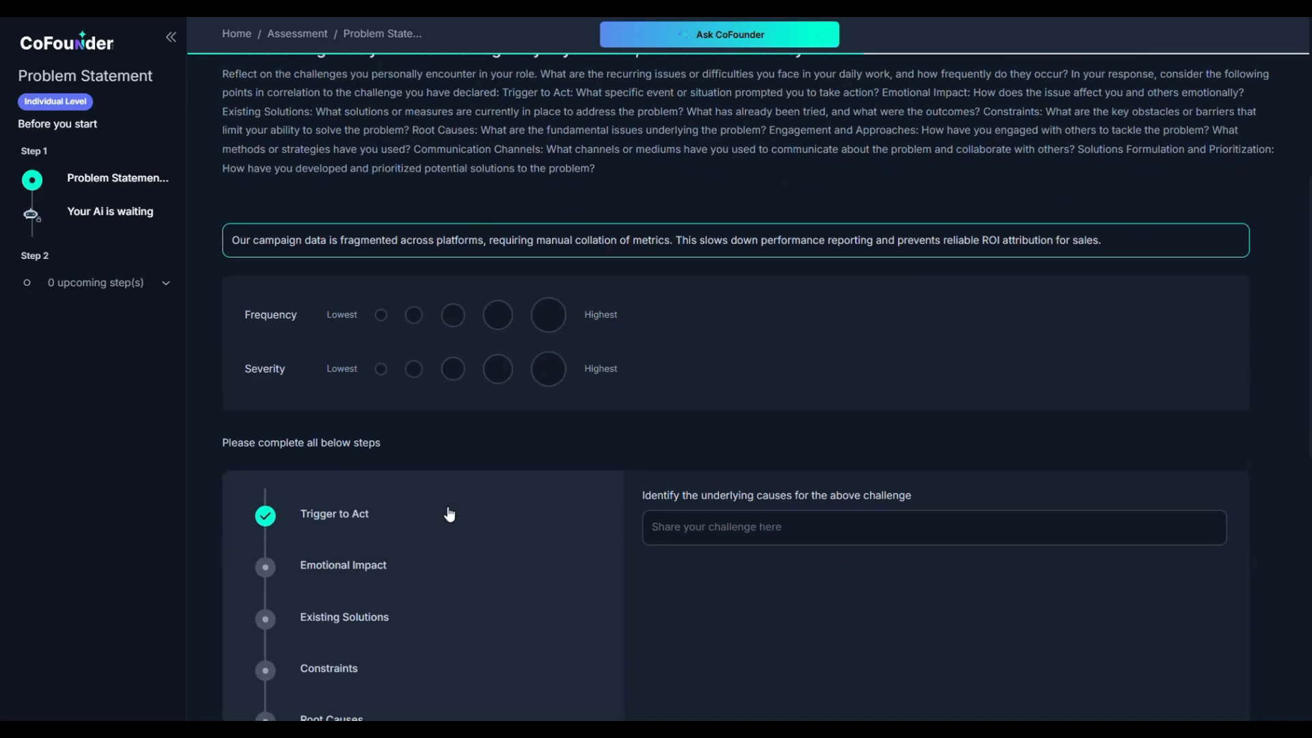
pyautogui.scroll(2, 449, 514)
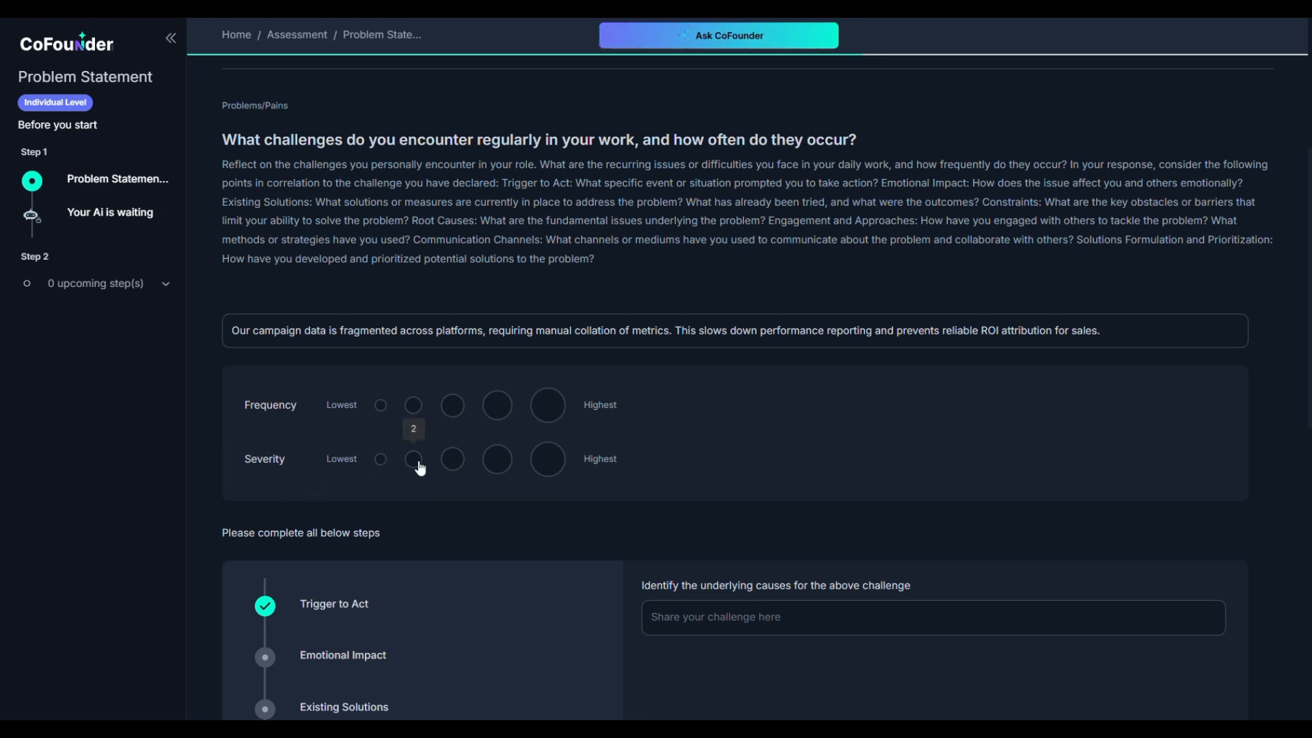
pyautogui.click(550, 463)
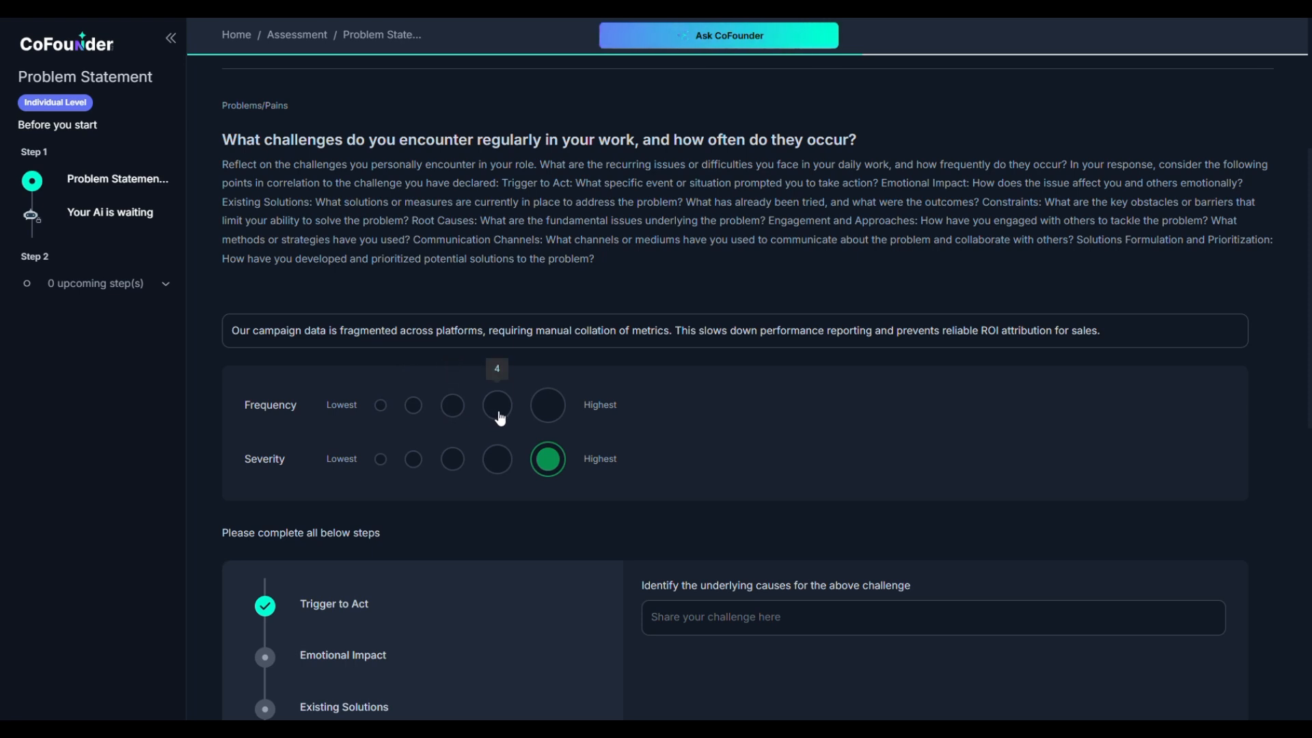
pyautogui.click(553, 415)
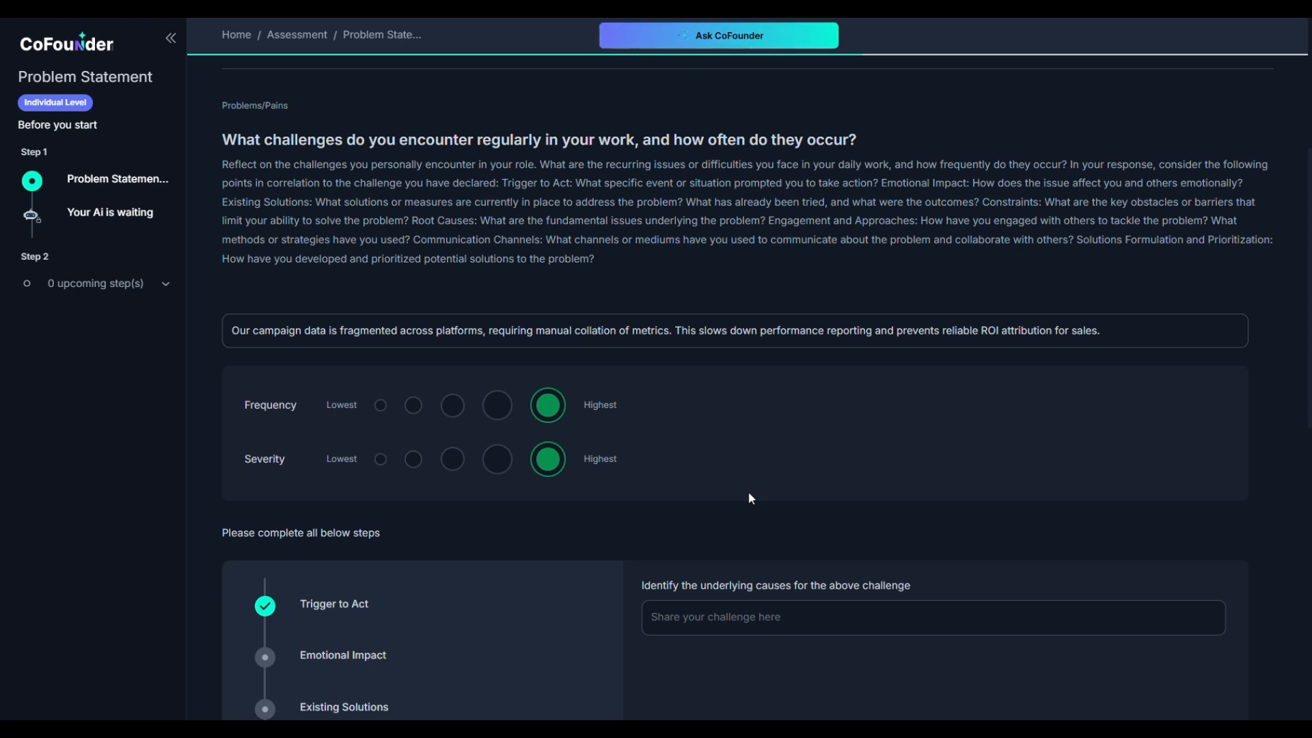
# Answer Trigger to Act: leadership wants monthly campaign ROI reports unscalable without automation, and Marketing-Sales alignment is becoming a board-level KPI that can't be faked in PowerPoint.
pyautogui.scroll(-3, 750, 495)
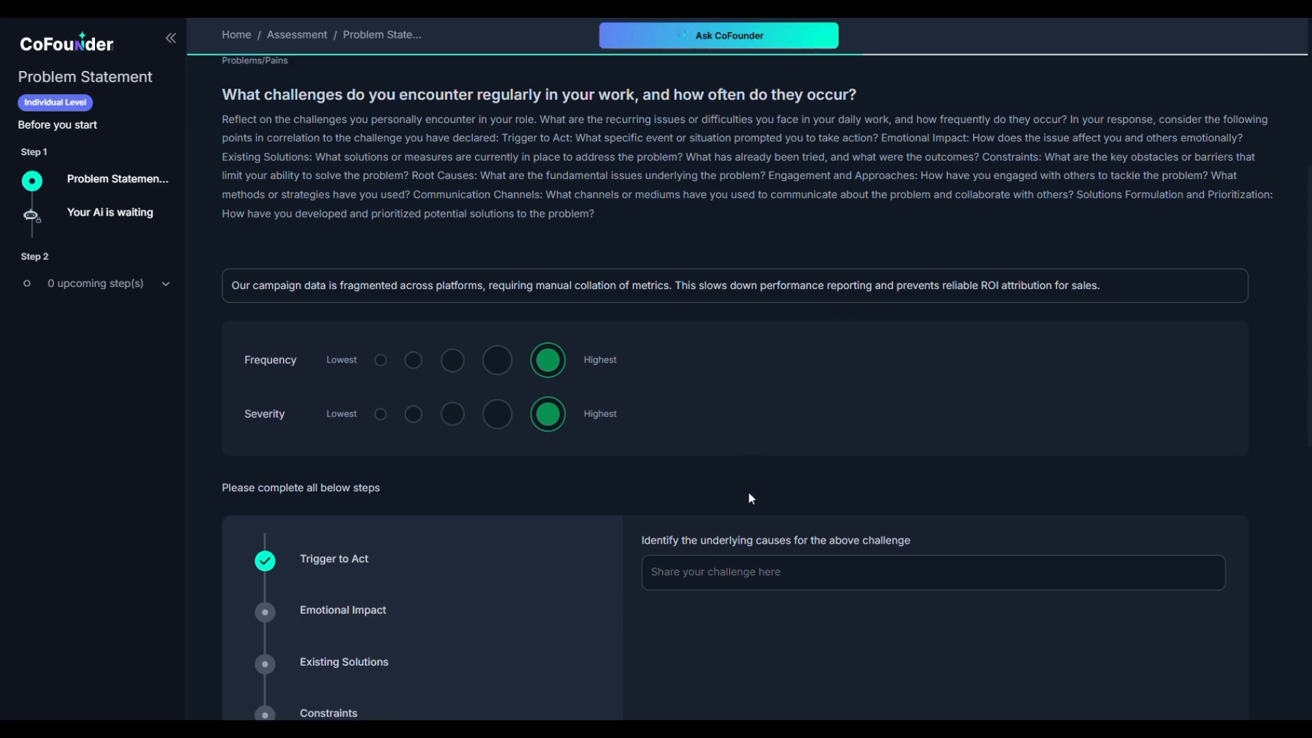
pyautogui.scroll(-2, 749, 497)
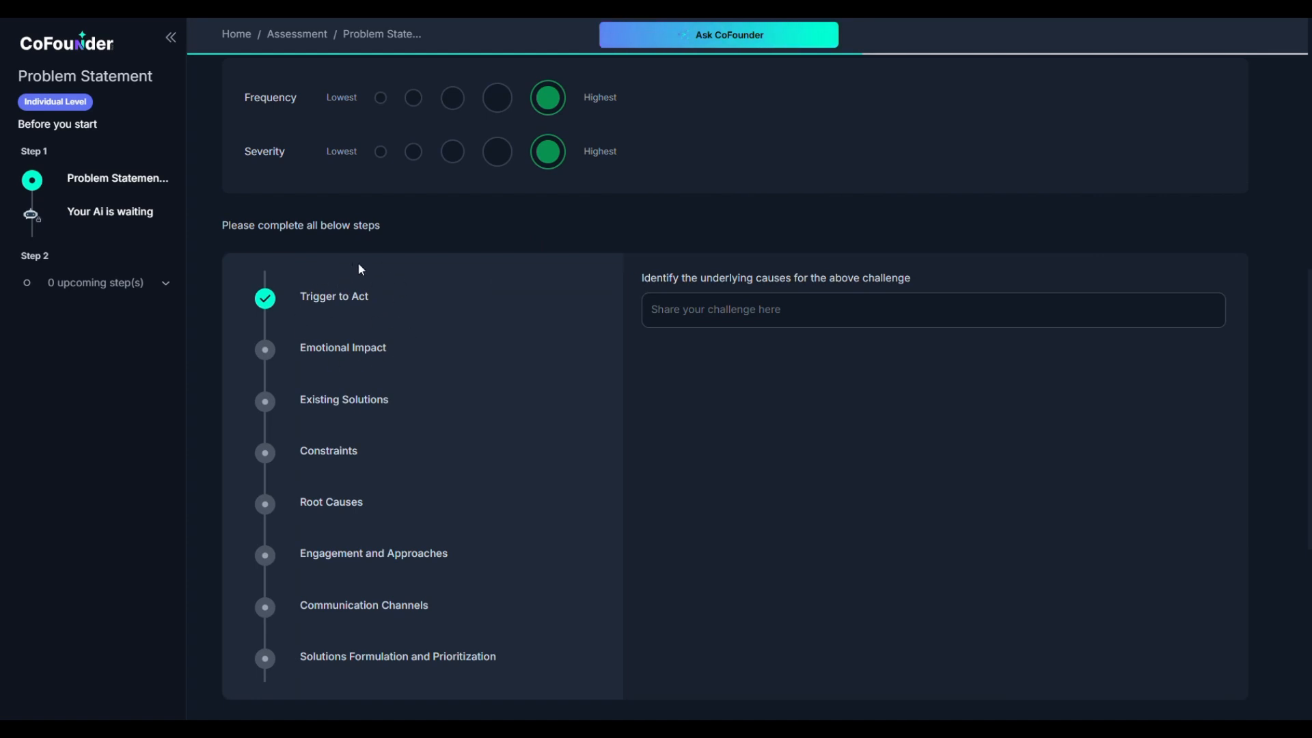
pyautogui.click(687, 319)
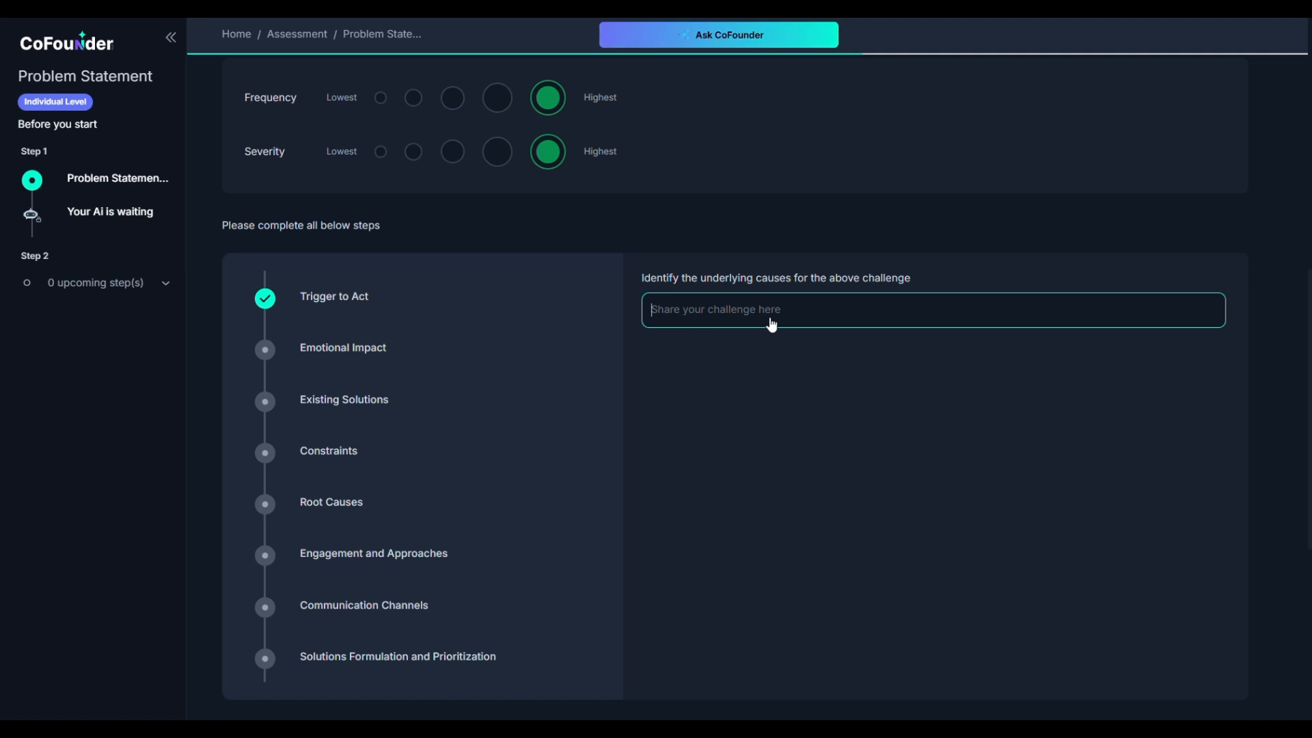
pyautogui.write('Leadership wants monthly campaign ROI reports—but we can’t scale that without automation. Marketing and Sales alignment is becoming a board-level KPI, and we can’t keep faking it in PowerPoint.')
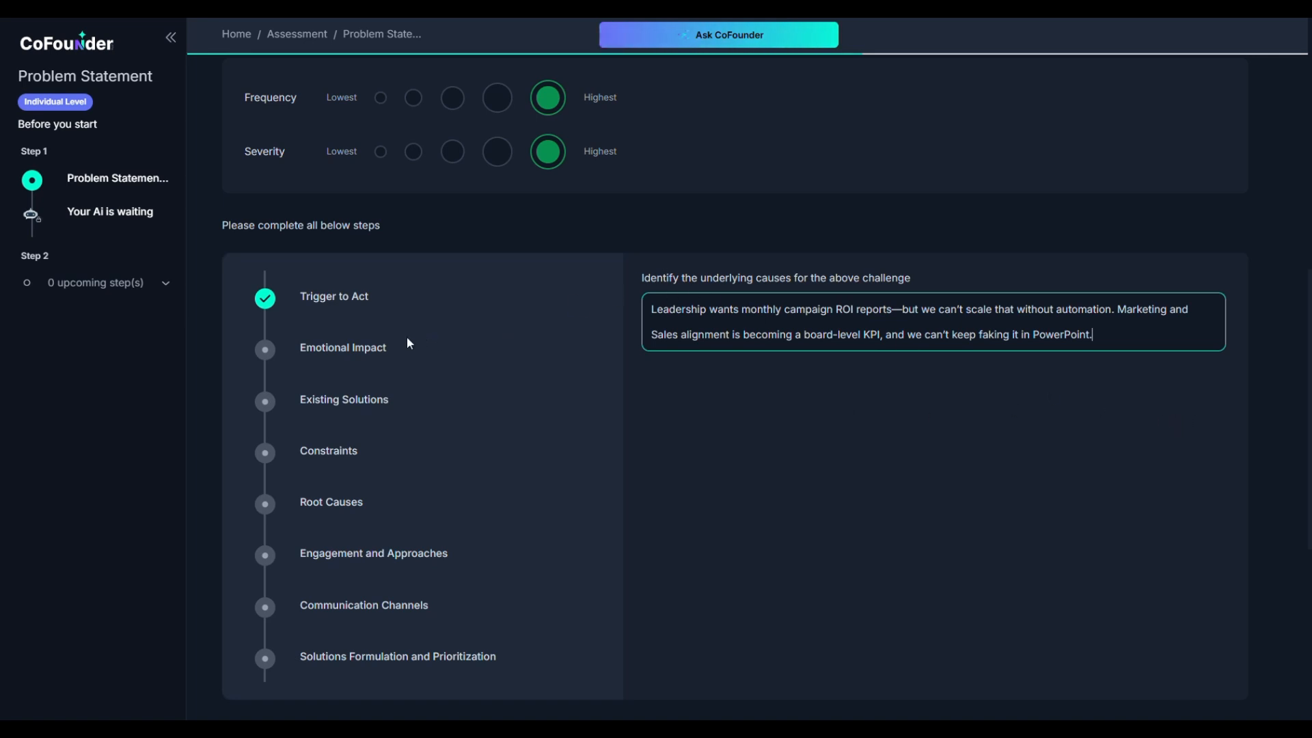
# Answer the Emotional Impact question with "Before: frustrated, anxious. After: confident, credible, focused.".
pyautogui.click(346, 348)
pyautogui.click(729, 313)
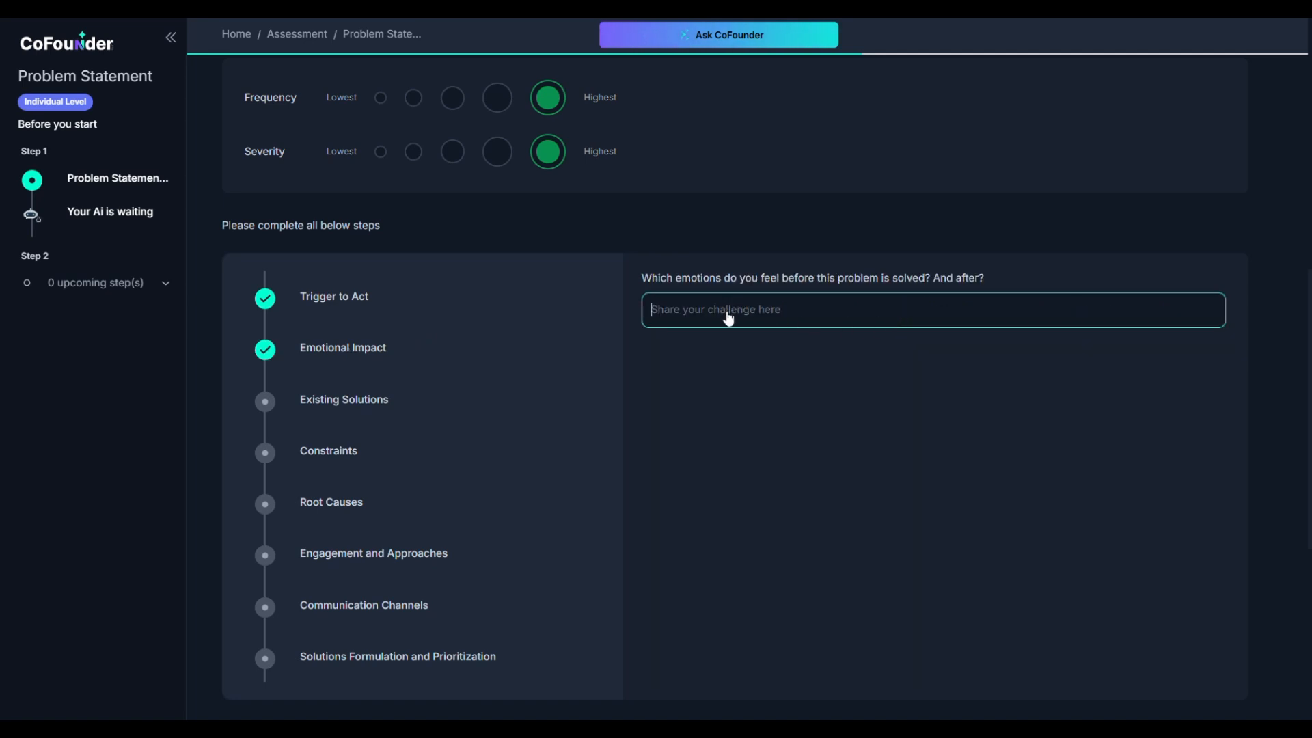
pyautogui.write('Before: frustrated, anxious. After: confident, credible, focused.')
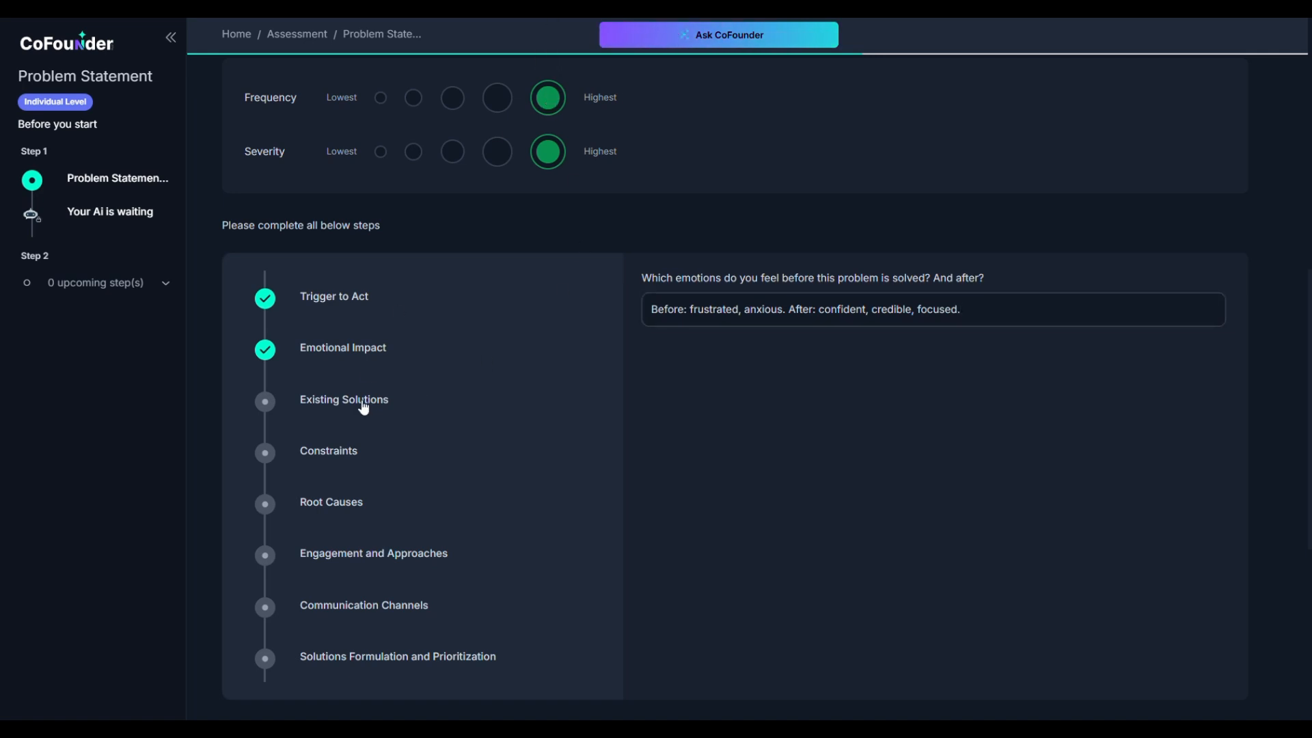
# Answer Existing Solutions with "Shared Excel trackers, PowerPoint reports, and weekly syncs between teams. No central system or automation. Reporting is done manually using various disconnected data sources.".
pyautogui.click(268, 399)
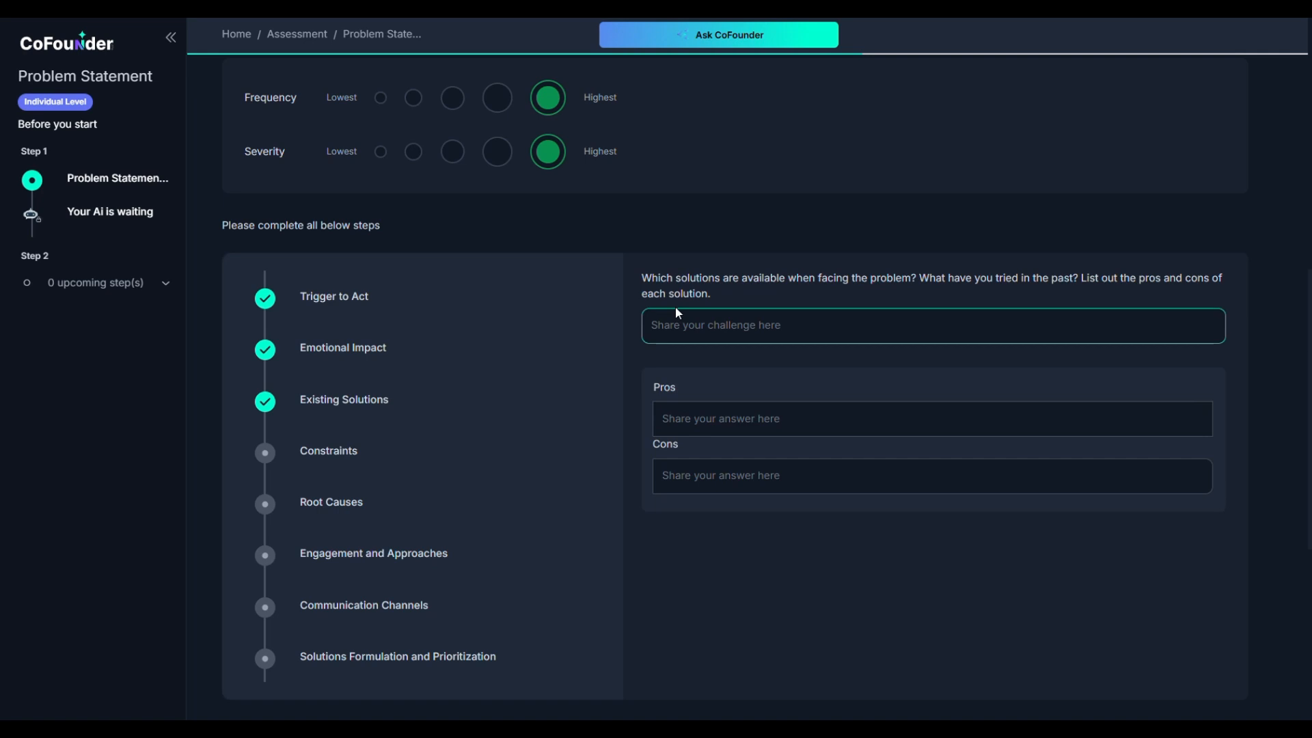
pyautogui.click(717, 331)
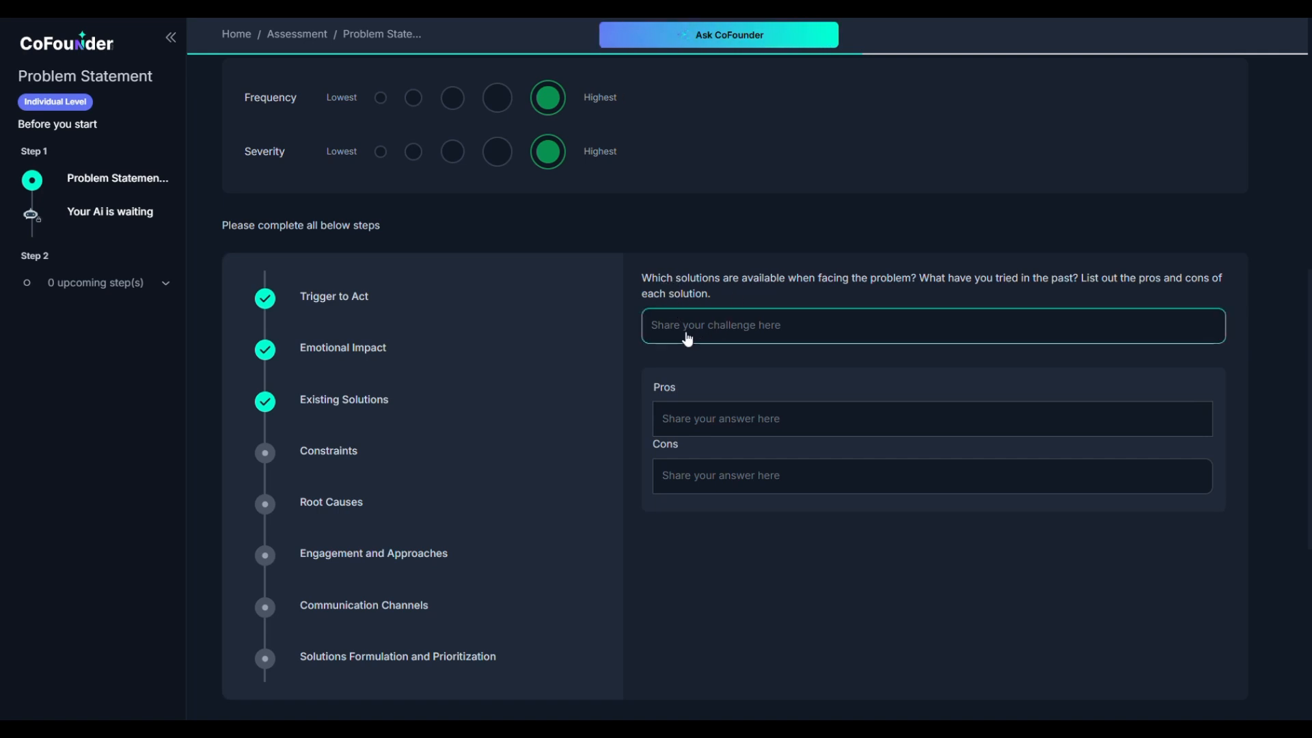
pyautogui.write('Shared Excel trackers, PowerPoint reports, and weekly syncs between teams. No central system or automation. Reporting is done manually using various disconnected data sources.')
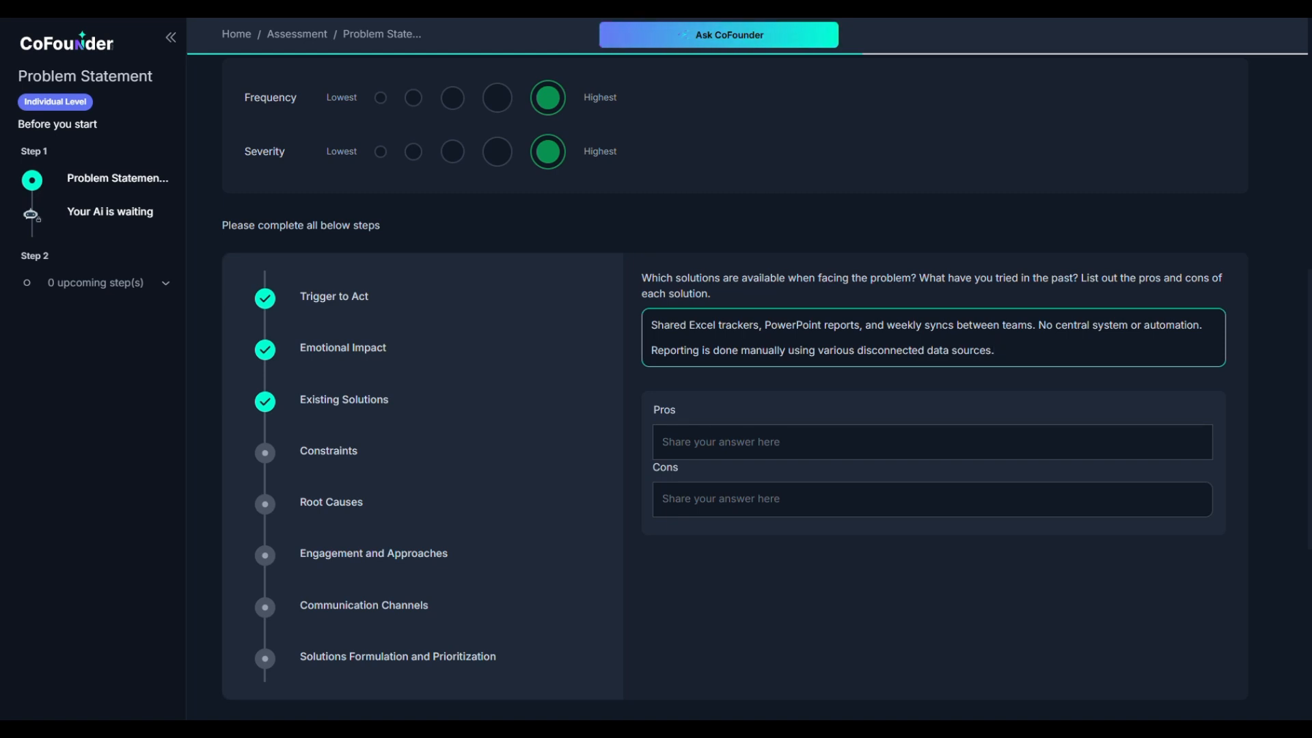
pyautogui.hotkey('alt', 'Tab')
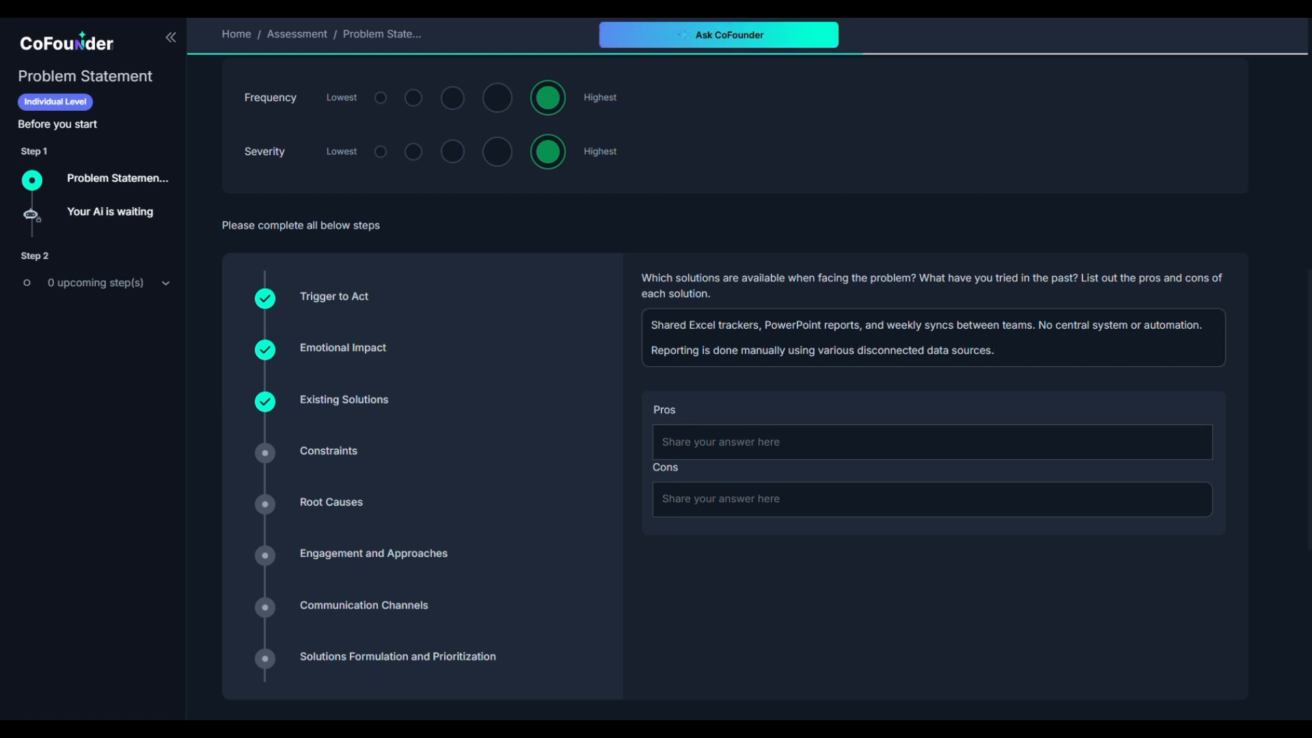
# Enter the existing solutions' pros: "Familiar tools, low learning curve, quick to deploy. Weekly meetings help align teams and surface urgent issues.".
pyautogui.click(684, 443)
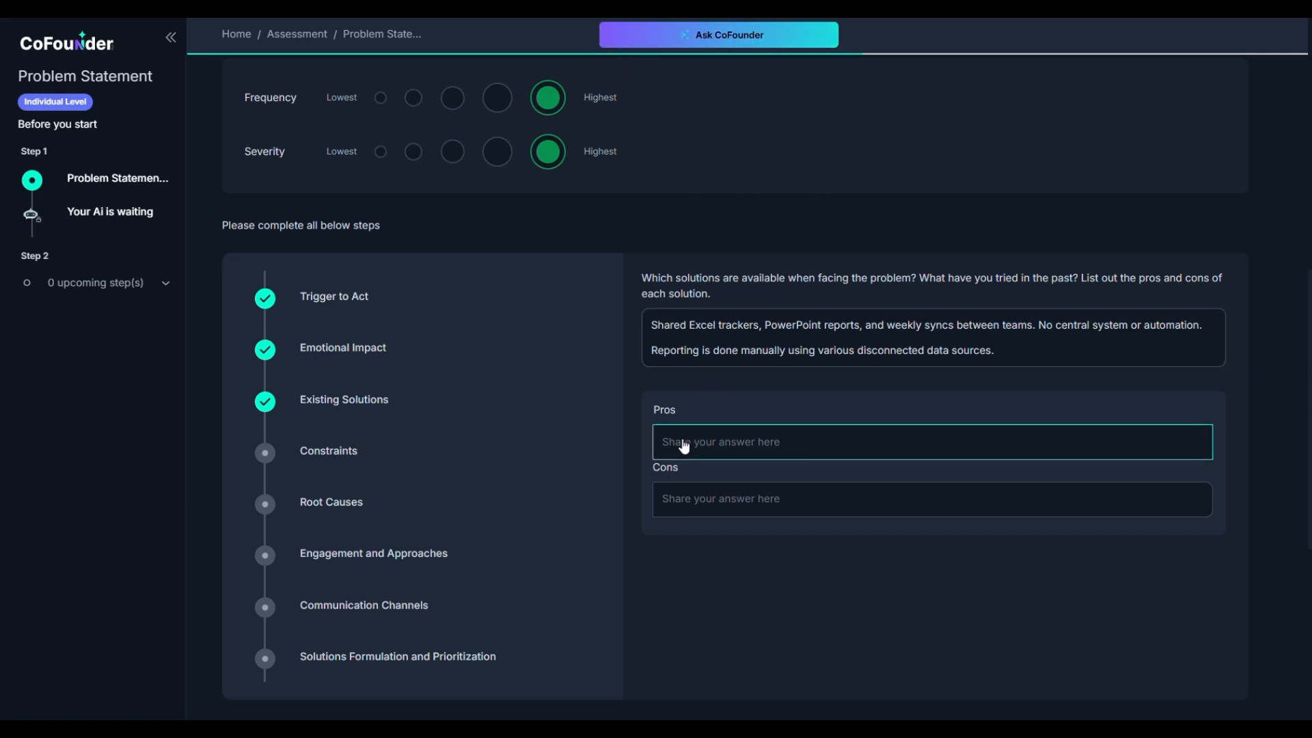
pyautogui.write('Familiar tools, low learning curve, quick to deploy. Weekly meetings help align teams and surface urgent issues.')
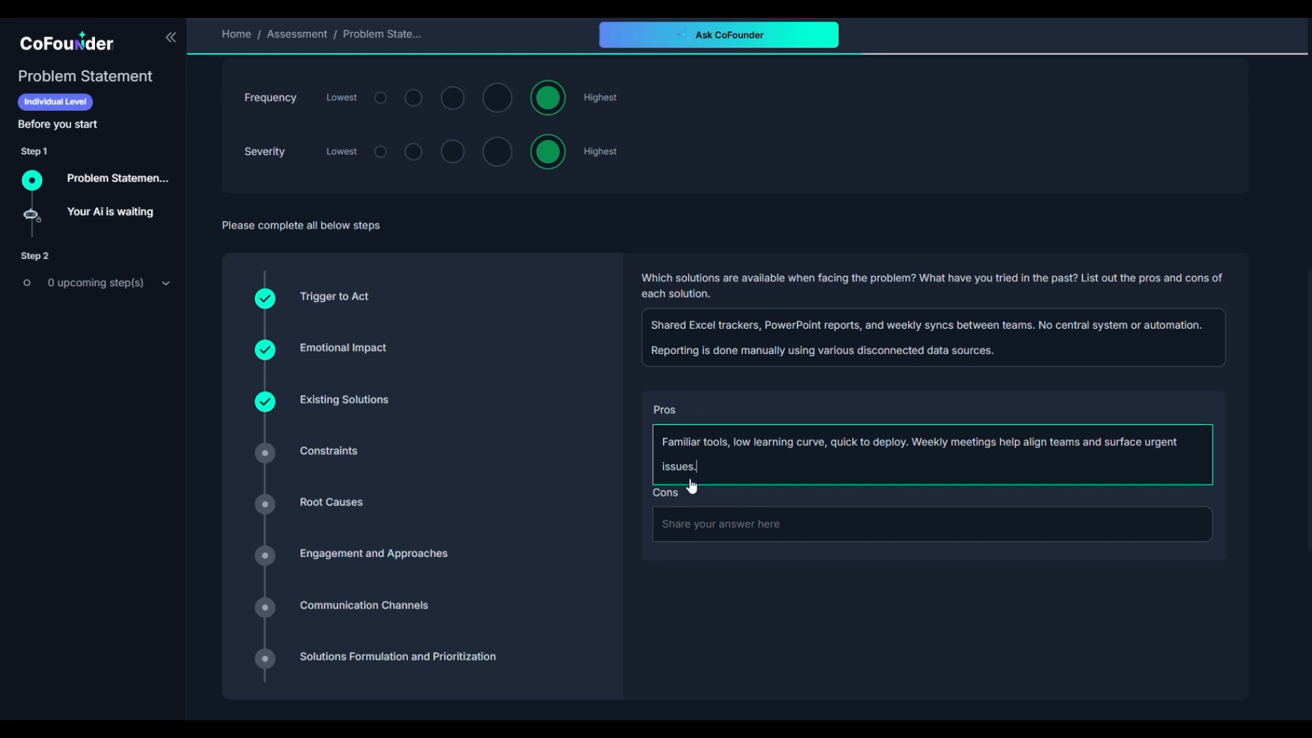
# Enter the existing solutions' cons: "Time-consuming, prone to error, inconsistent formats across teams. Not scalable. Data is outdated by the time it’s reported.".
pyautogui.click(744, 530)
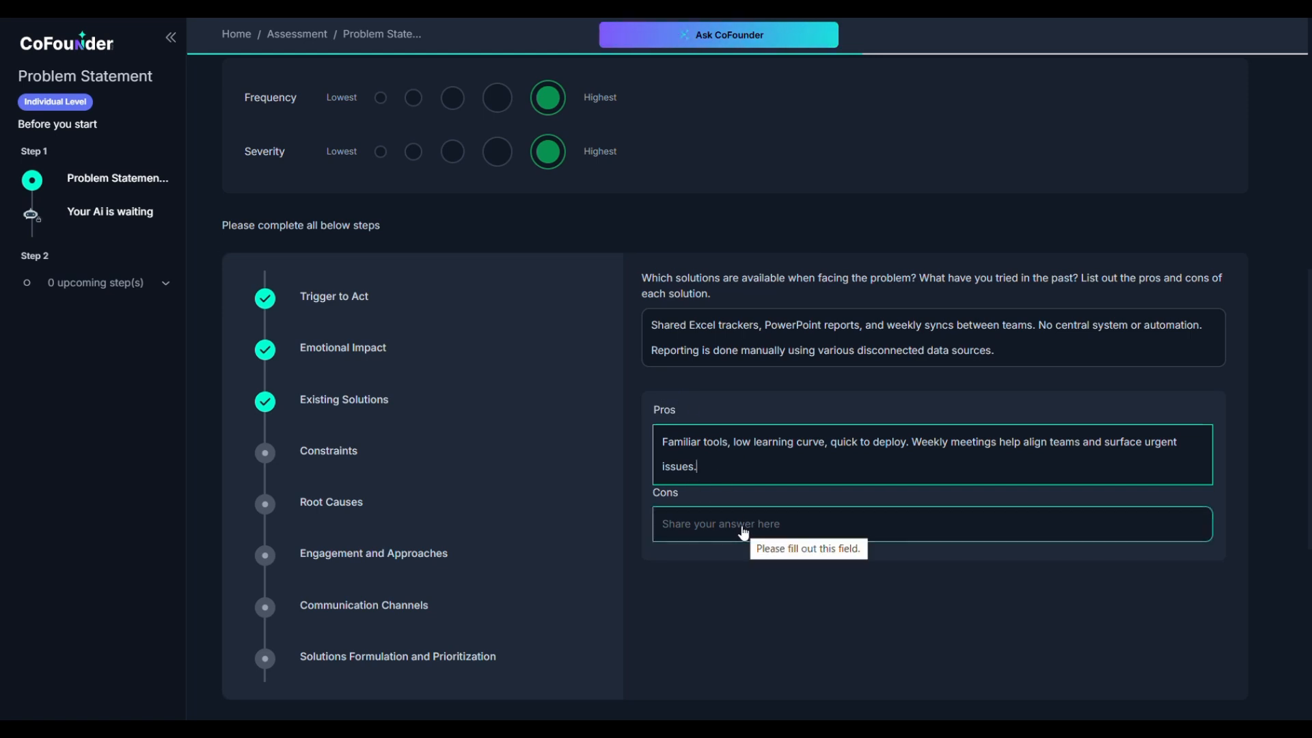
pyautogui.click(743, 532)
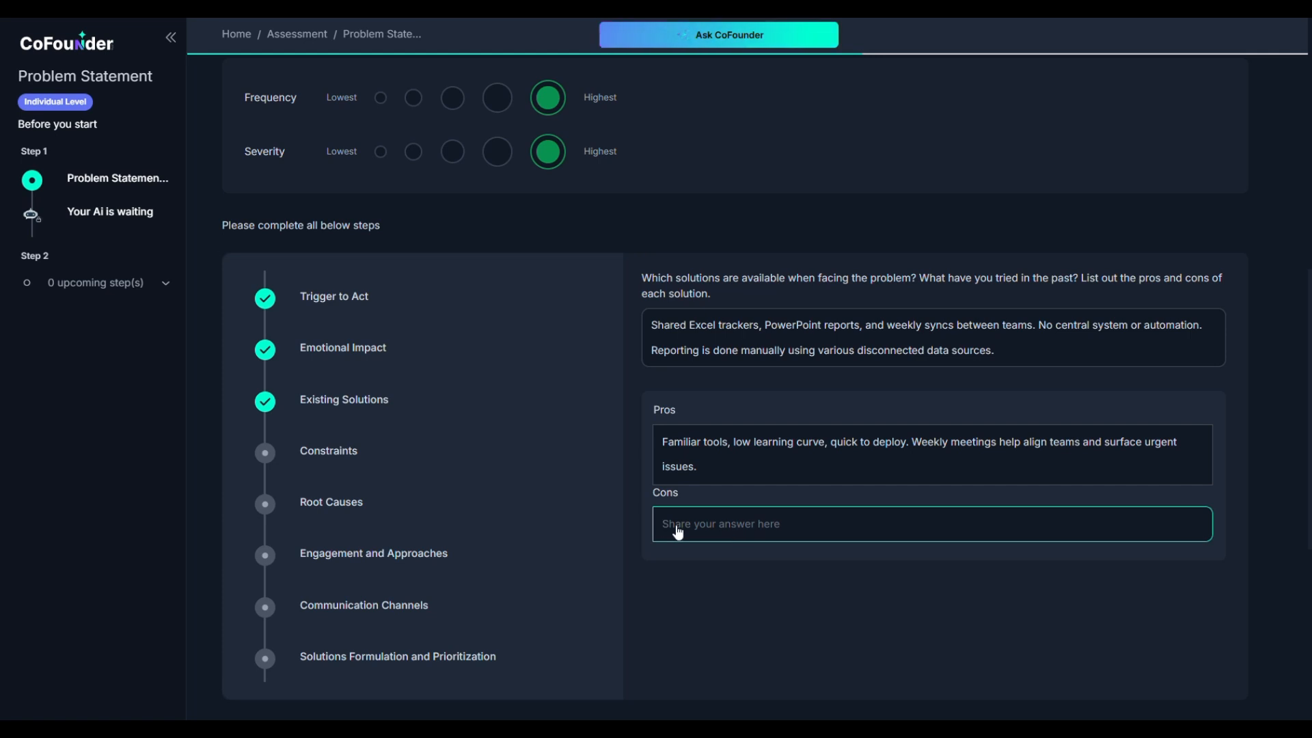
pyautogui.write("Time-consuming, prone to error, inconsistent formats across teams. Not scalable. Data is outdated by the time it's reported.")
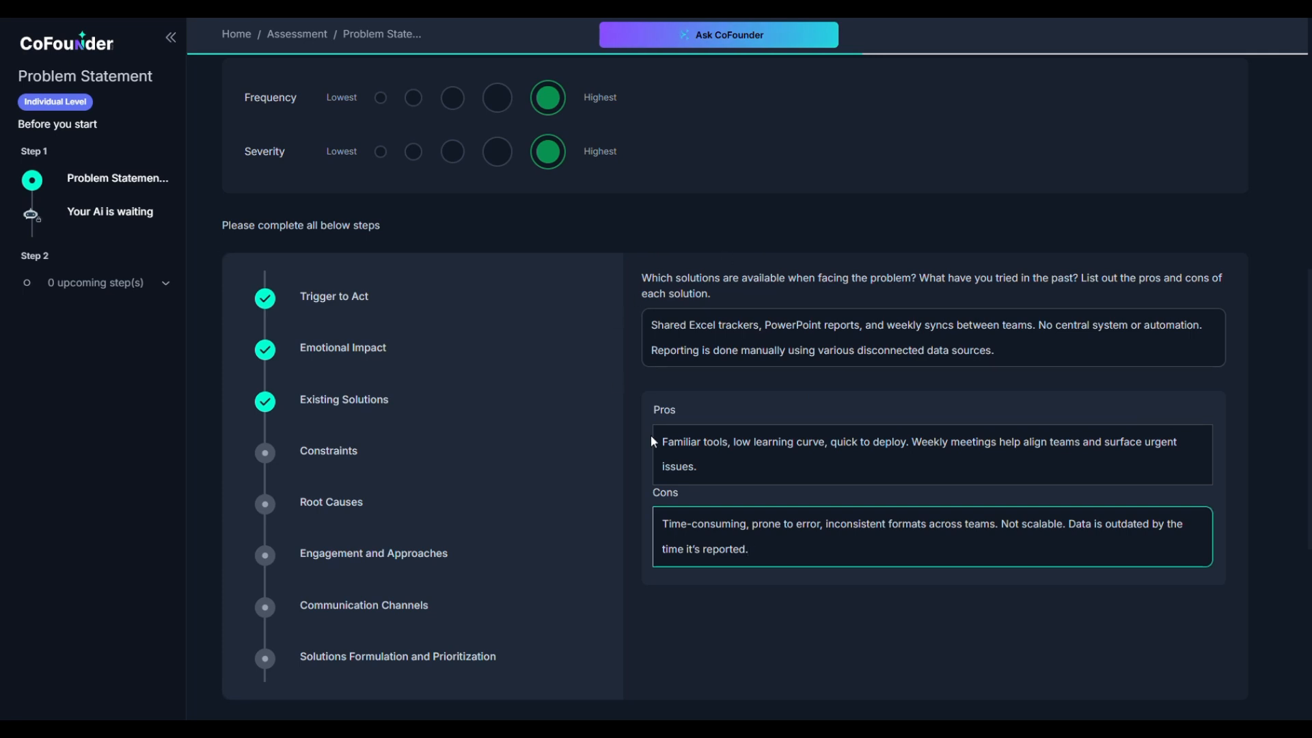
pyautogui.click(671, 613)
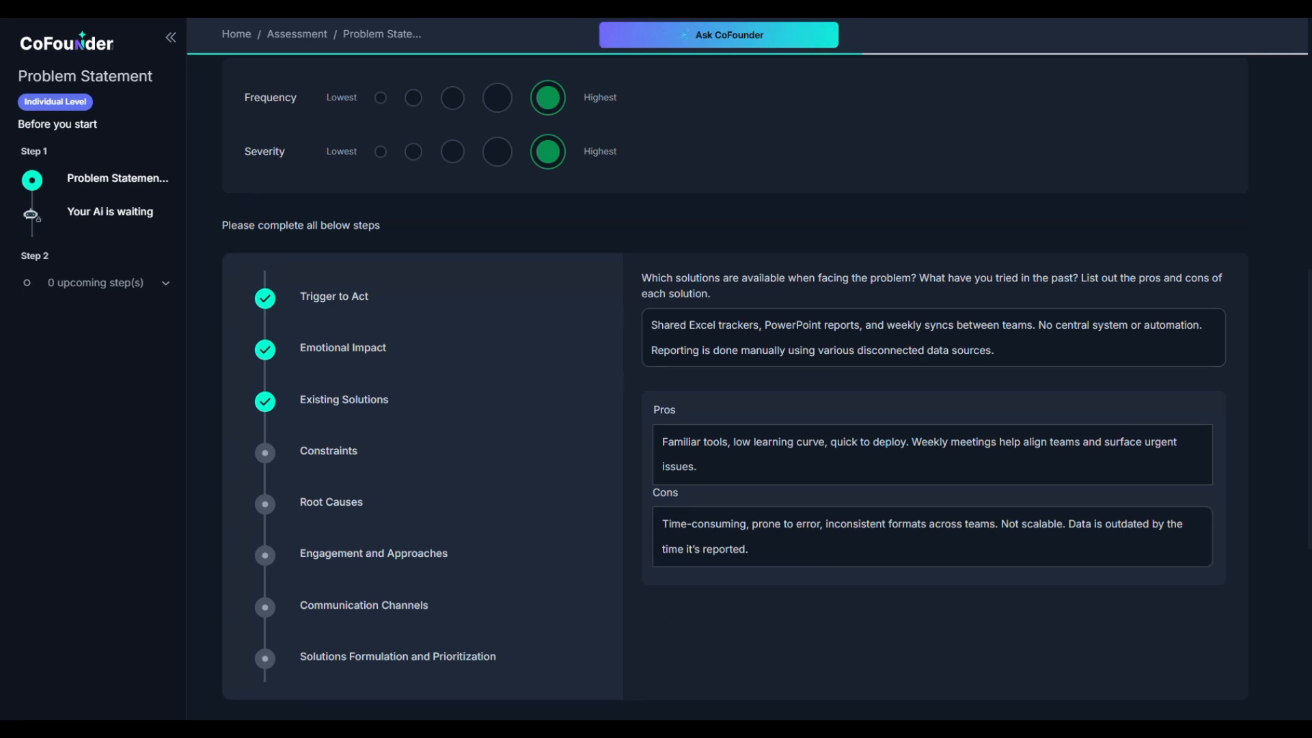
# Enter the first two Constraints: "No centralized dashboard or reporting system across campaign tools" and "Siloed data and inconsistent formats between departments".
pyautogui.click(336, 450)
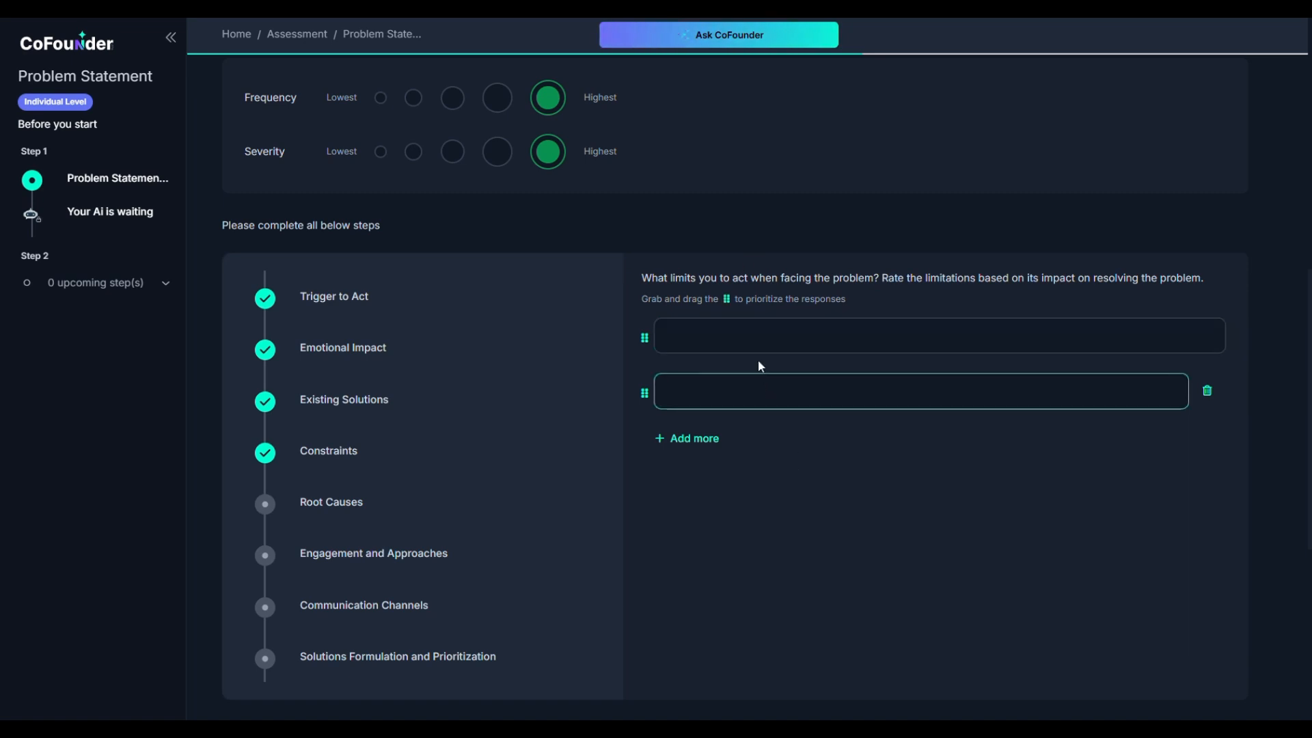
pyautogui.write('No centralized dashboard or reporting system across campaign tools')
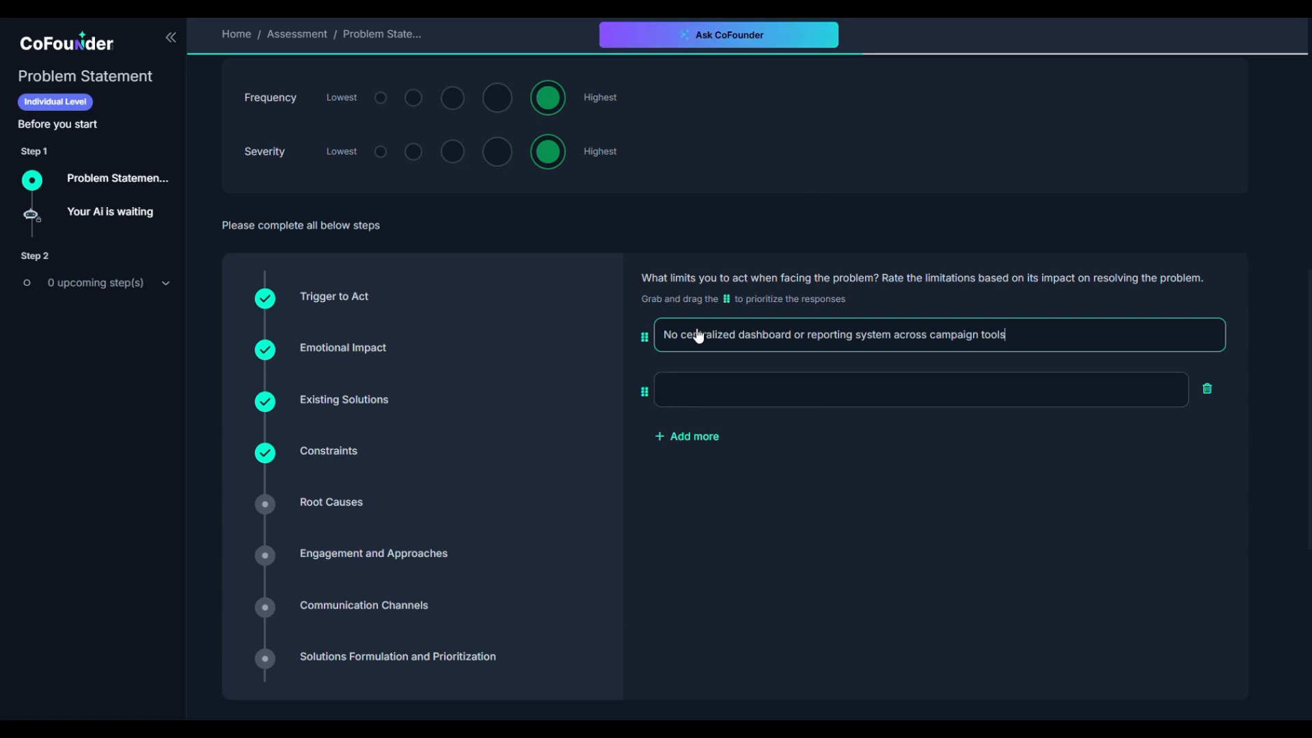
pyautogui.click(682, 397)
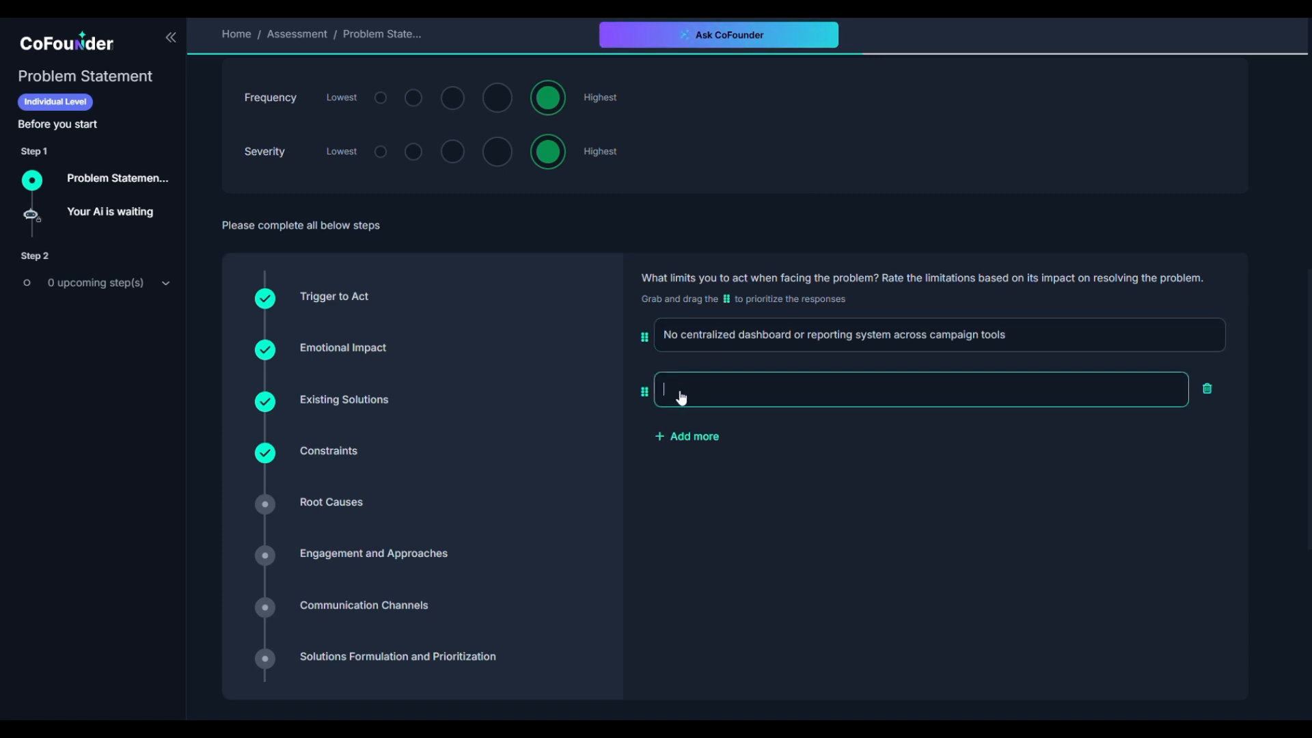
pyautogui.write('Siloed data and inconsistent formats between departments')
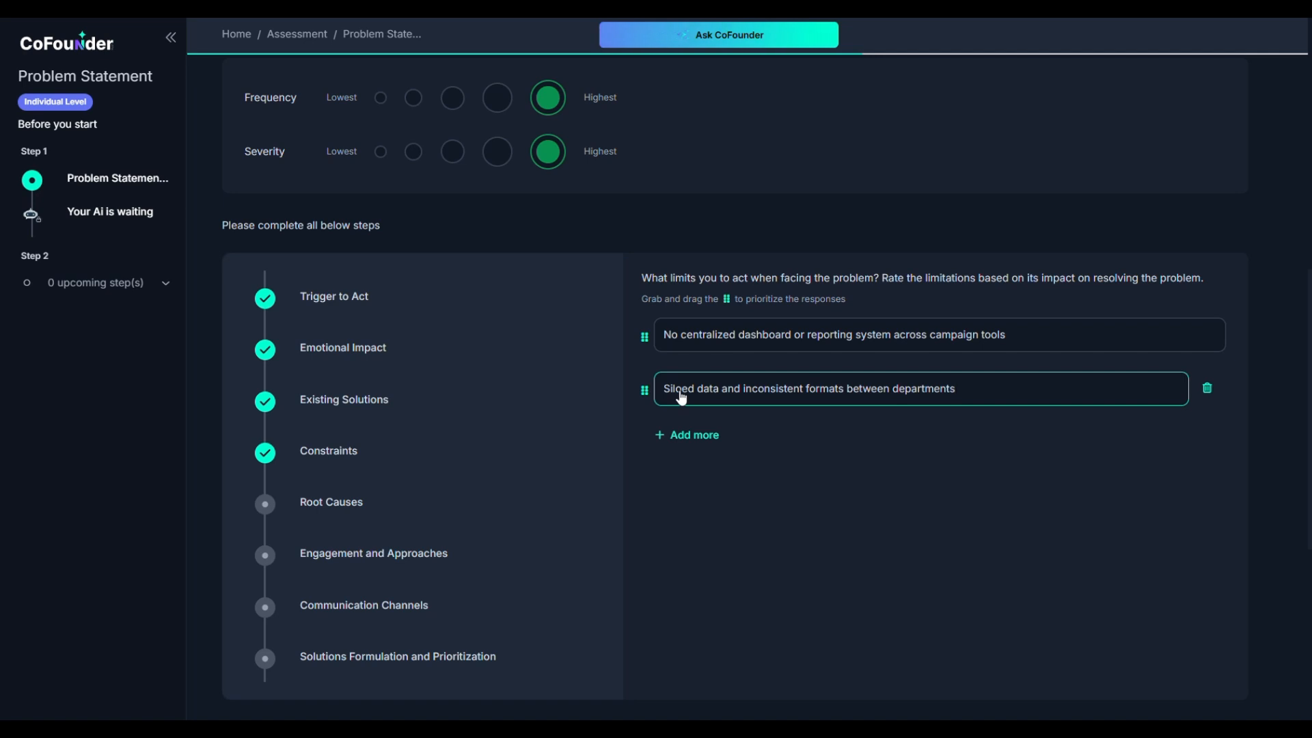
# Add two more constraints: "Lack of clear ownership over marketing performance reporting" and "Limited access to internal automation support across teams".
pyautogui.click(694, 437)
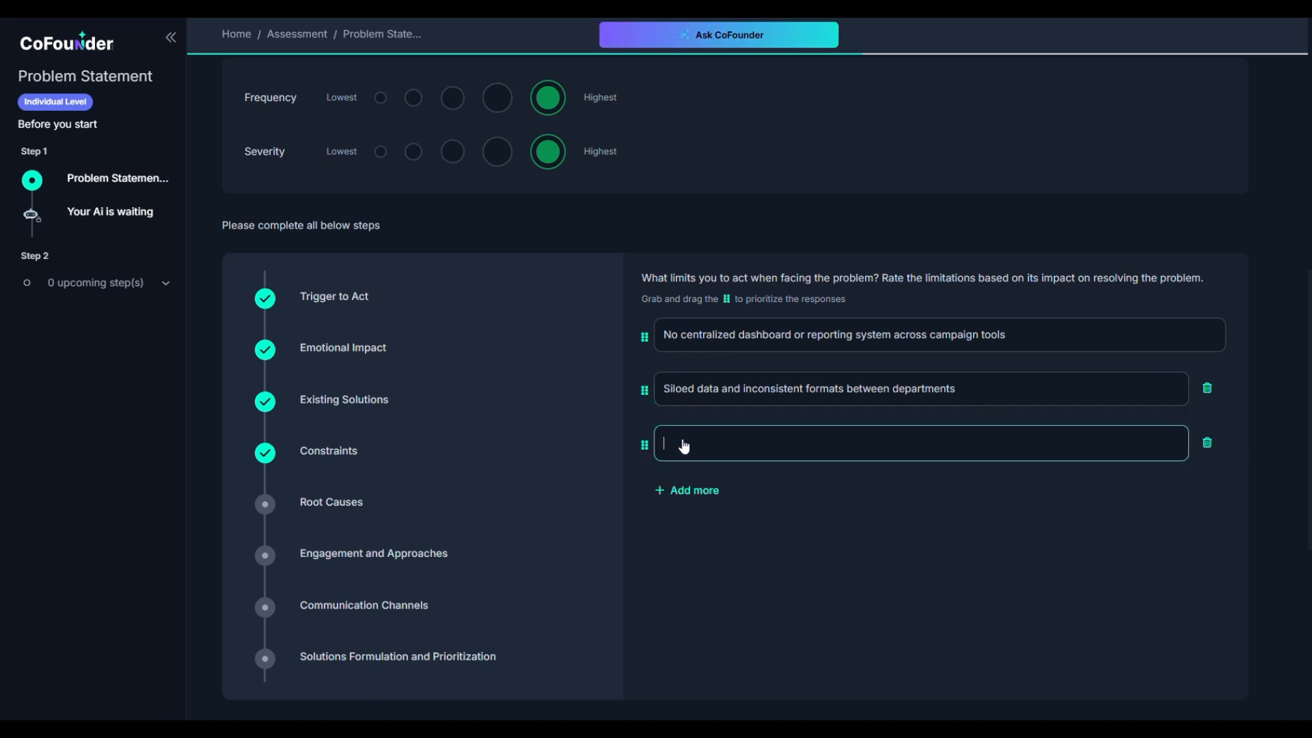
pyautogui.write('Lack of clear ownership over marketing performance reporting')
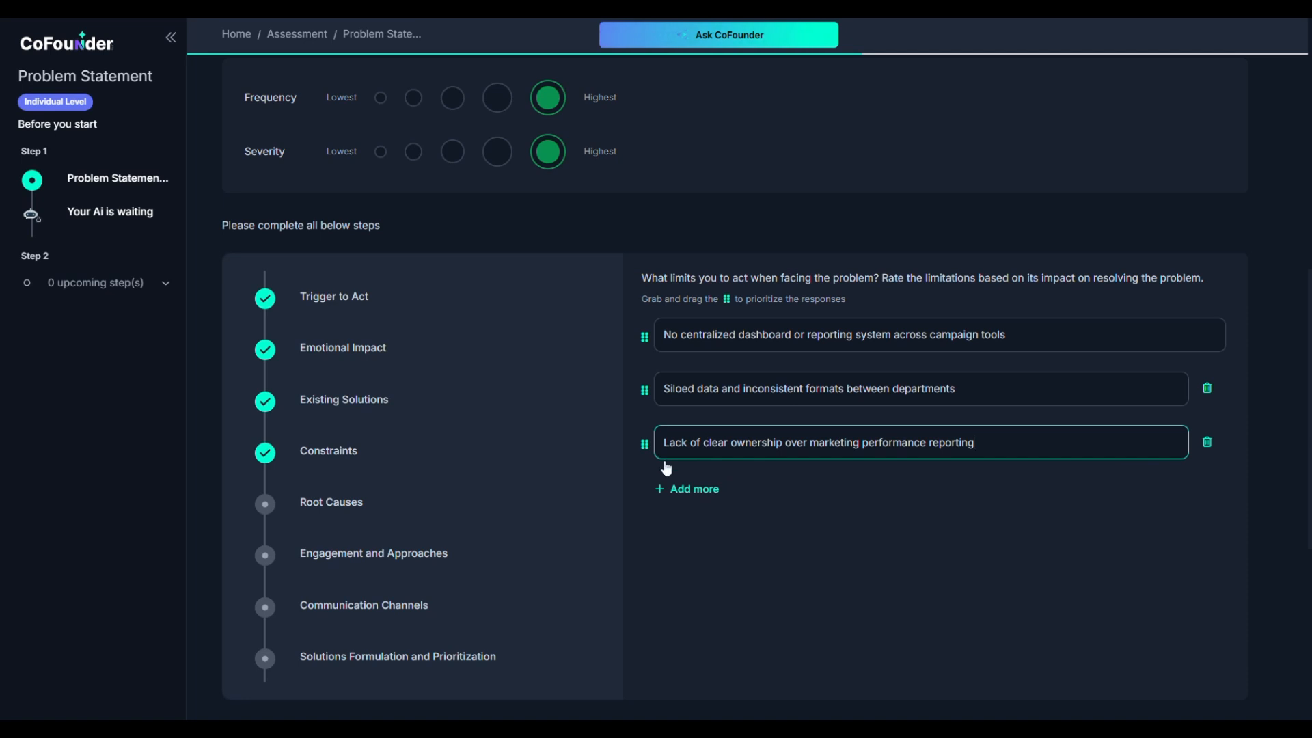
pyautogui.click(709, 497)
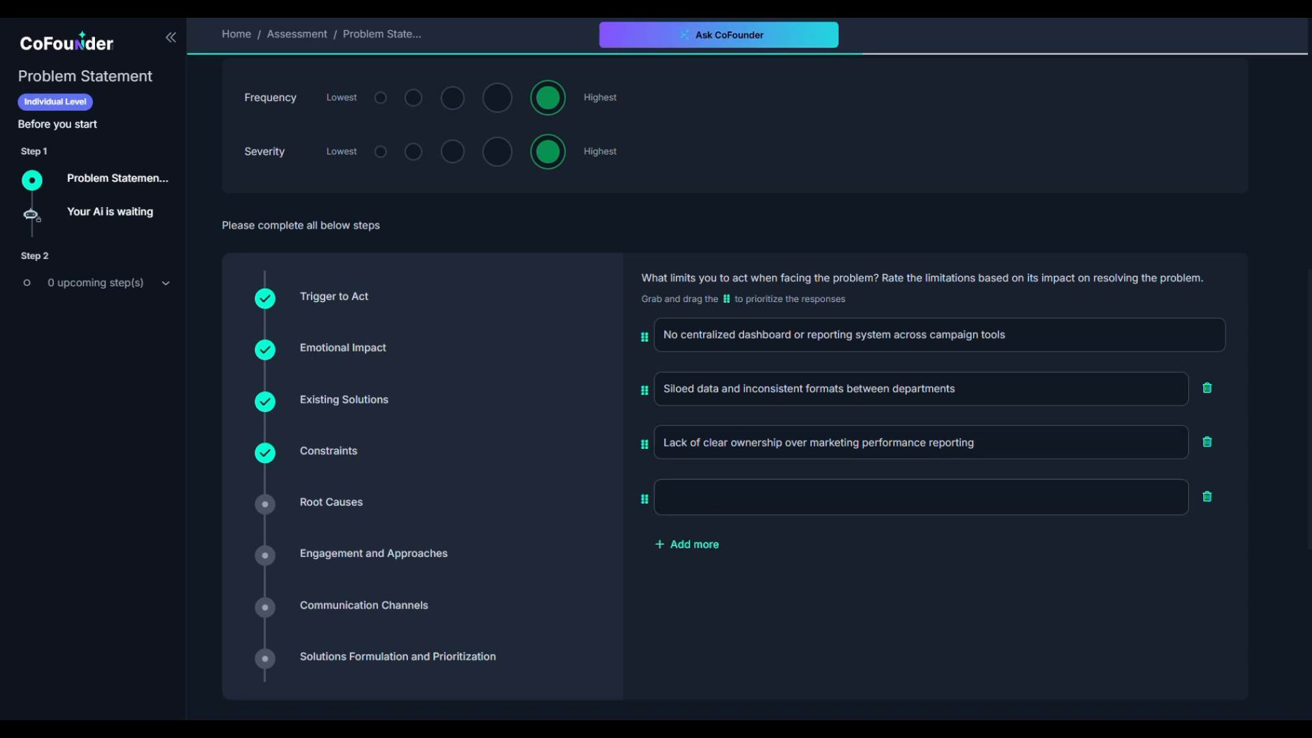
pyautogui.click(681, 499)
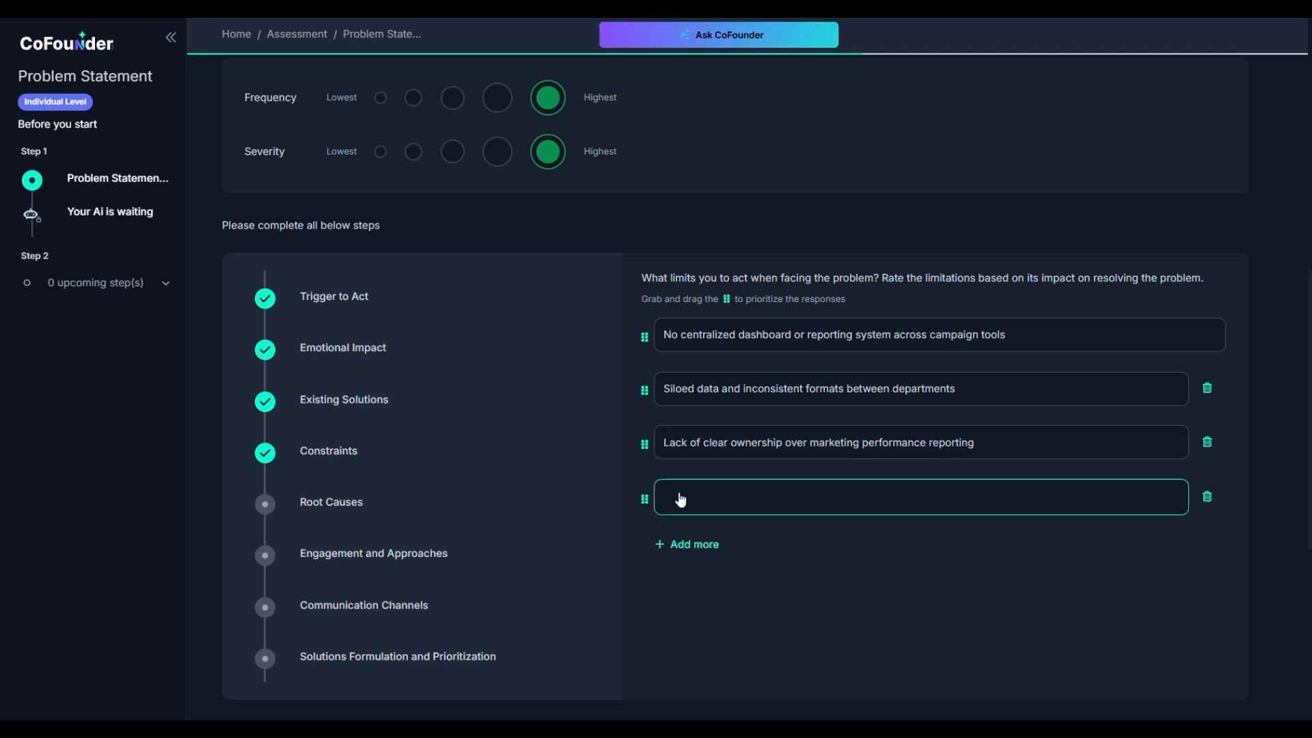
pyautogui.write('Limited access to internal automation support across teams')
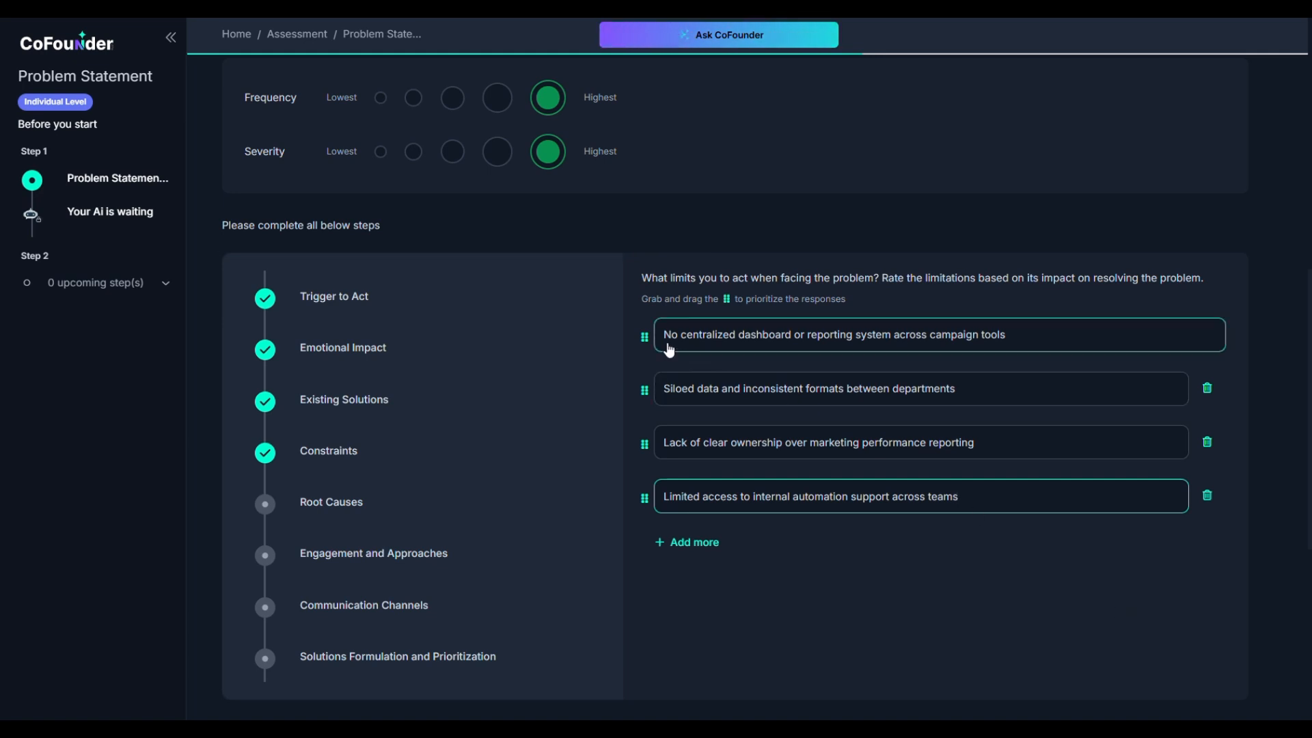
pyautogui.moveTo(646, 337)
pyautogui.mouseDown()
pyautogui.moveTo(647, 505)
pyautogui.moveTo(639, 322)
pyautogui.moveTo(636, 352)
pyautogui.mouseUp()
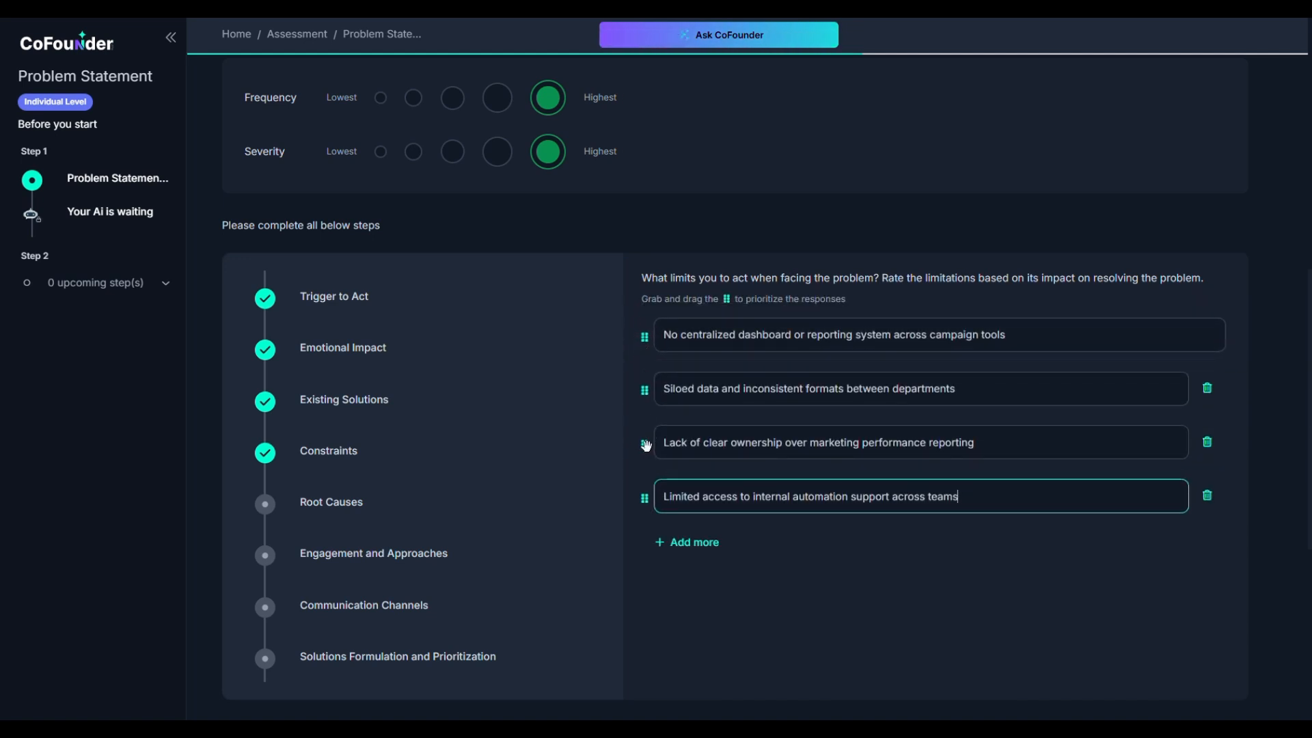
pyautogui.moveTo(645, 444)
pyautogui.mouseDown()
pyautogui.moveTo(642, 373)
pyautogui.moveTo(646, 451)
pyautogui.mouseUp()
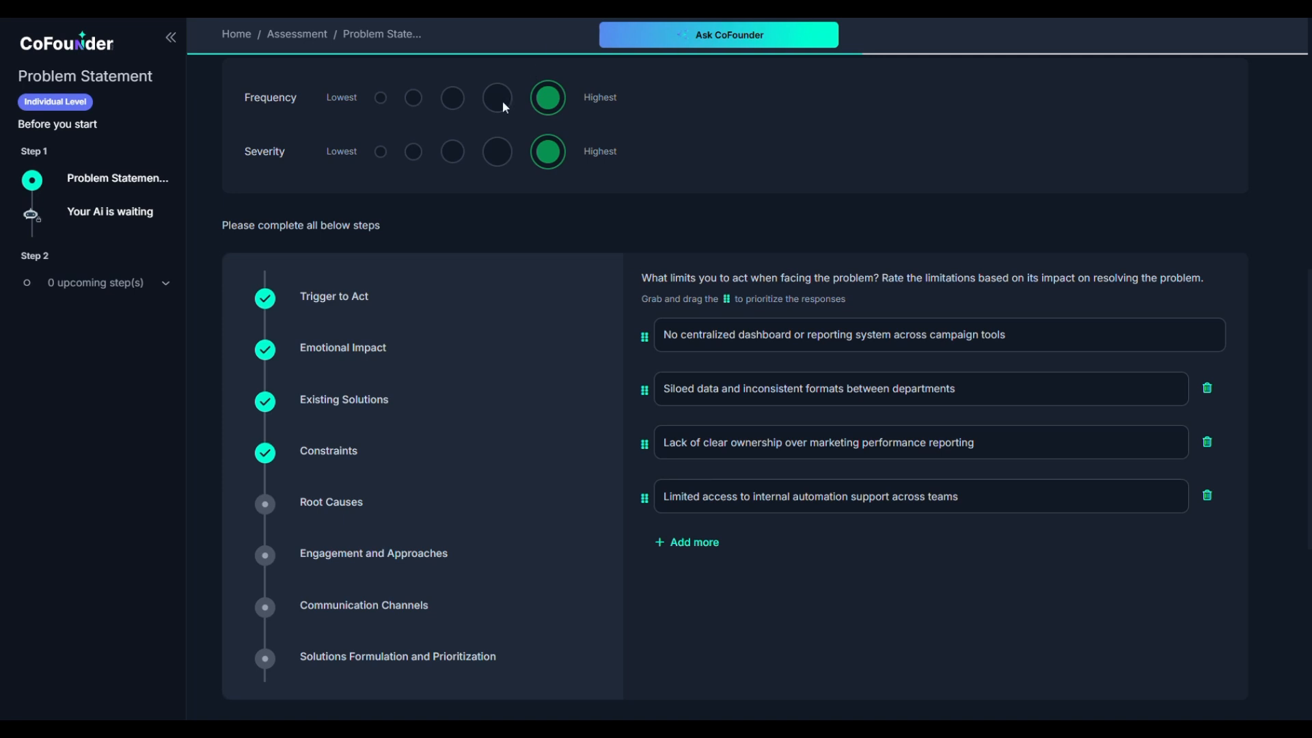
# Answer the main Root Causes question with "We spend hours pulling campaign reports manually, and still can’t link our marketing efforts clearly to revenue.".
pyautogui.click(338, 513)
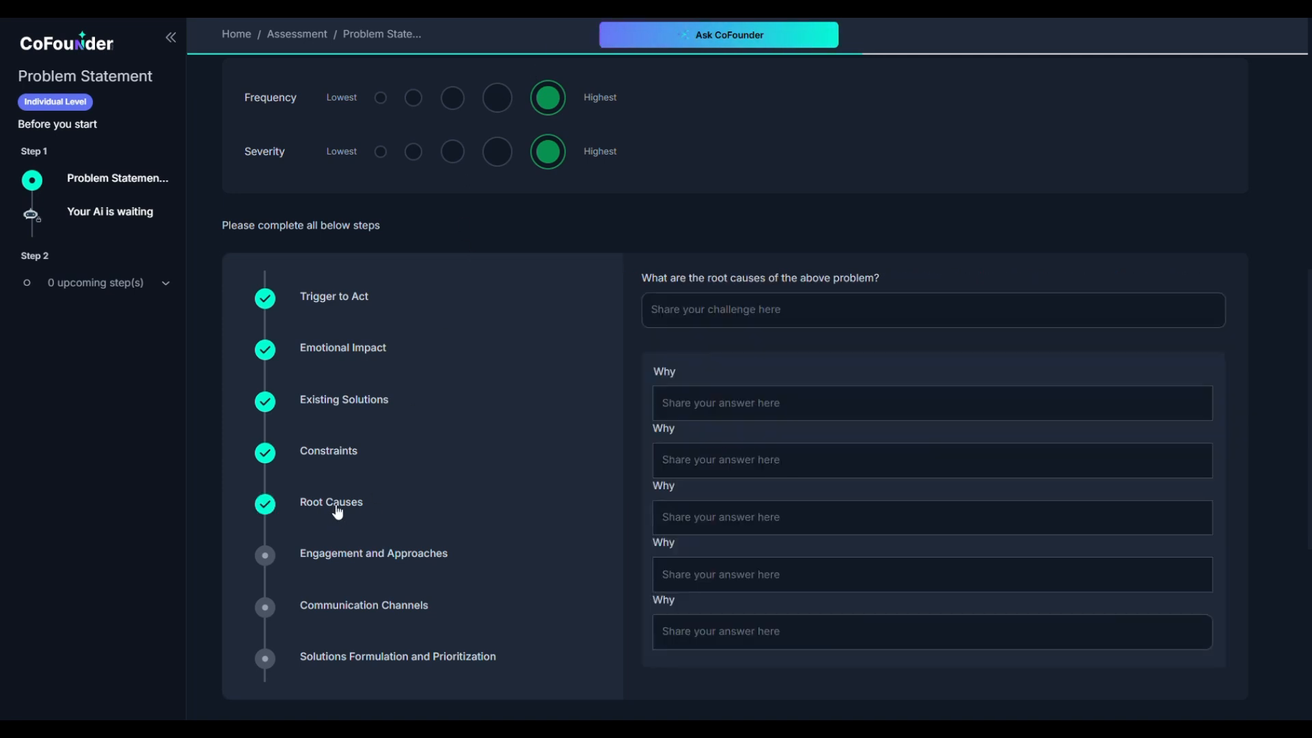
pyautogui.click(694, 320)
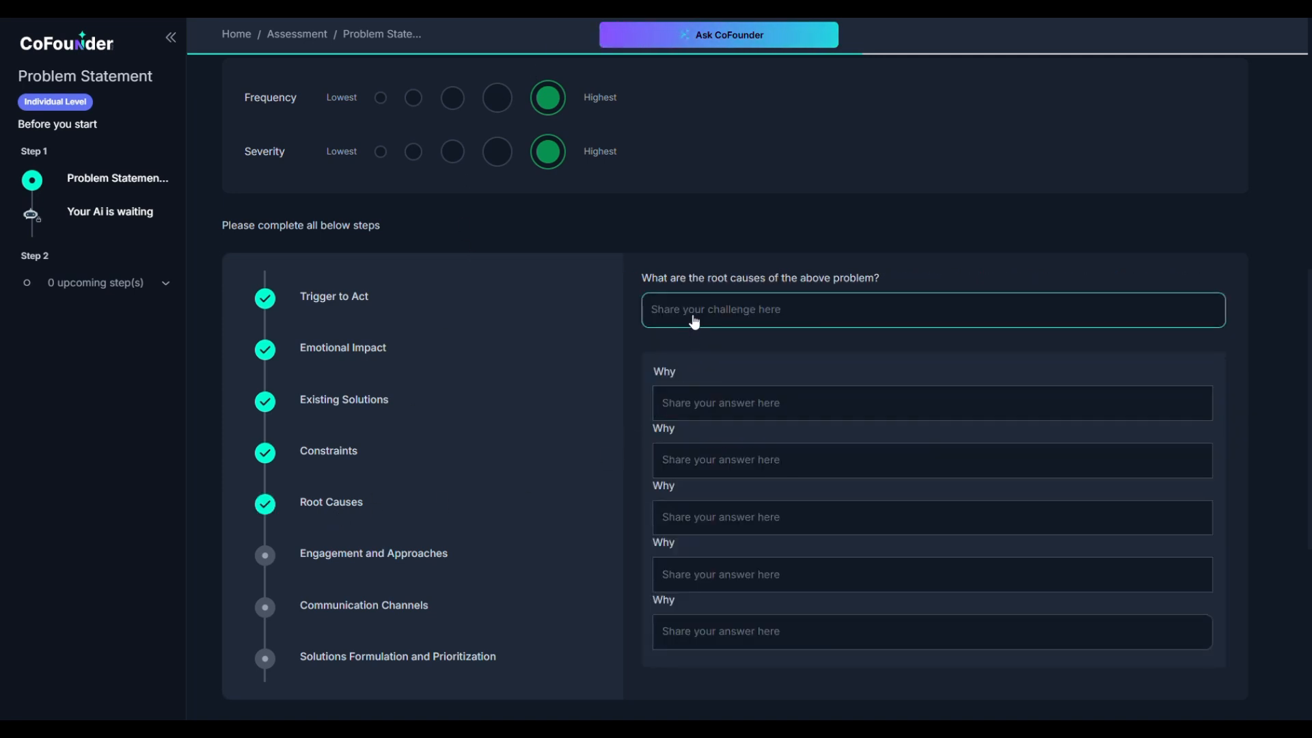
pyautogui.click(556, 351)
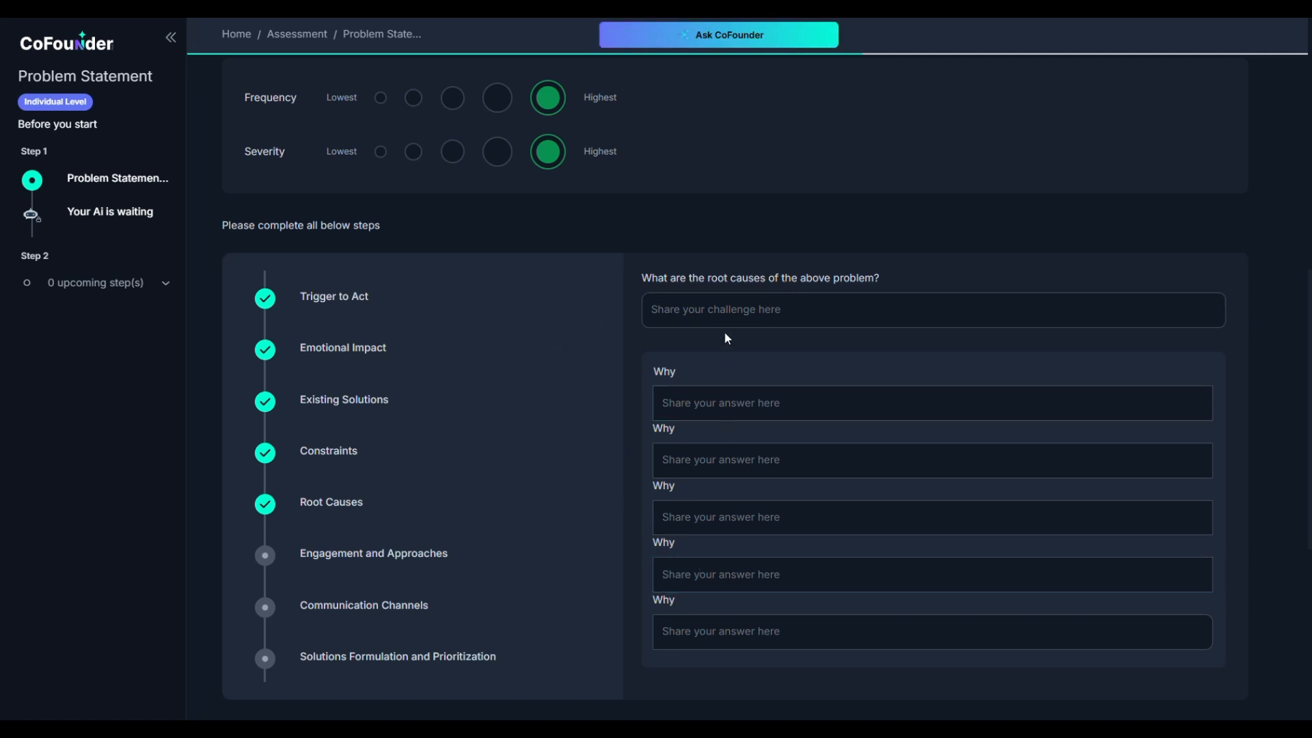
pyautogui.click(699, 407)
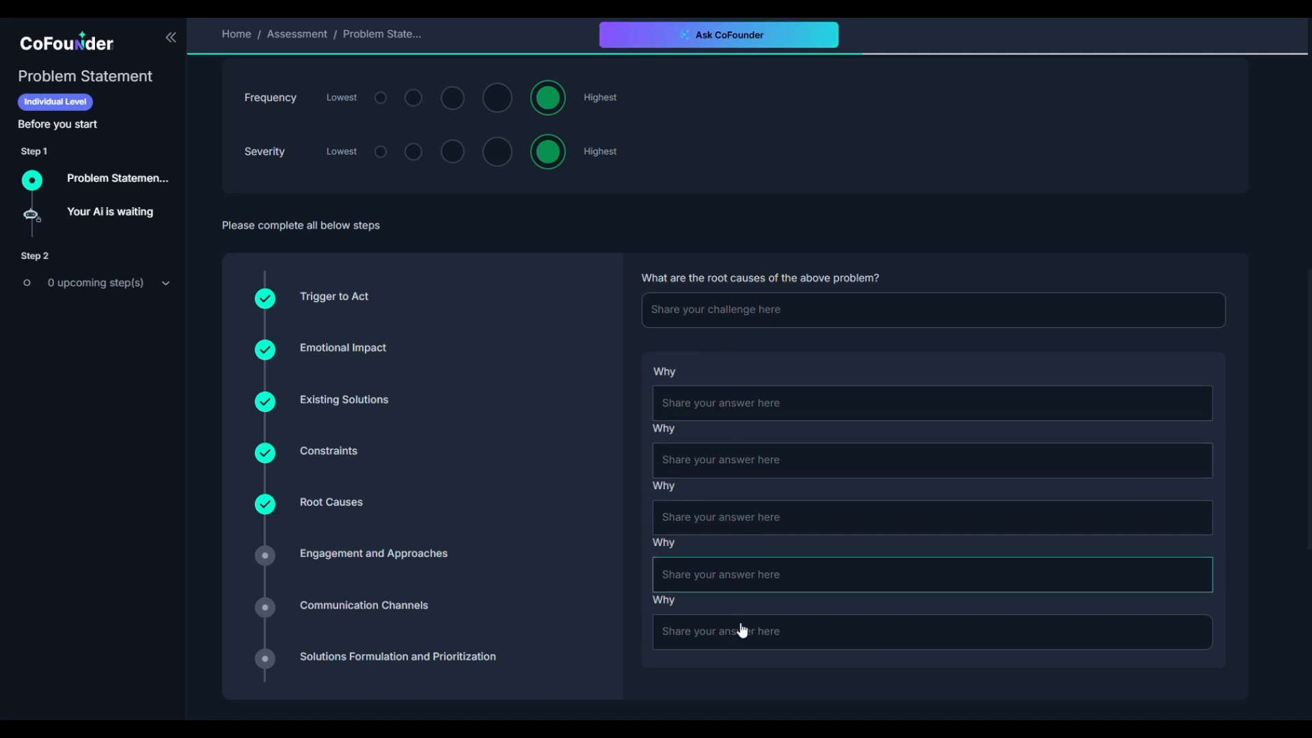
pyautogui.click(704, 314)
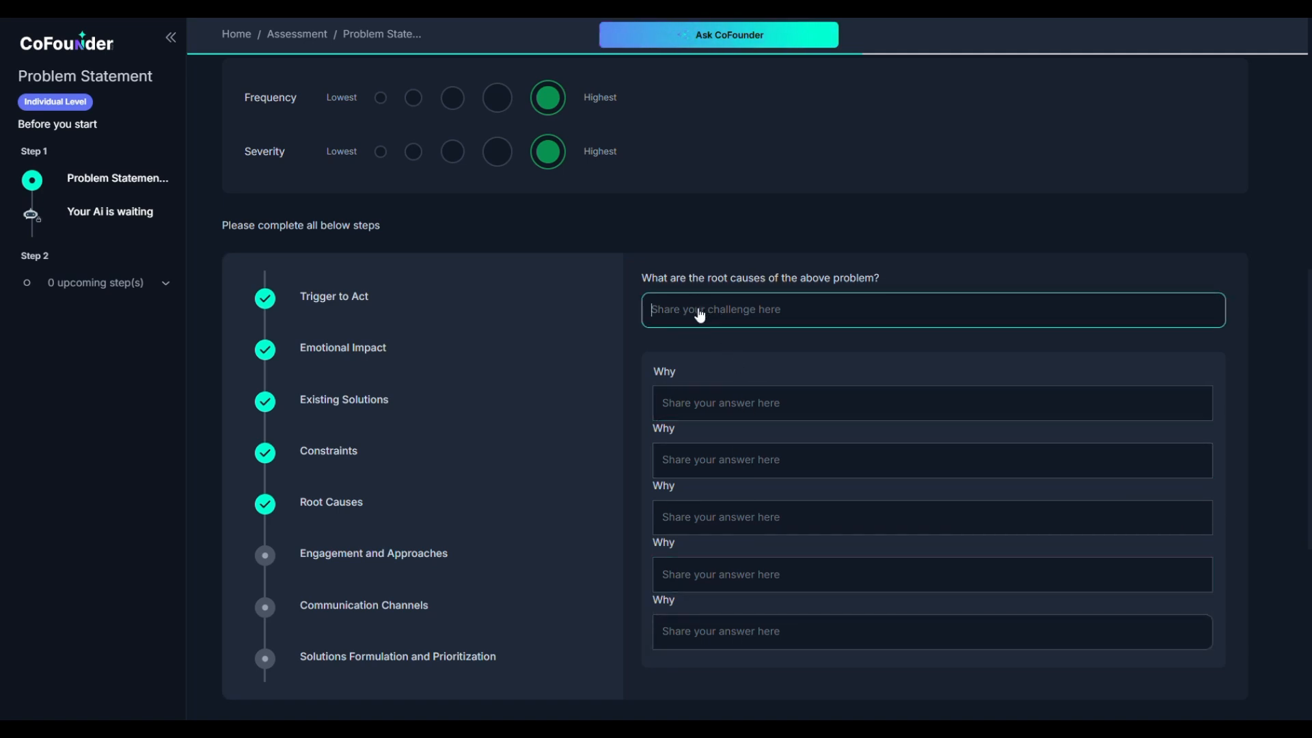
pyautogui.write("We spend hours pulling campaign reports manually, and still can't link our marketing efforts clearly to revenue.")
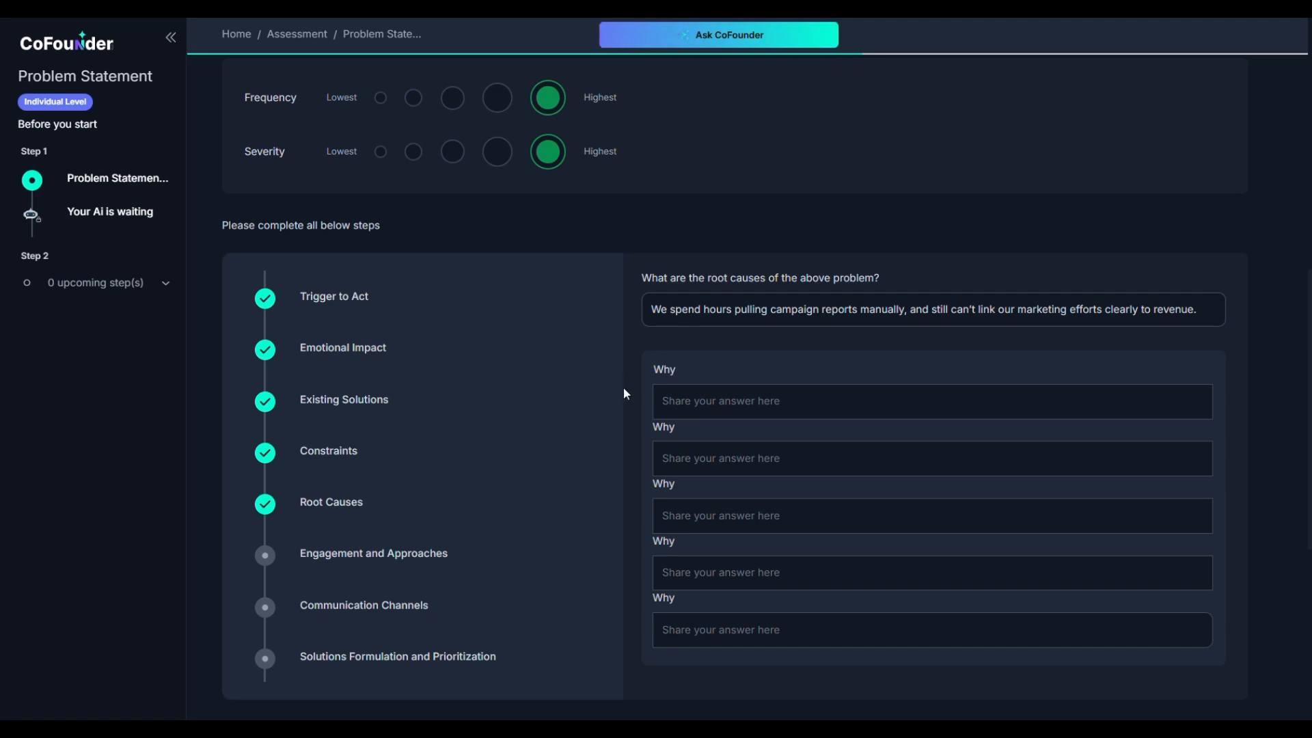
# Answer the first Why with "Because we don’t have a unified dashboard that connects campaign performance data with sales outcomes.".
pyautogui.click(671, 409)
pyautogui.write("Because we don't have a unified dashboard that connects campaign performance data with sales outcomes.")
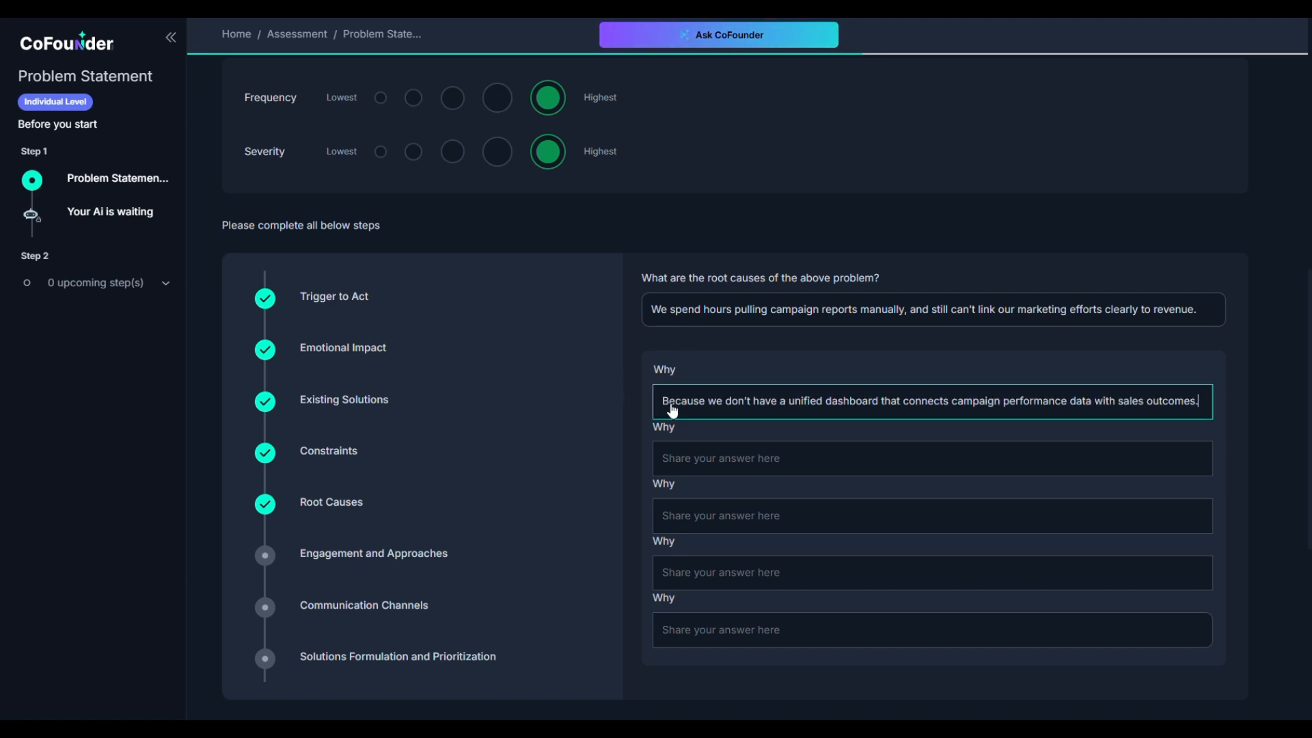
# Answer the second Why with "Because marketing and sales use different systems, and there’s no shared attribution model across the funnel.".
pyautogui.click(680, 461)
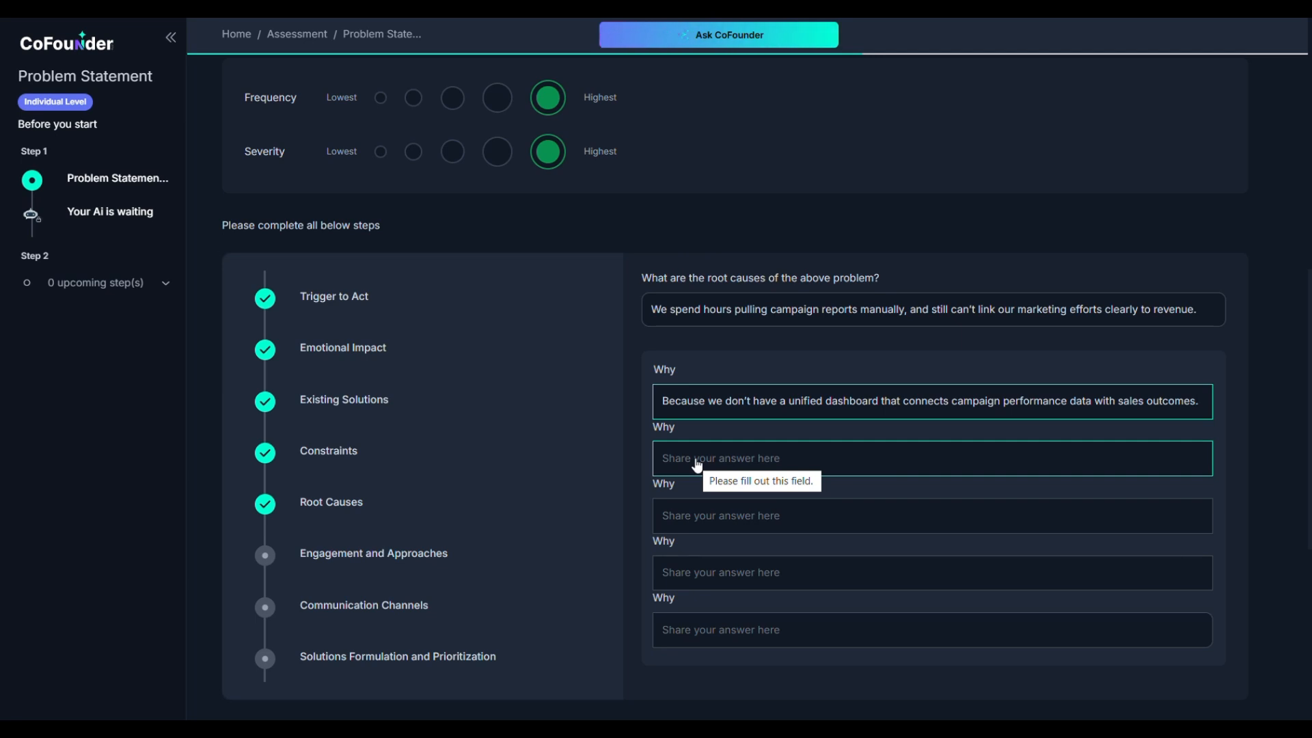
pyautogui.click(832, 688)
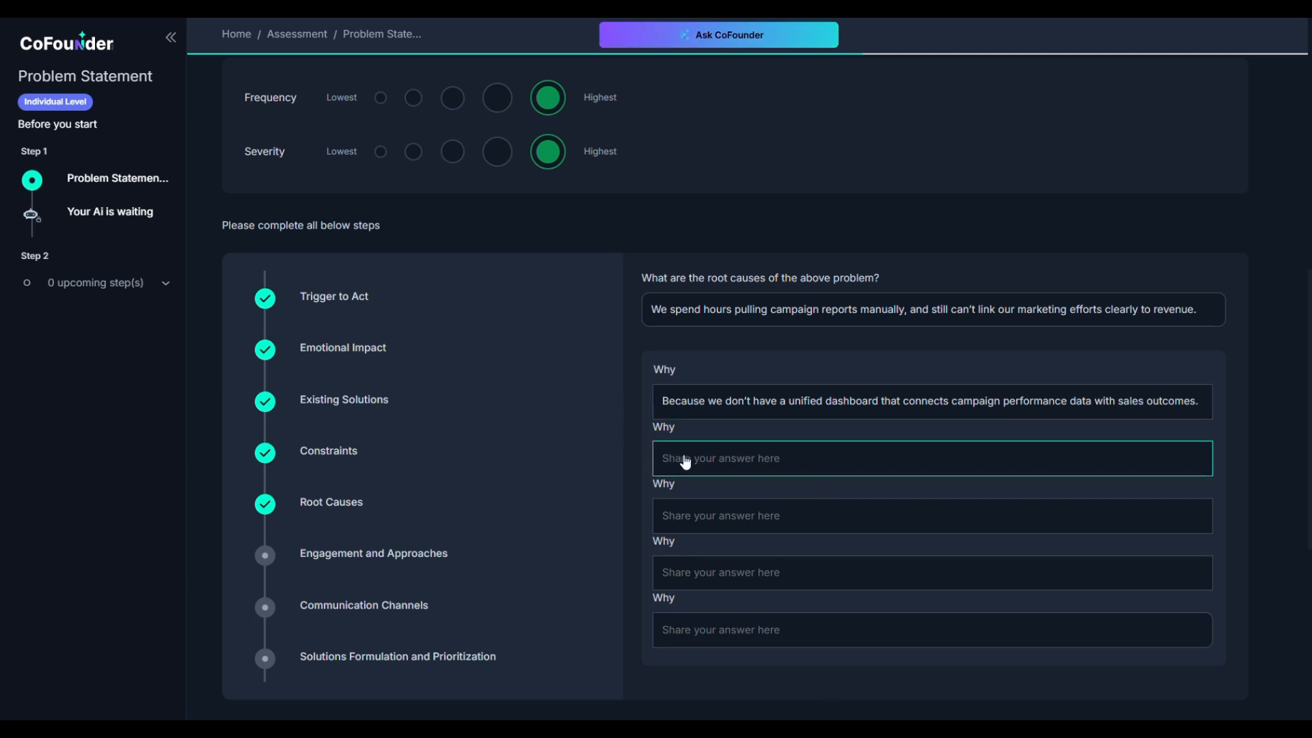
pyautogui.write('Because marketing and sales use different systems, and there’s no shared attribution model across the funnel.')
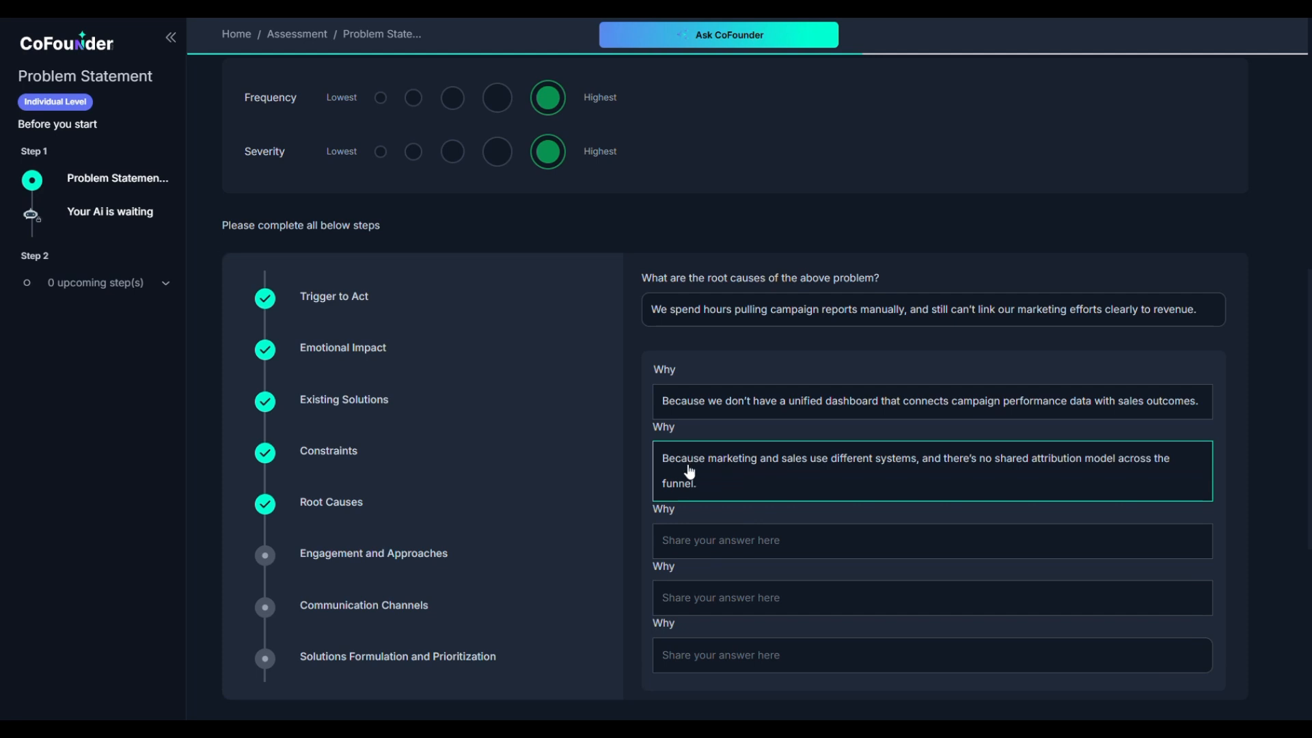
# Answer the third Why with "Because attribution hasn’t been prioritized as a shared KPI — each team tracks what matters to them.".
pyautogui.click(701, 550)
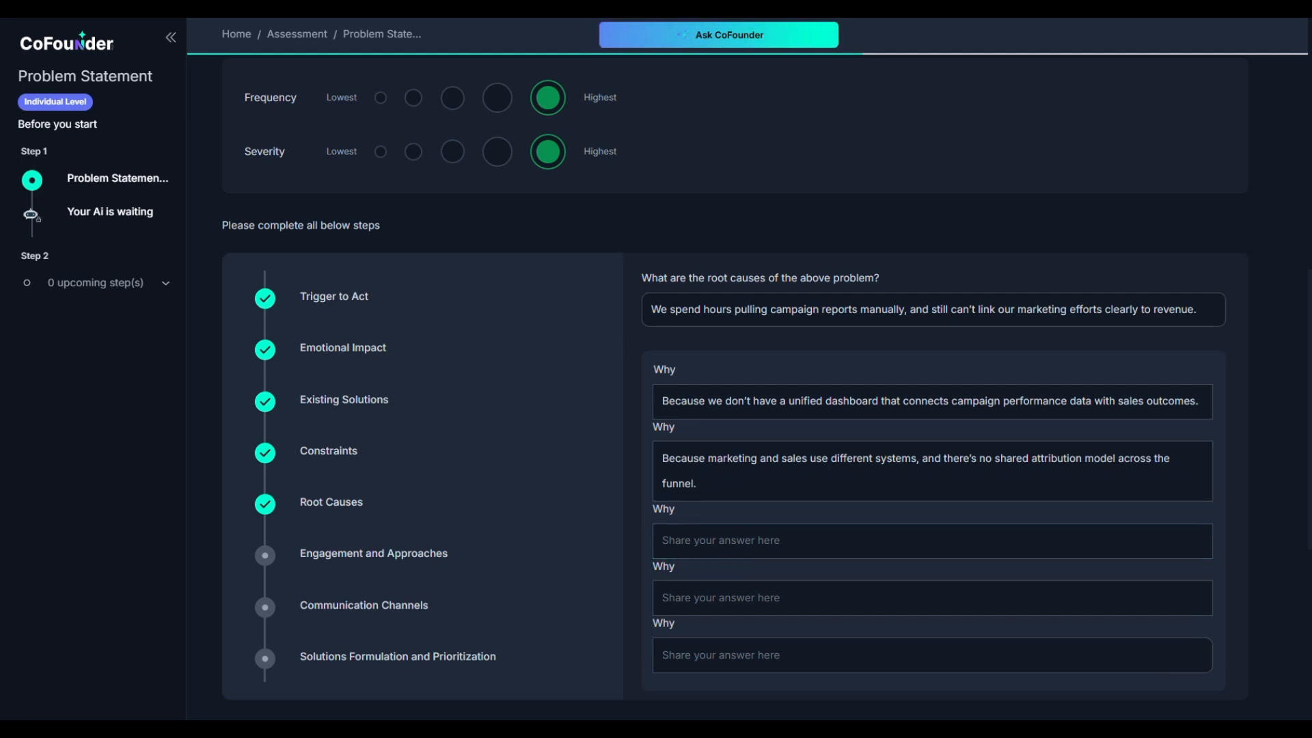
pyautogui.click(675, 543)
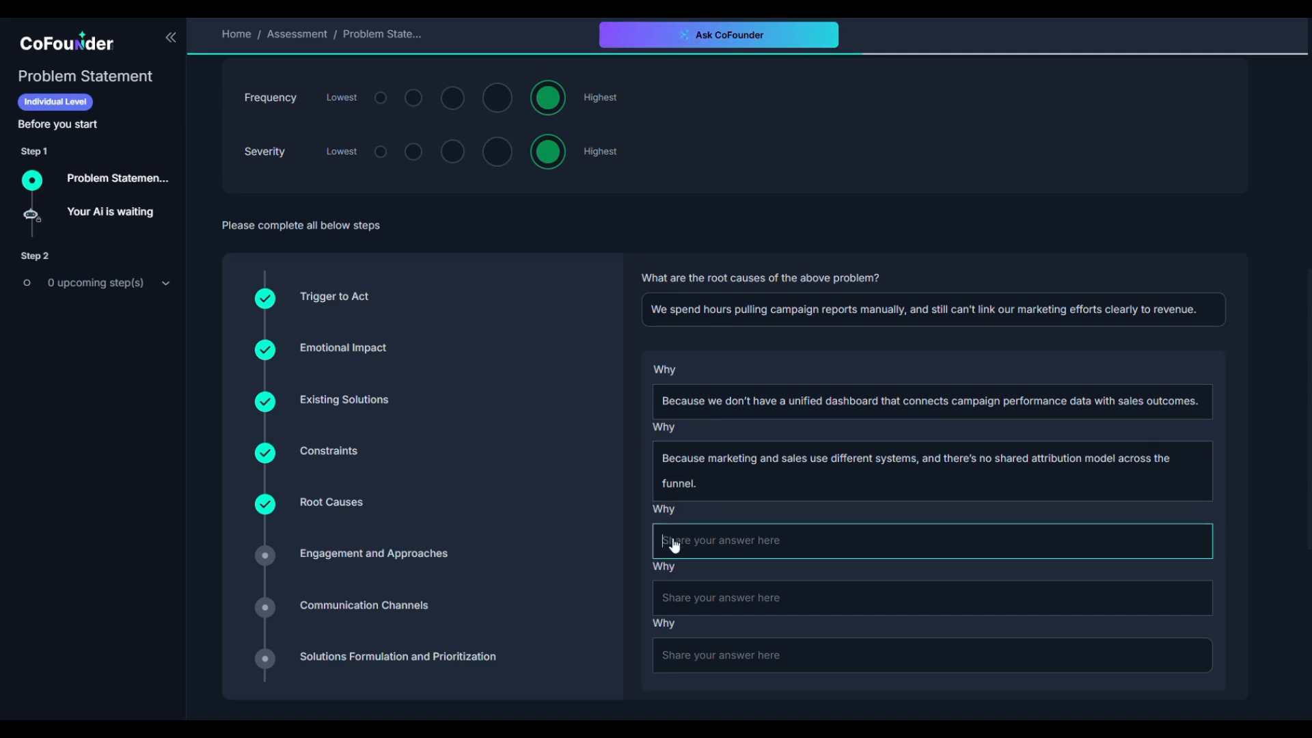
pyautogui.write('Because attribution hasn’t been prioritized as a shared KPI — each team tracks what matters to them.')
# Answer the fourth Why with "Because there’s no clear owner or mandate to bridge the gap — it’s everyone’s problem, so no one solves it.".
pyautogui.click(679, 600)
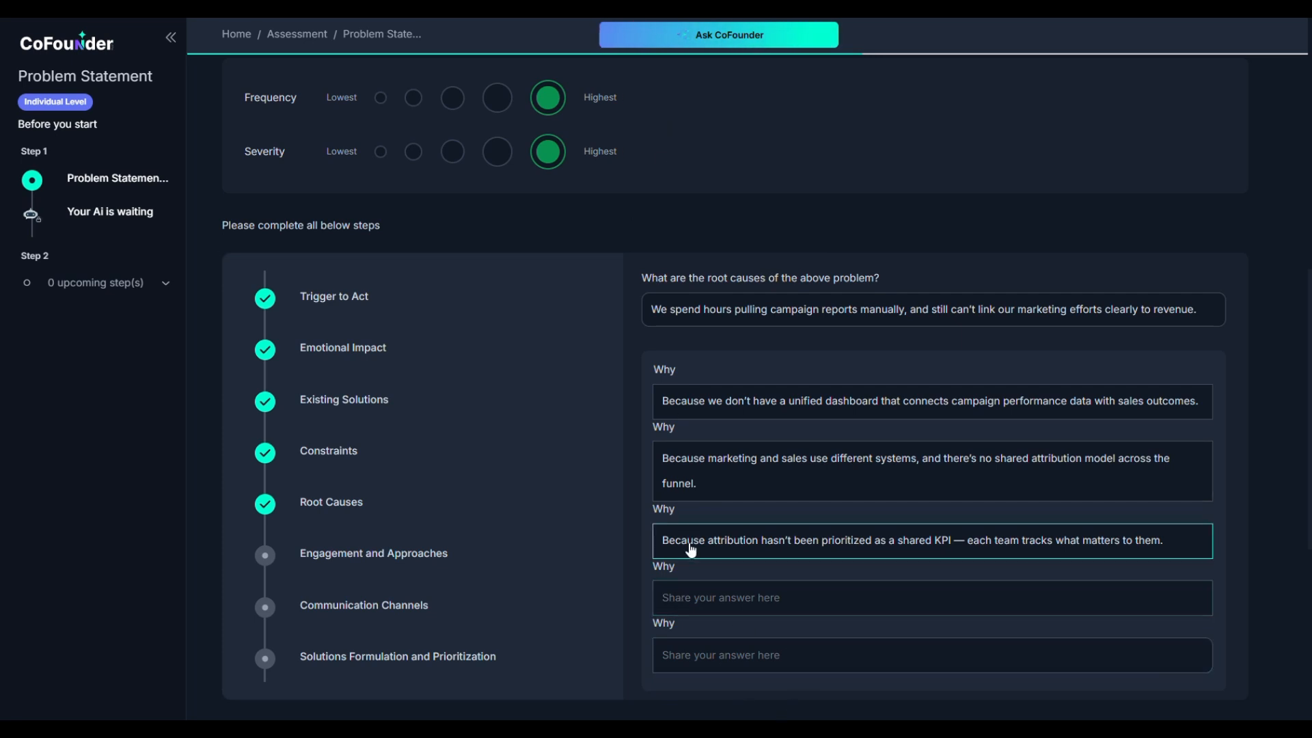
pyautogui.write('Because there’s no clear owner or mandate to bridge the gap — it’s everyone’s problem, so no one solves it.')
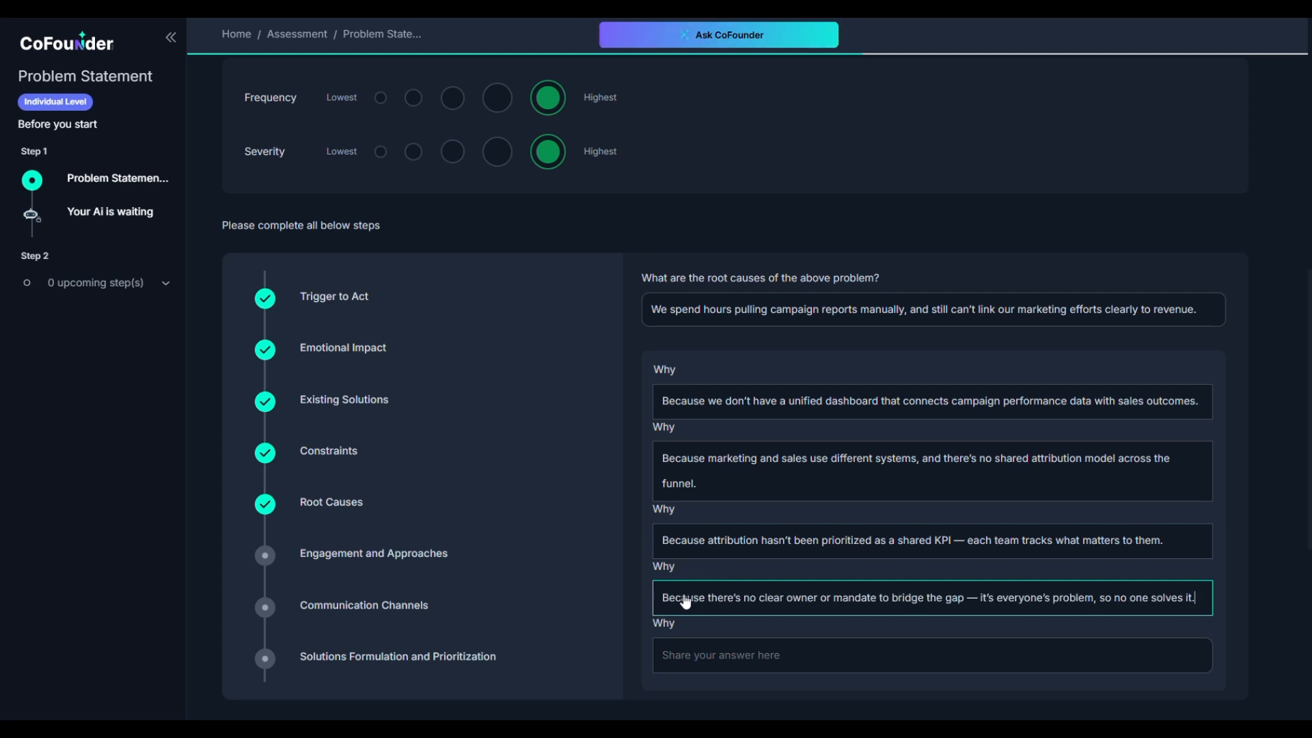
# Answer the fifth Why with "Because marketing’s impact on revenue is still seen as indirect — so we haven’t earned the urgency to fix it.".
pyautogui.click(686, 661)
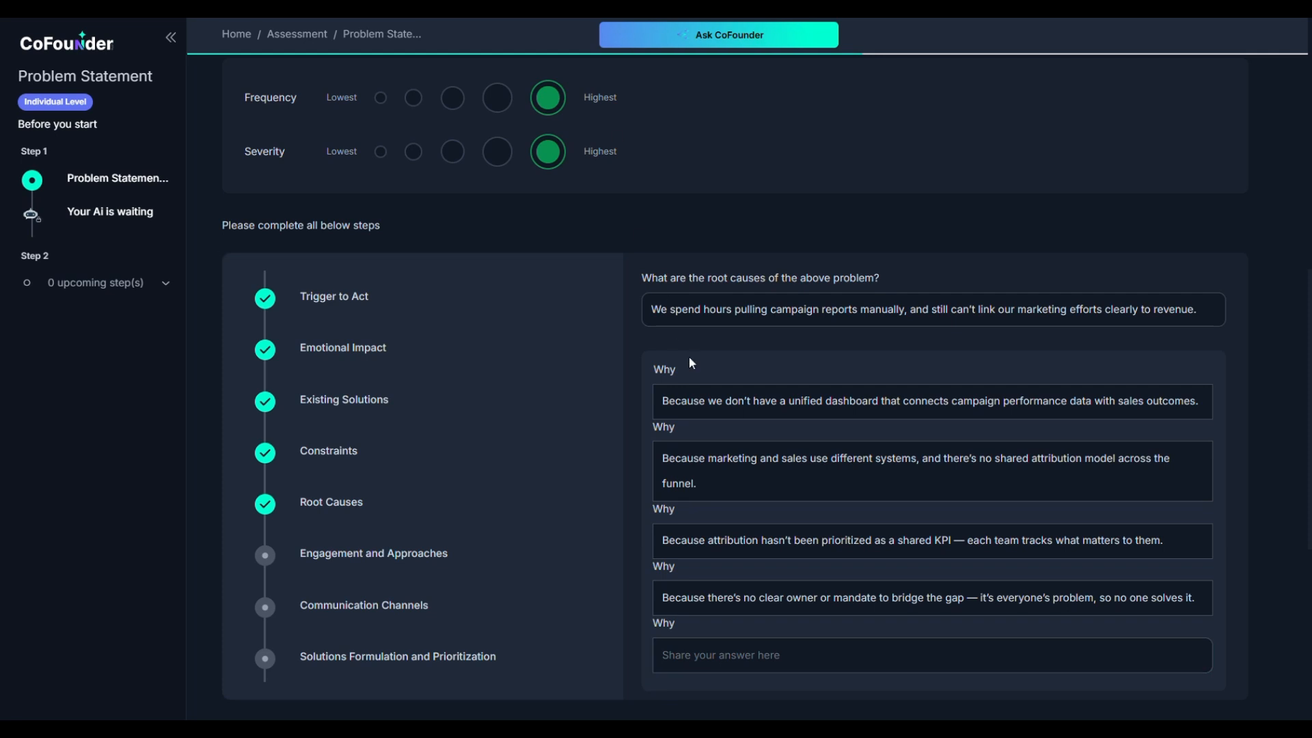
pyautogui.click(737, 666)
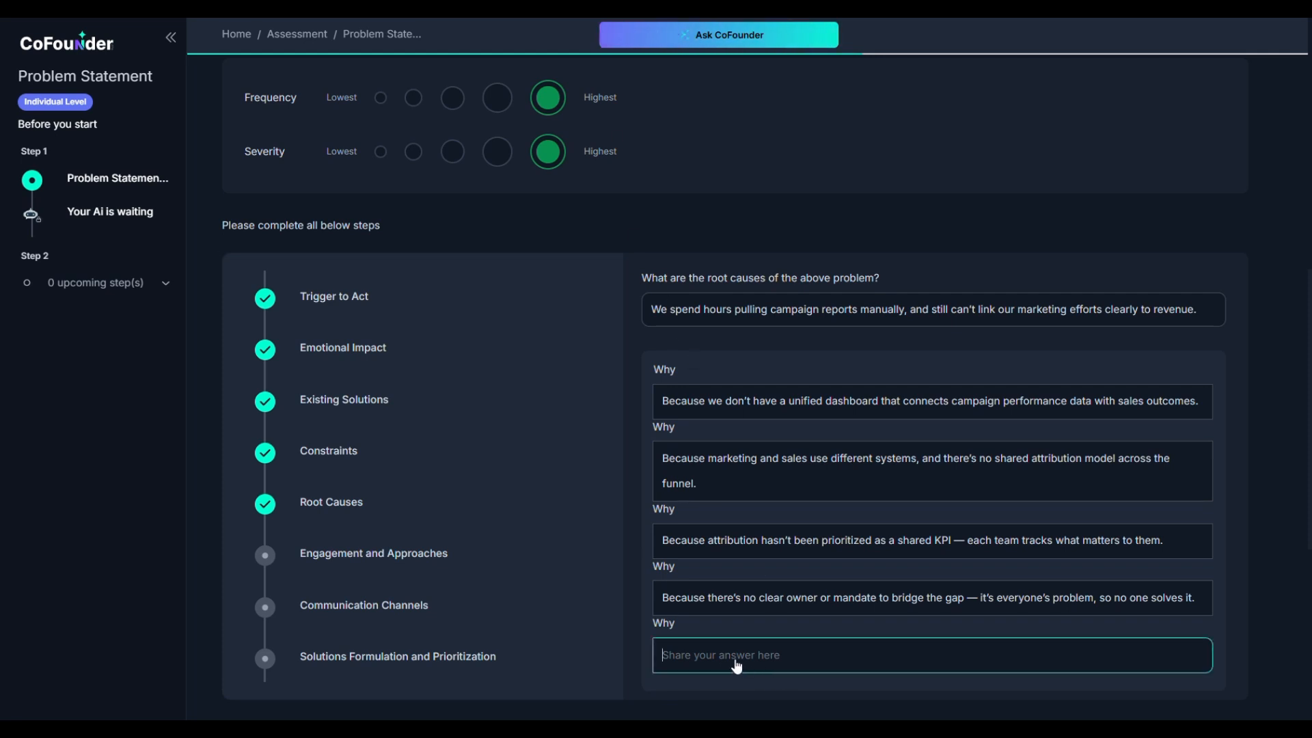
pyautogui.write('Because marketing’s impact on revenue is still seen as indirect — so we haven’t earned the urgency to fix it.')
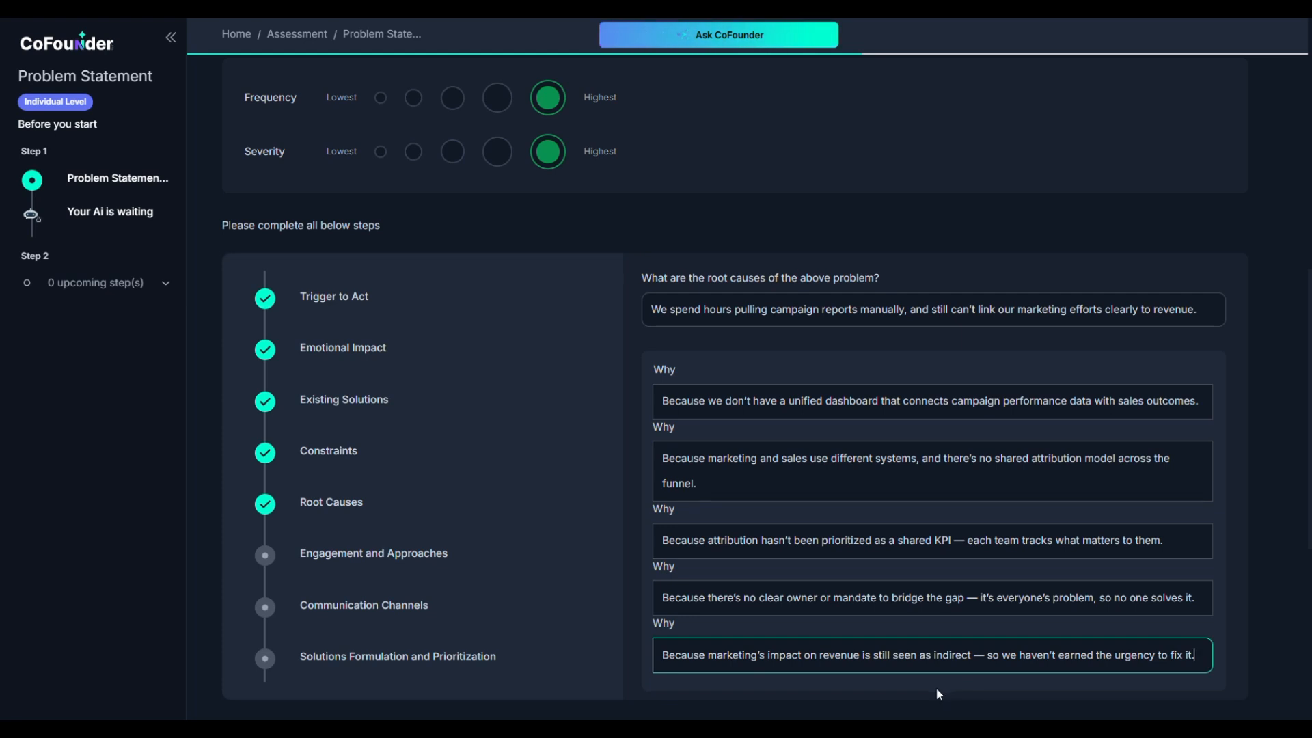
pyautogui.scroll(-2, 936, 686)
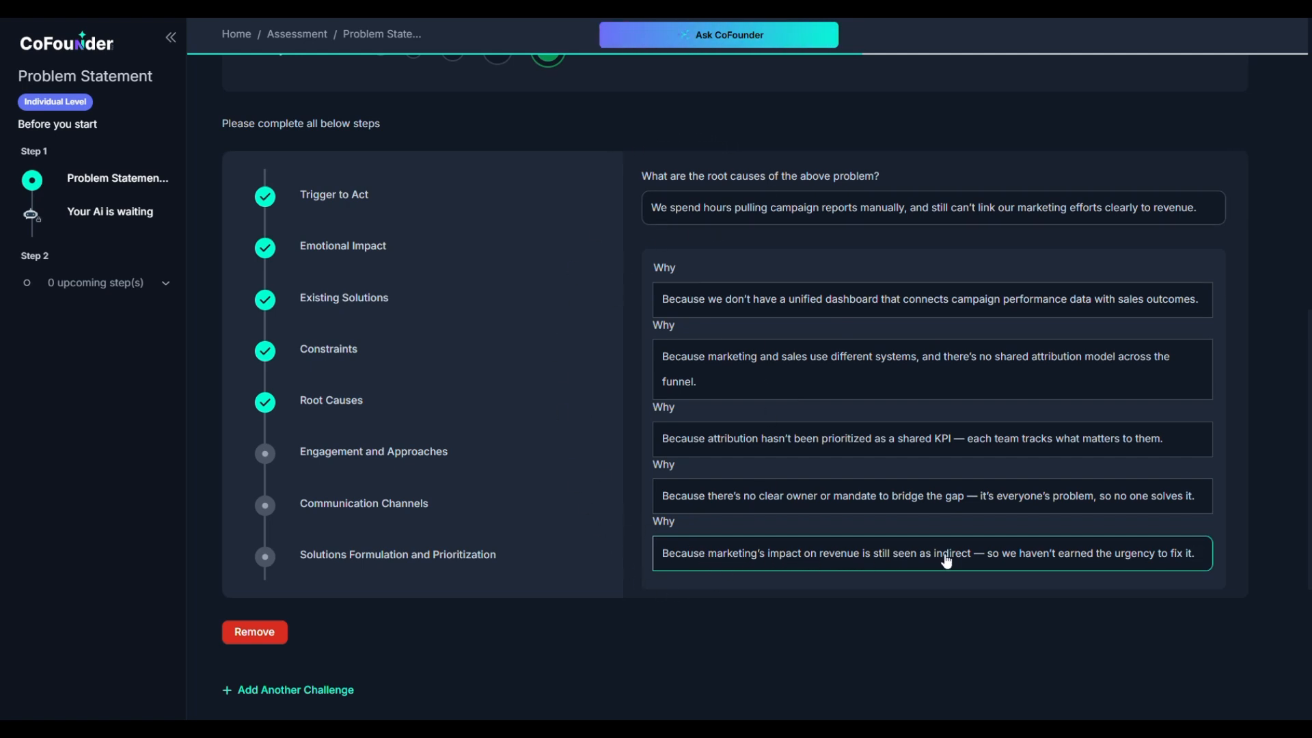
pyautogui.click(619, 583)
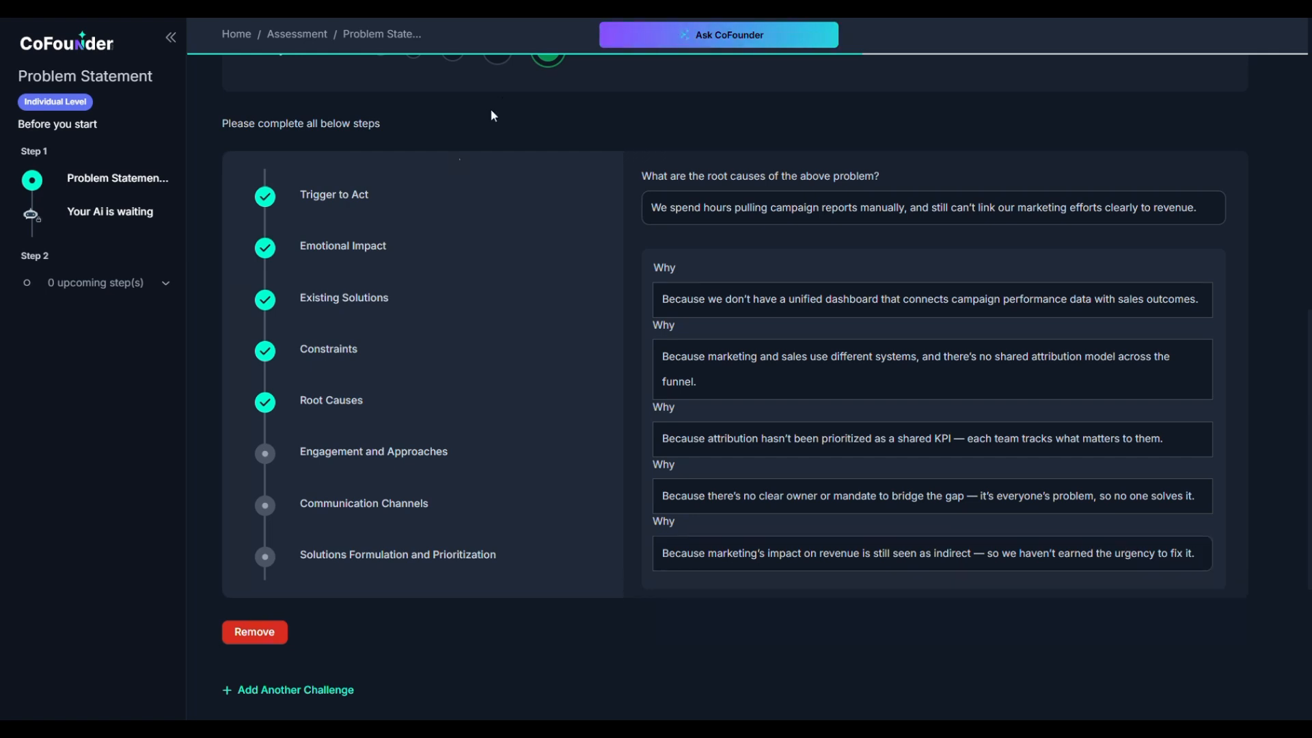
# Enter the first Engagement and Approaches behavior: "I manually pull campaign data into spreadsheets from CRM, ad platforms, and email tools.".
pyautogui.click(358, 457)
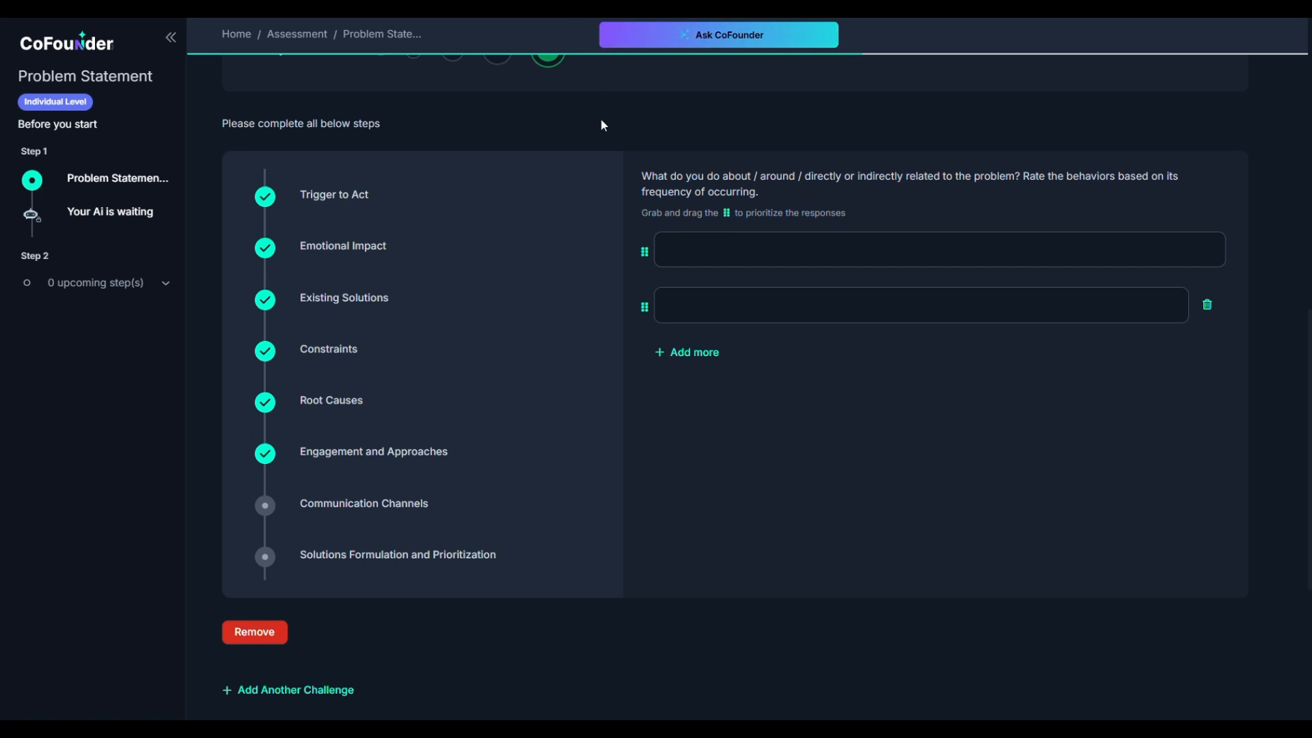
pyautogui.click(690, 256)
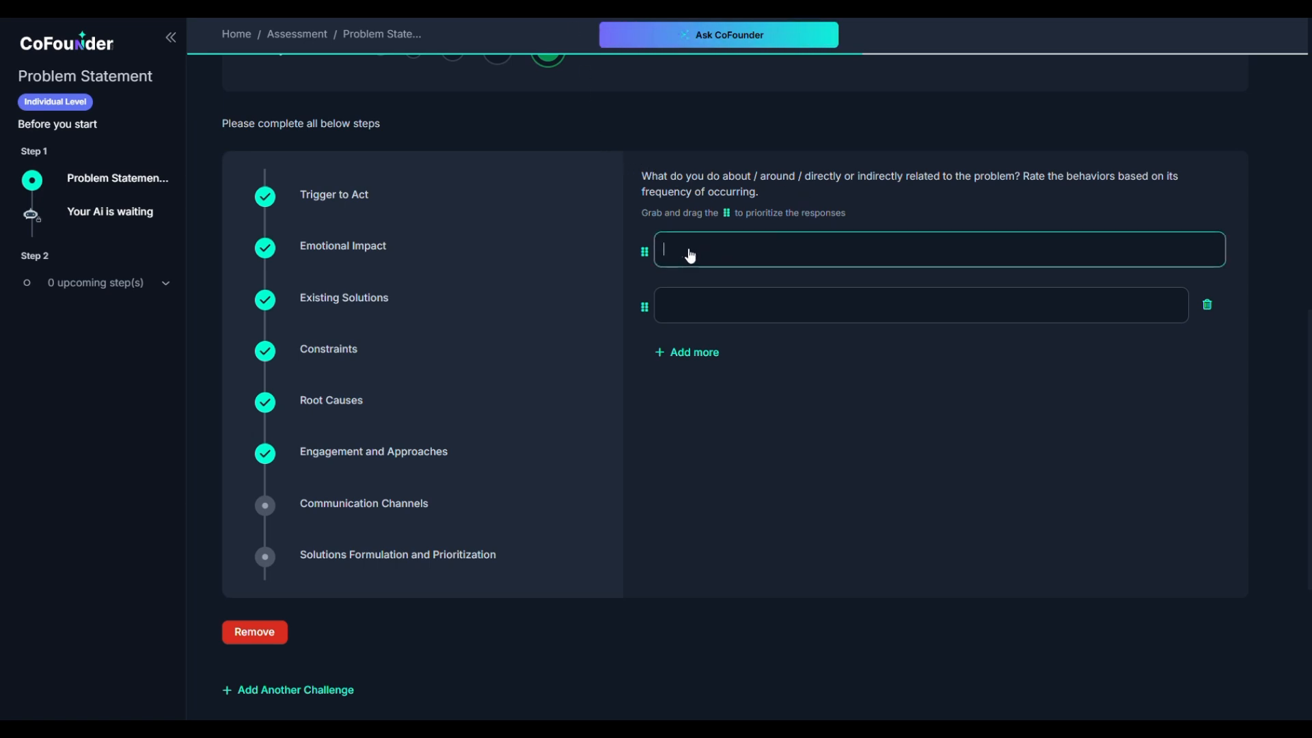
pyautogui.write('I manually pull campaign data into spreadsheets from CRM, ad platforms, and email tools.')
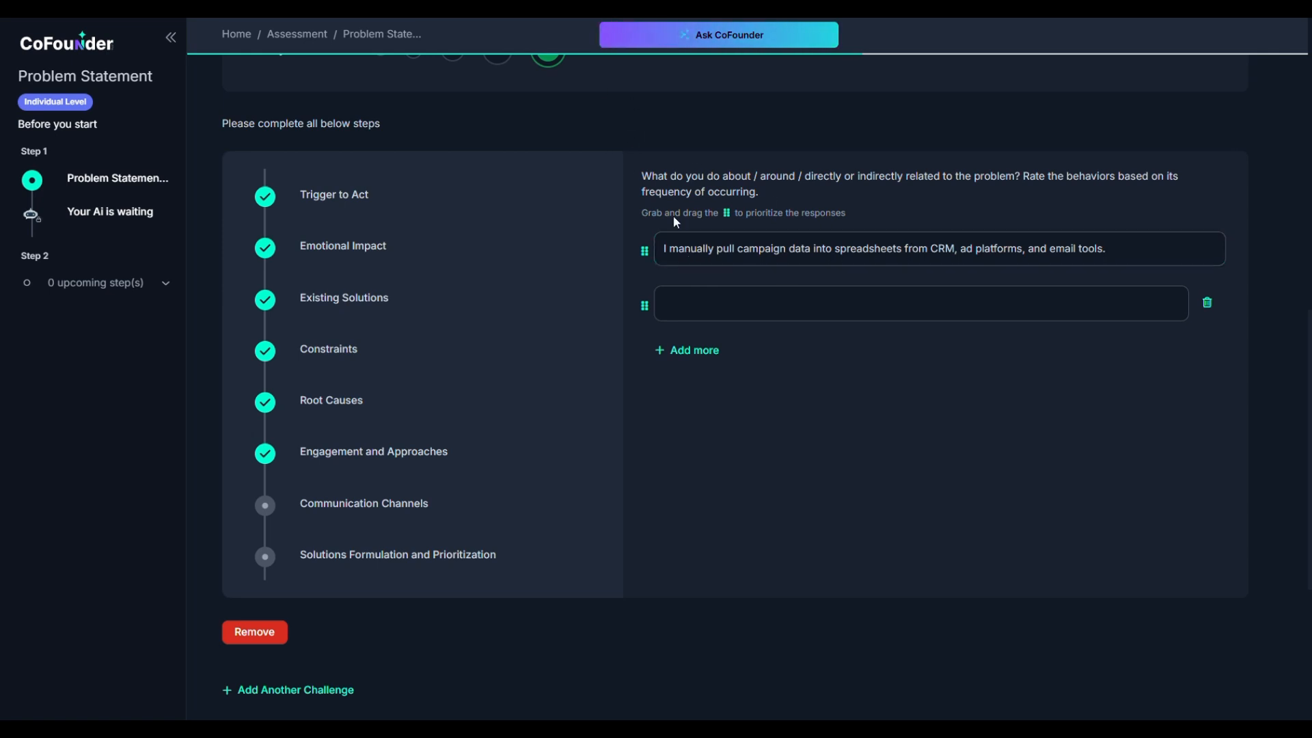
# Enter the second behavior as "I create custom slide decks before every executive meeting to explain performance.".
pyautogui.click(688, 309)
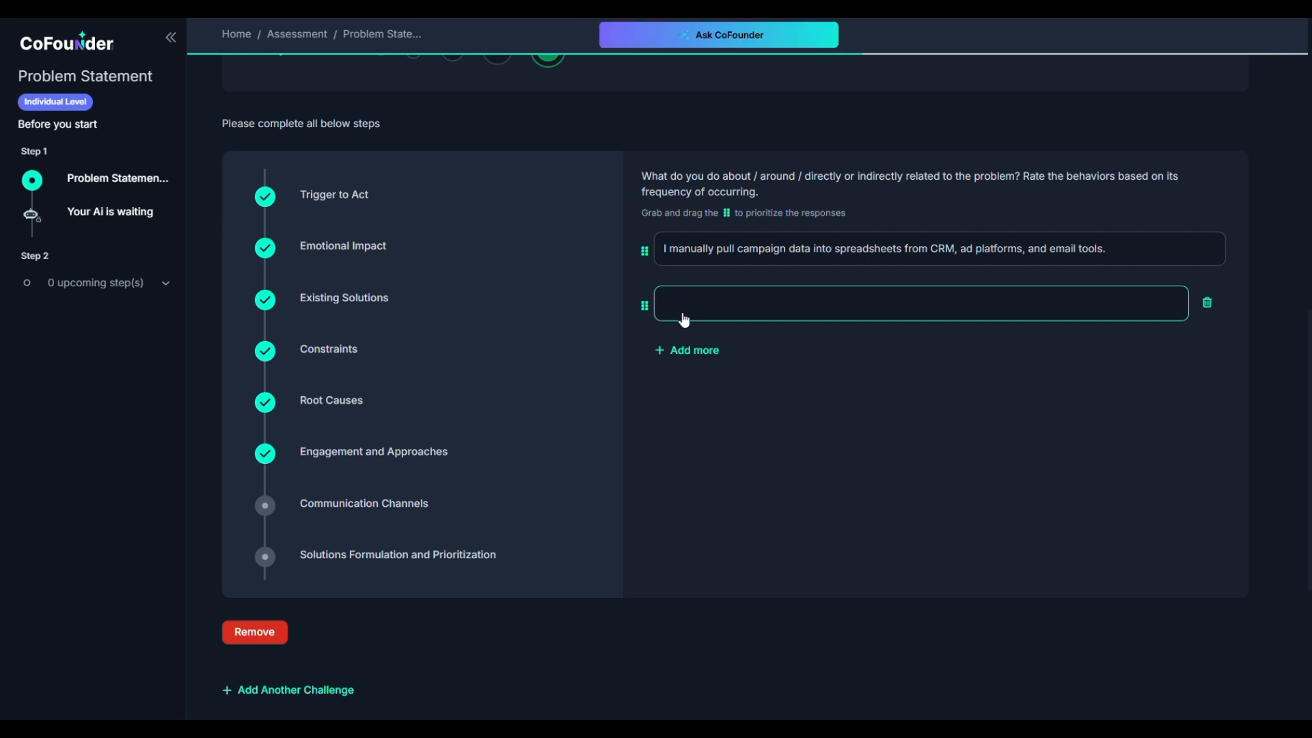
pyautogui.write('I create custom slide decks before every executive meeting to explain performance.')
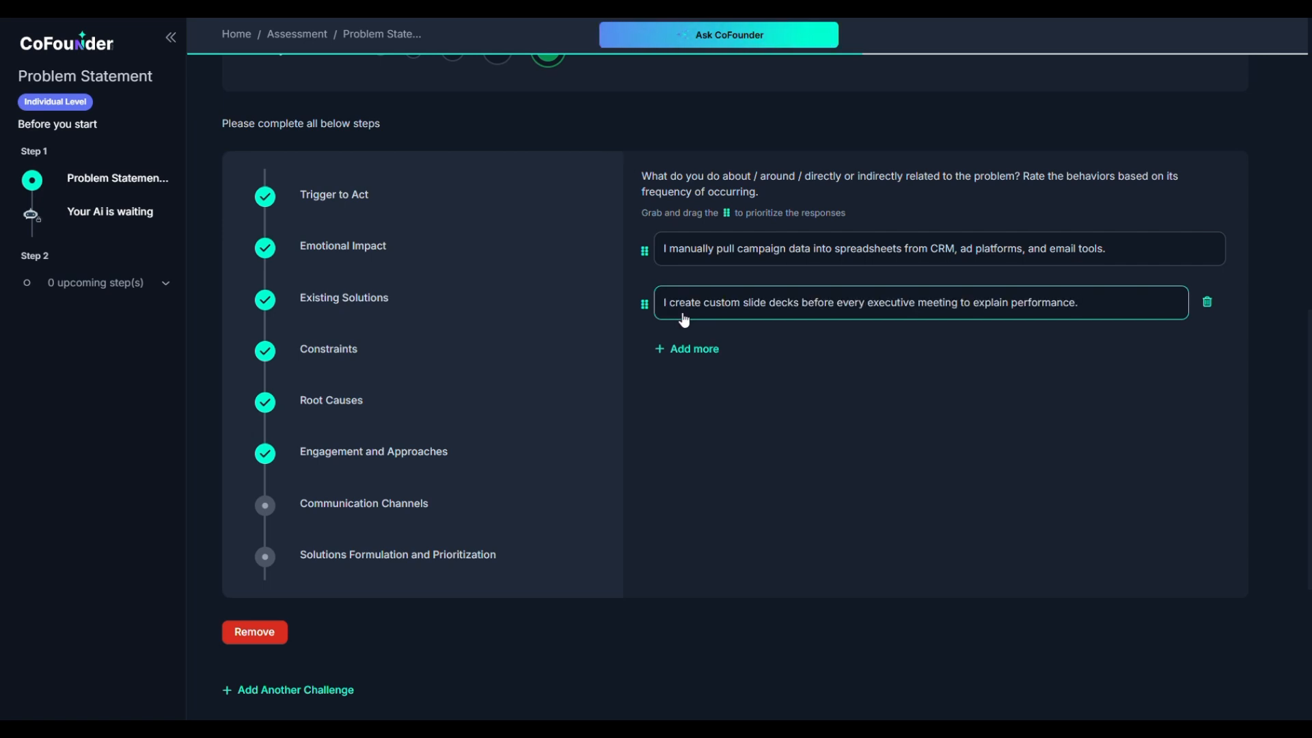
# Add a third behavior: "I chase other departments for updated numbers — especially Sales, since we need revenue linkage.".
pyautogui.click(698, 351)
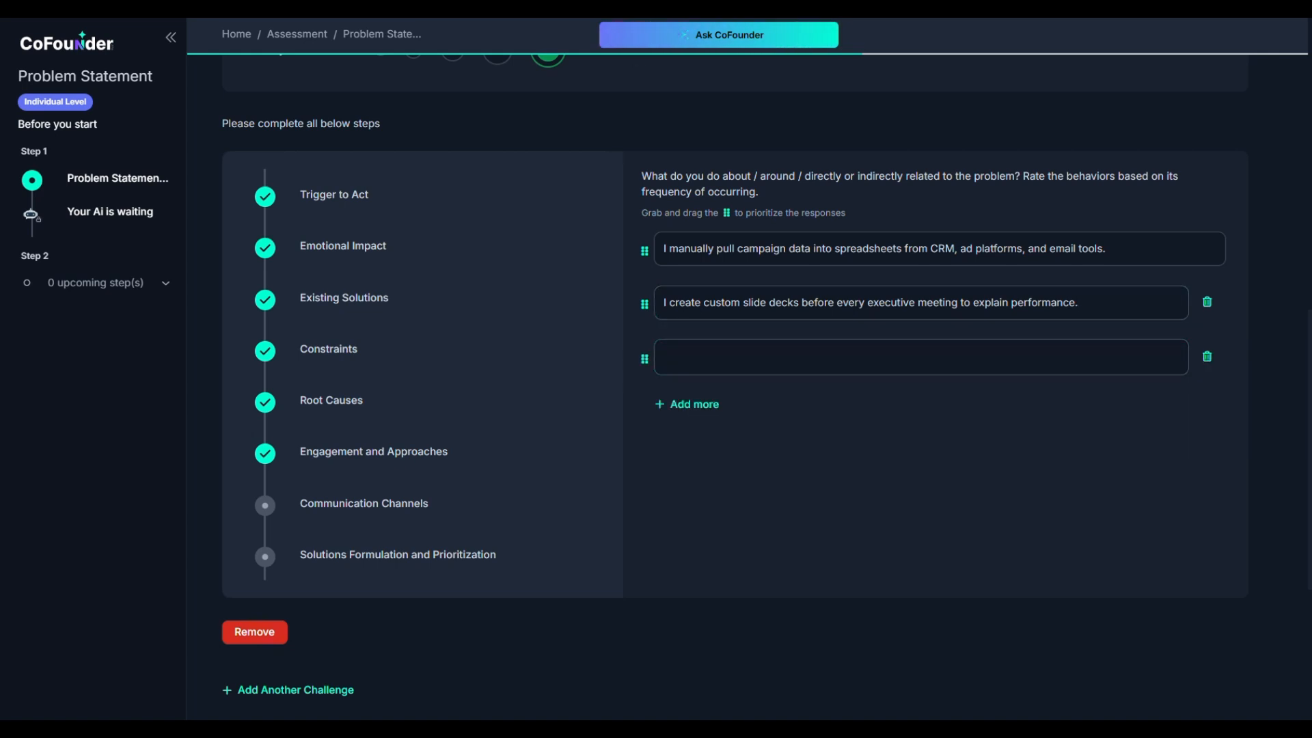
pyautogui.click(688, 363)
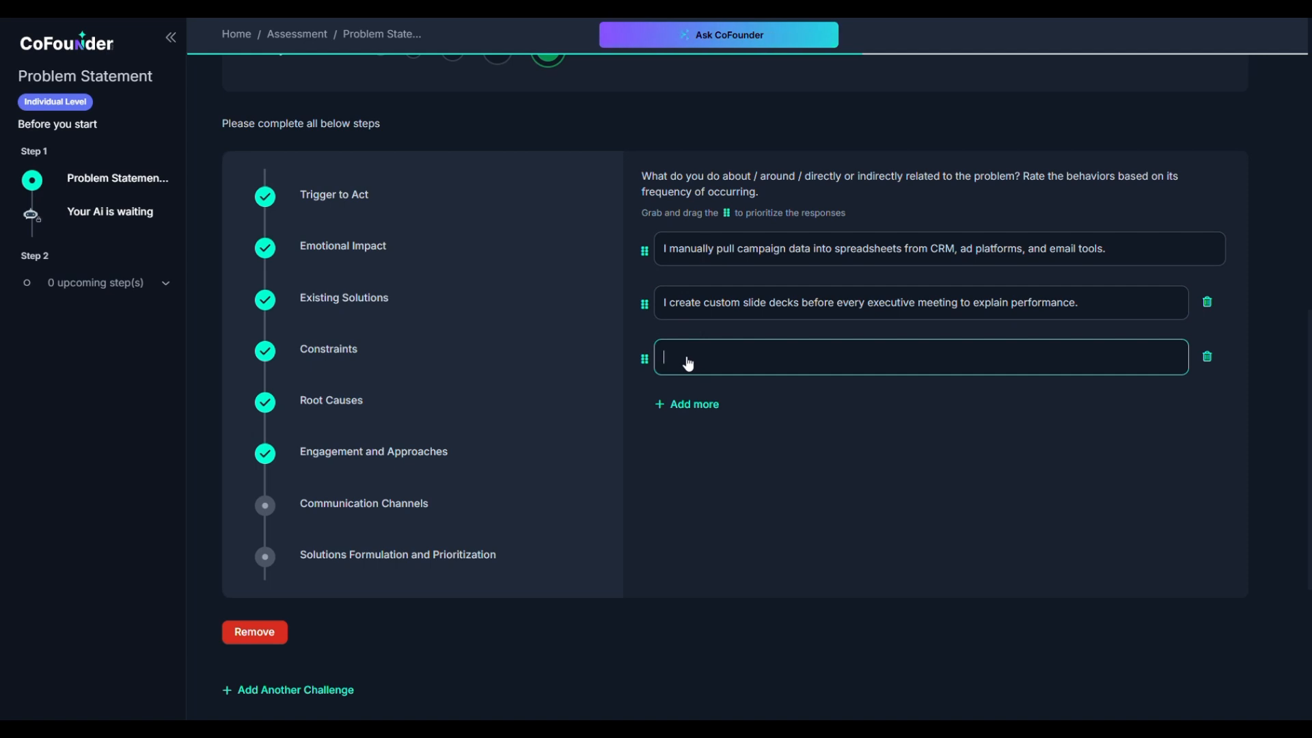
pyautogui.write('I chase other departments for updated numbers — especially Sales, since we need revenue linkage.')
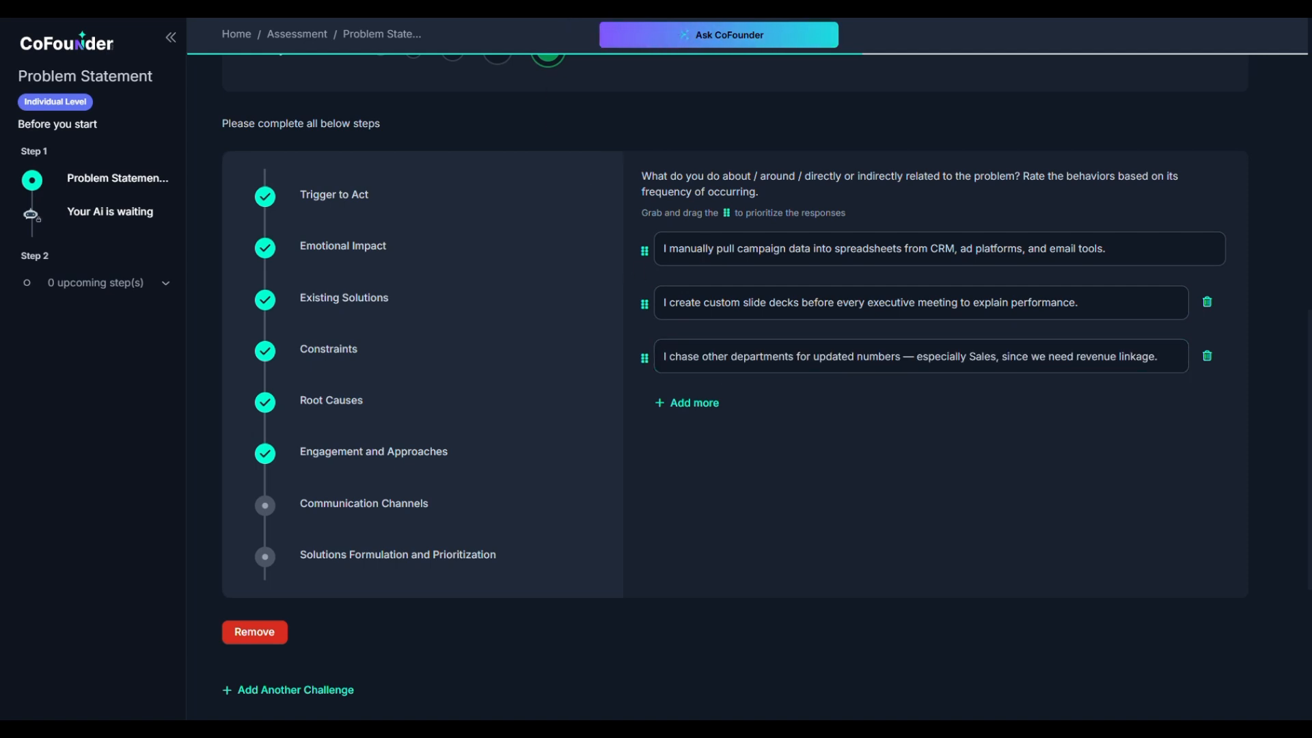
# Add a fourth behavior: "I rerun reports constantly because numbers keep changing across platforms.".
pyautogui.click(694, 405)
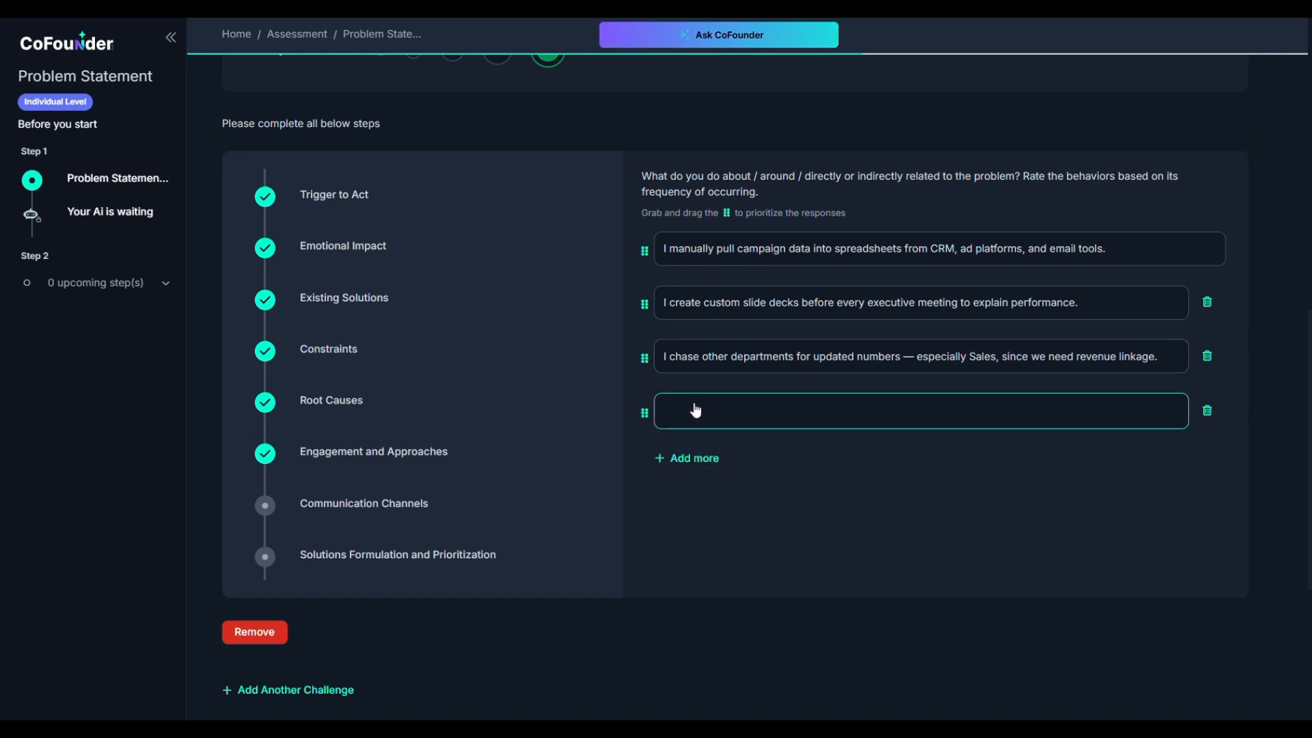
pyautogui.write('I rerun reports constantly because numbers keep changing across platforms.')
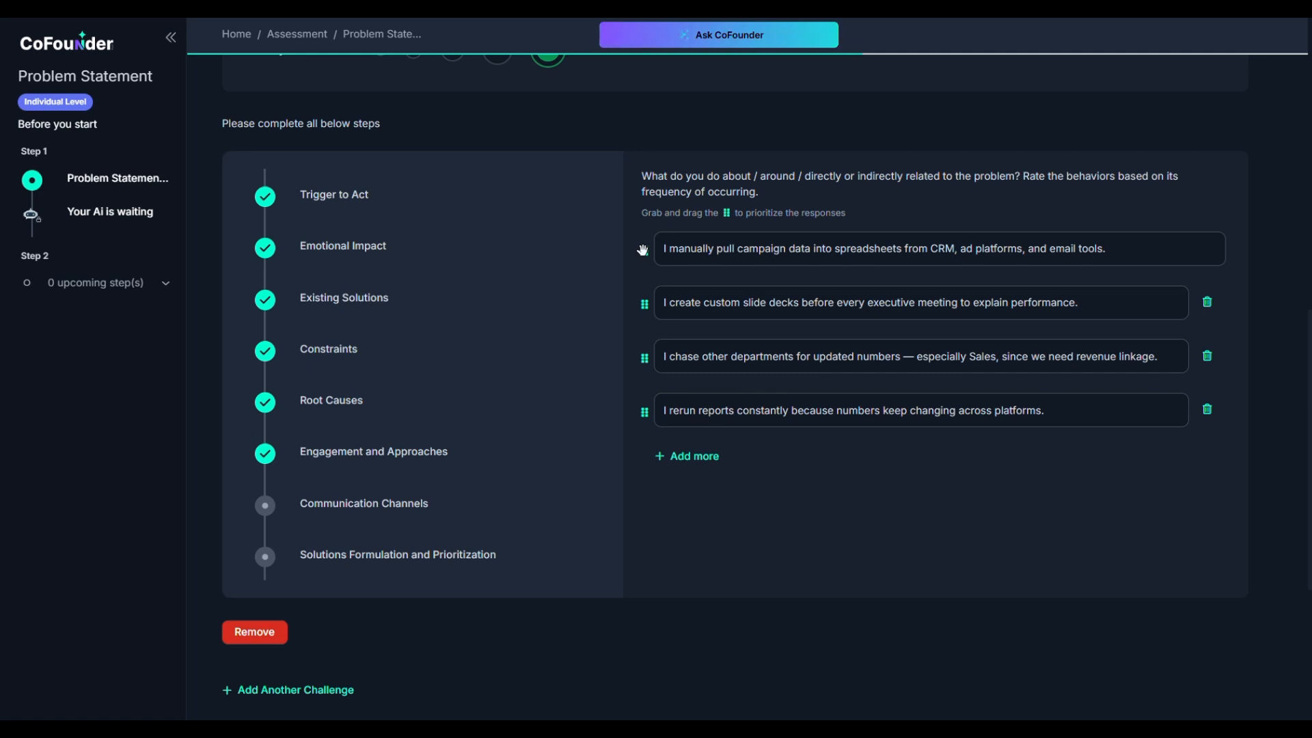
# Prioritize the behaviors in this order: manual data pulls, report reruns, custom slide decks, chasing other departments.
pyautogui.moveTo(644, 251)
pyautogui.mouseDown()
pyautogui.moveTo(646, 448)
pyautogui.moveTo(639, 250)
pyautogui.mouseUp()
pyautogui.moveTo(642, 410)
pyautogui.mouseDown()
pyautogui.moveTo(632, 301)
pyautogui.moveTo(645, 412)
pyautogui.mouseUp()
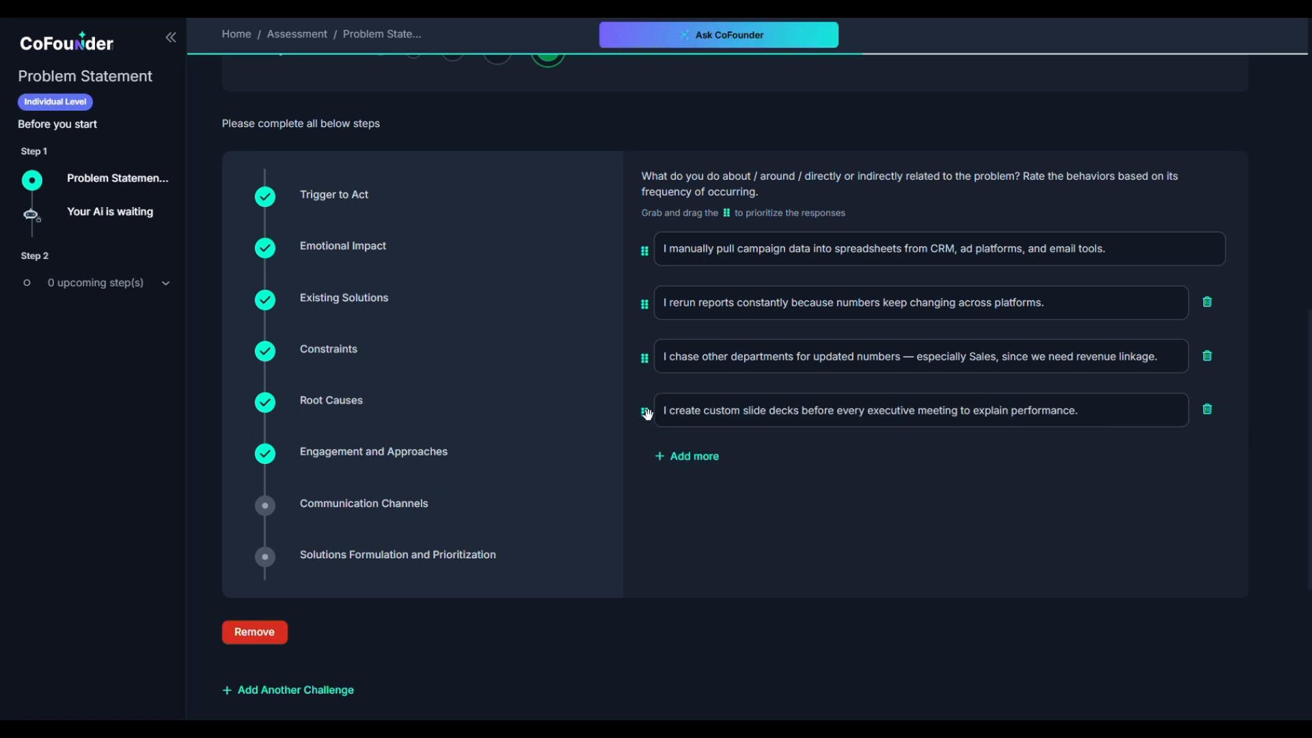
pyautogui.moveTo(638, 359); pyautogui.dragTo(642, 356)
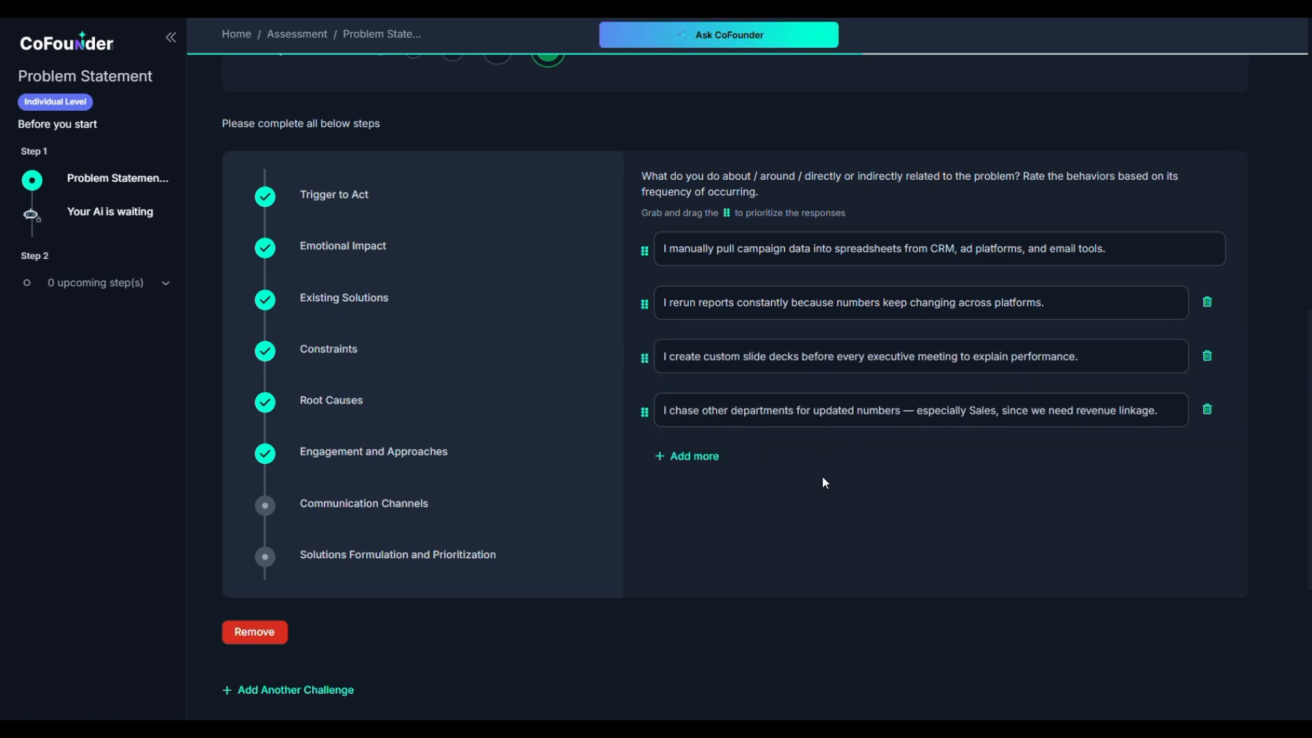
# Describe the communication channels as Teams group chats and private threads, SharePoint and OneDrive links for shared files, and Outlook email chains for escalations.
pyautogui.click(415, 511)
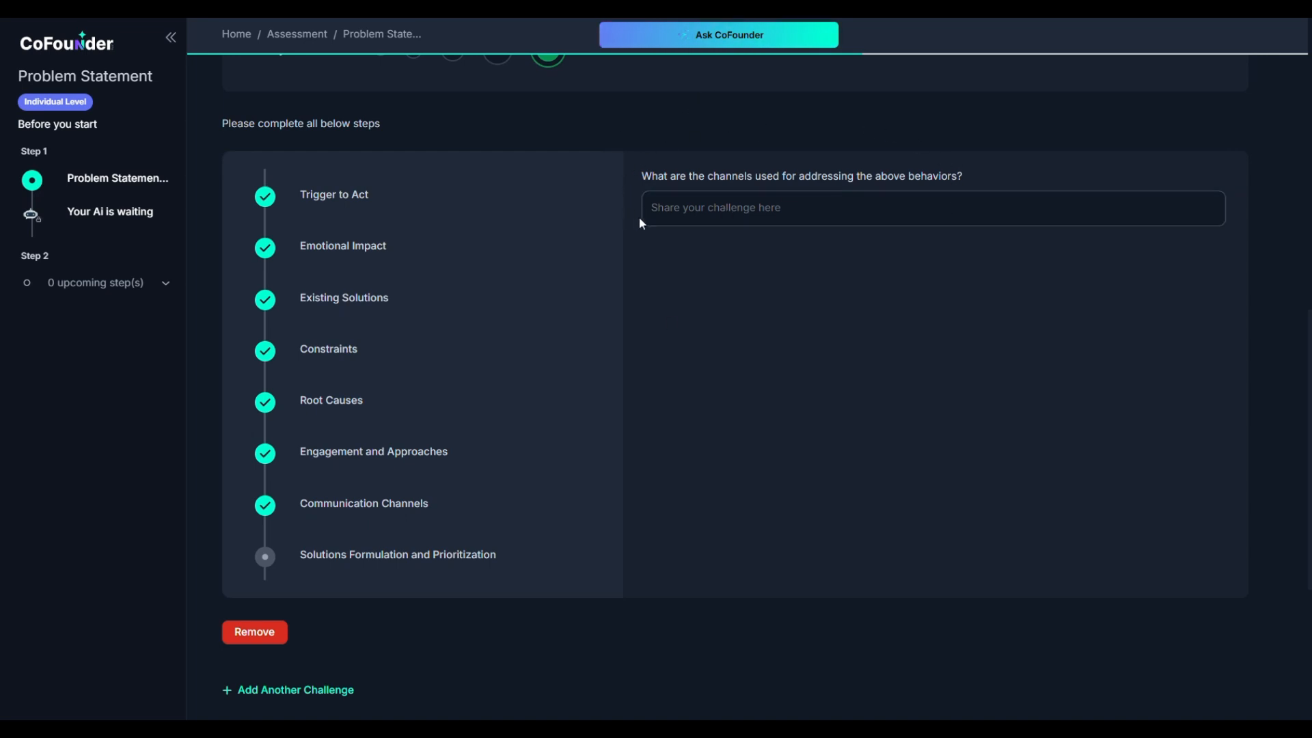
pyautogui.click(669, 218)
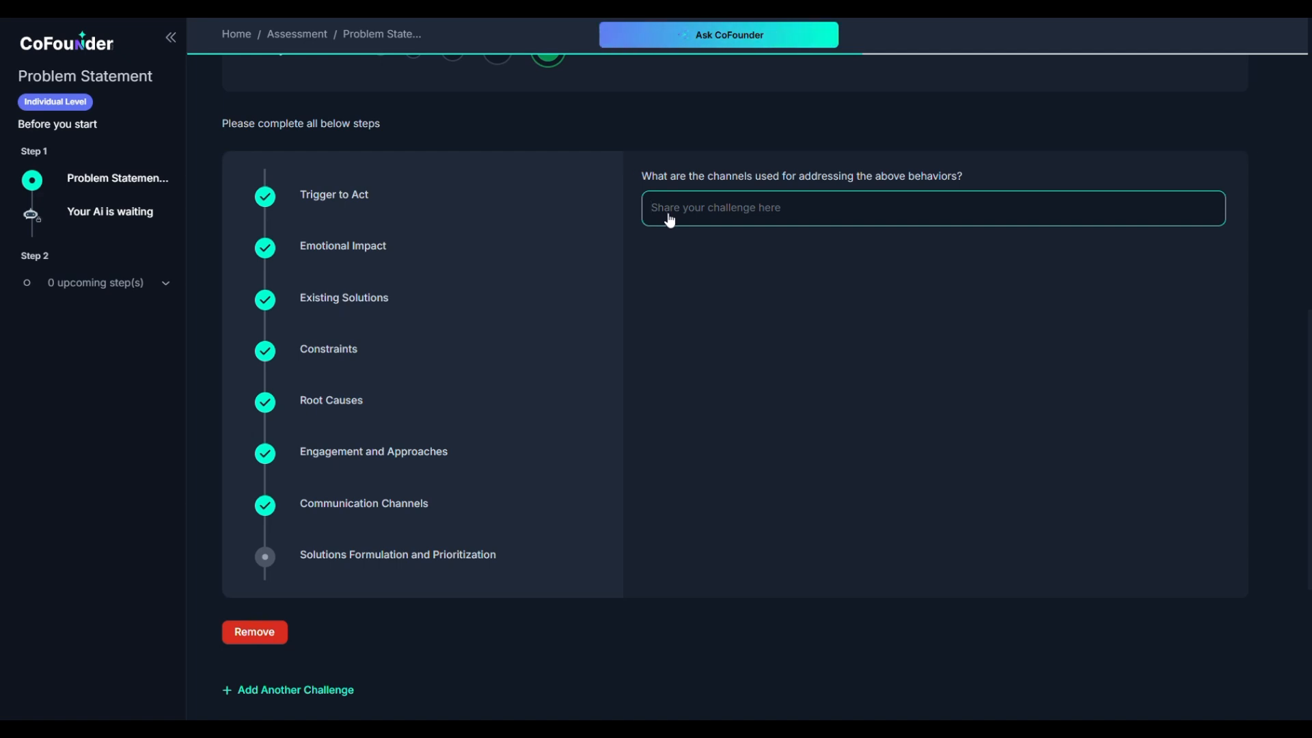
pyautogui.write('Microsoft Teams group chats with Sales, Marketing Ops, and BI/Data. Private Teams threads for urgent or ad hoc reporting needs. SharePoint folders and OneDrive links for shared files and campaign metrics. Outlook email chains when conversations escalate or context is lost.')
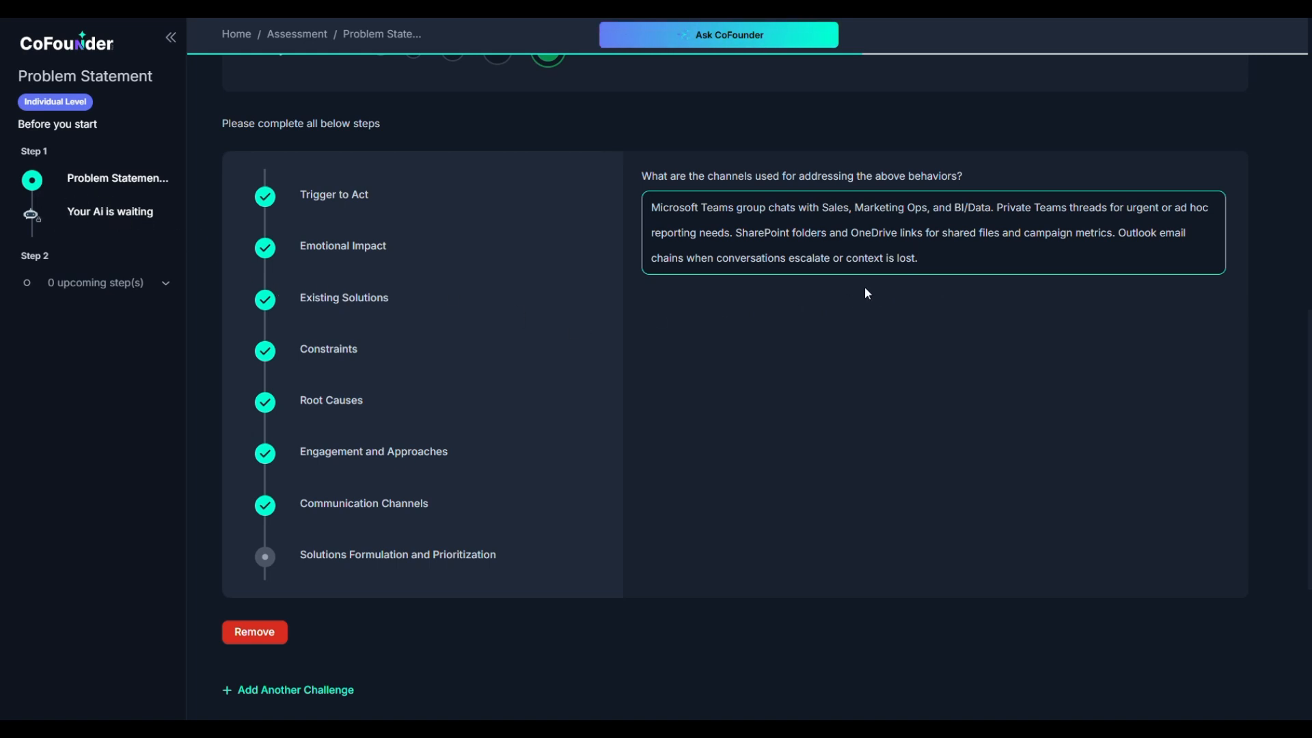
pyautogui.click(795, 407)
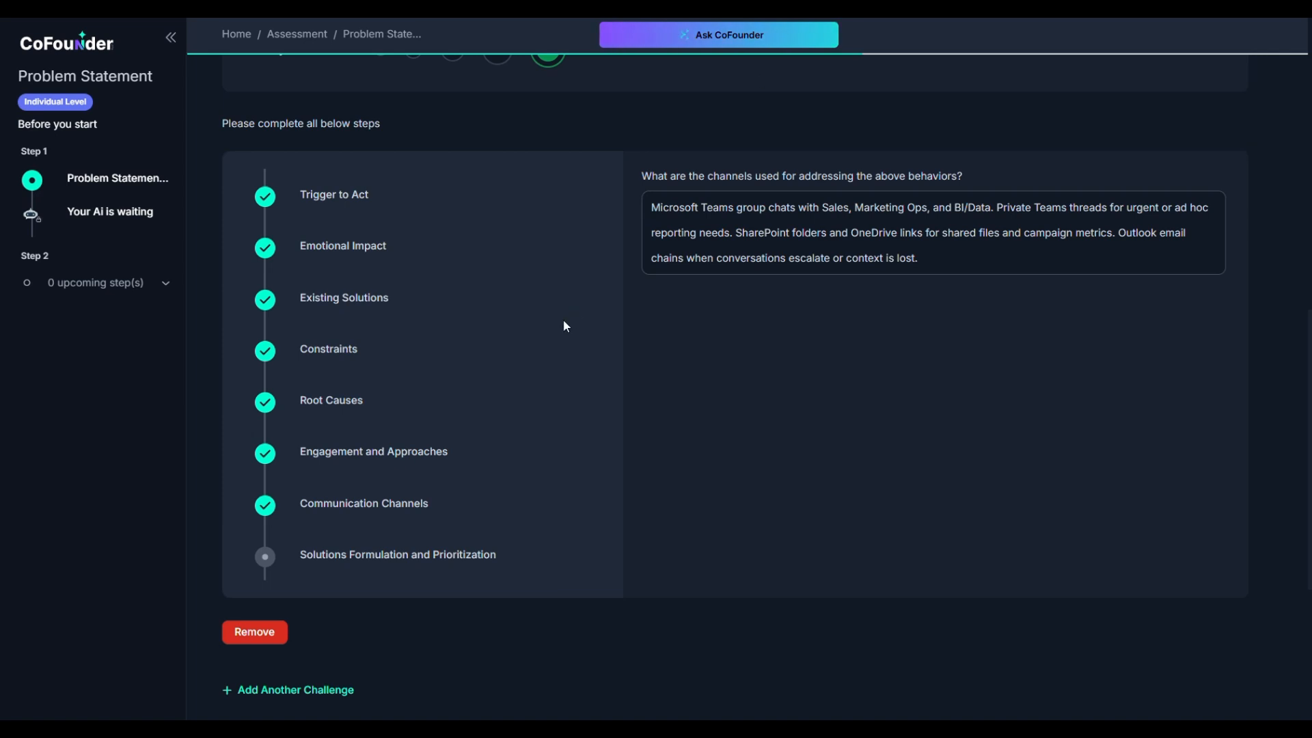
# Enter the first solution: "Deploy a centralized campaign reporting dashboard in Power BI to aggregate performance data from LinkedIn, Google Ads, and CRM into a unified, real-time view.".
pyautogui.click(381, 559)
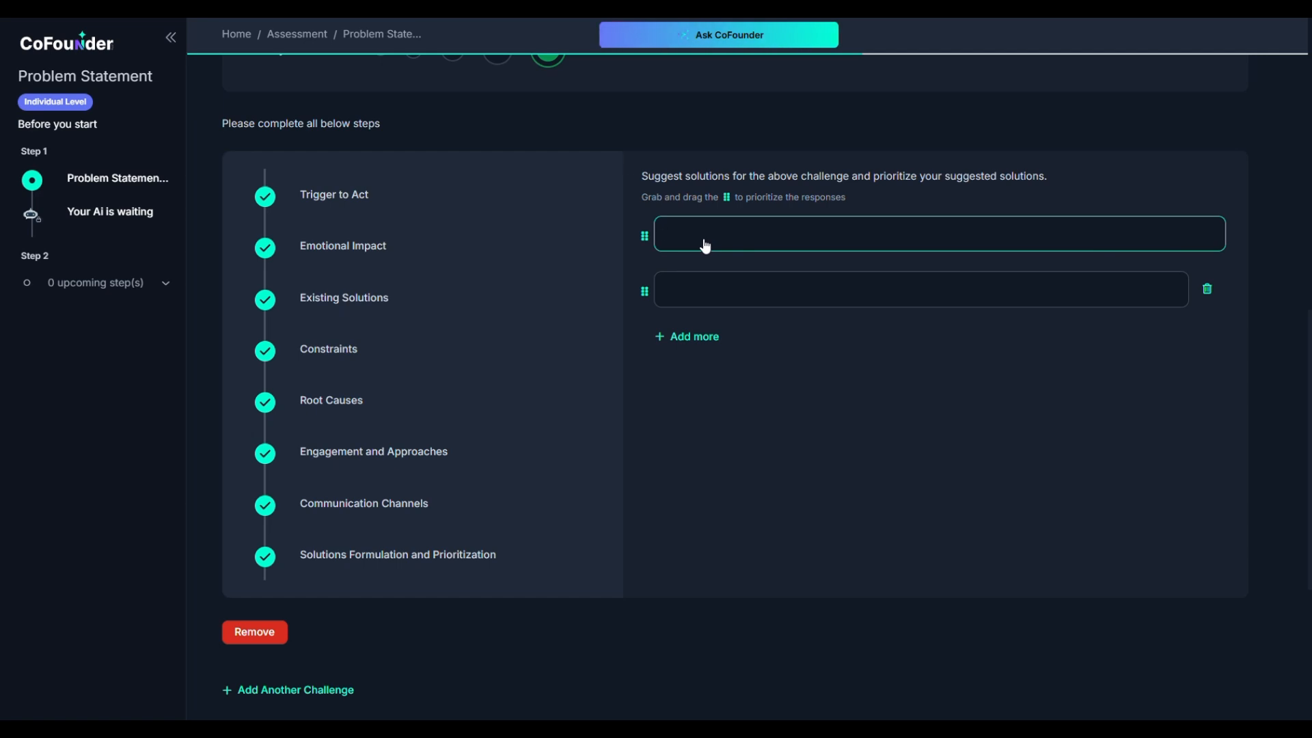
pyautogui.write('Deploy a centralized campaign reporting dashboard in Power BI to aggregate performance data from LinkedIn, Google Ads, and CRM into a unified, real-time view.')
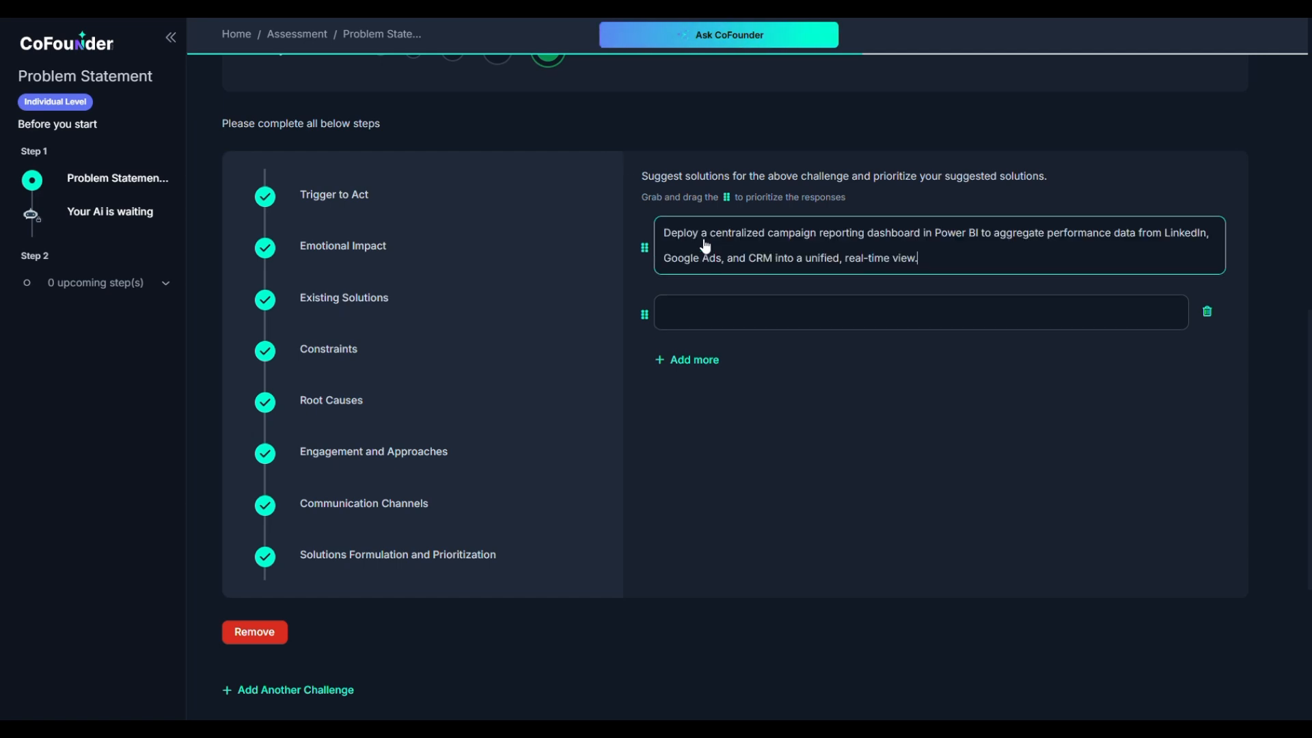
# Enter the second solution: "Automate campaign attribution modeling using Microsoft Fabric & Azure ML to reduce manual tagging, link campaigns to revenue, and surface predictive insights.".
pyautogui.click(701, 320)
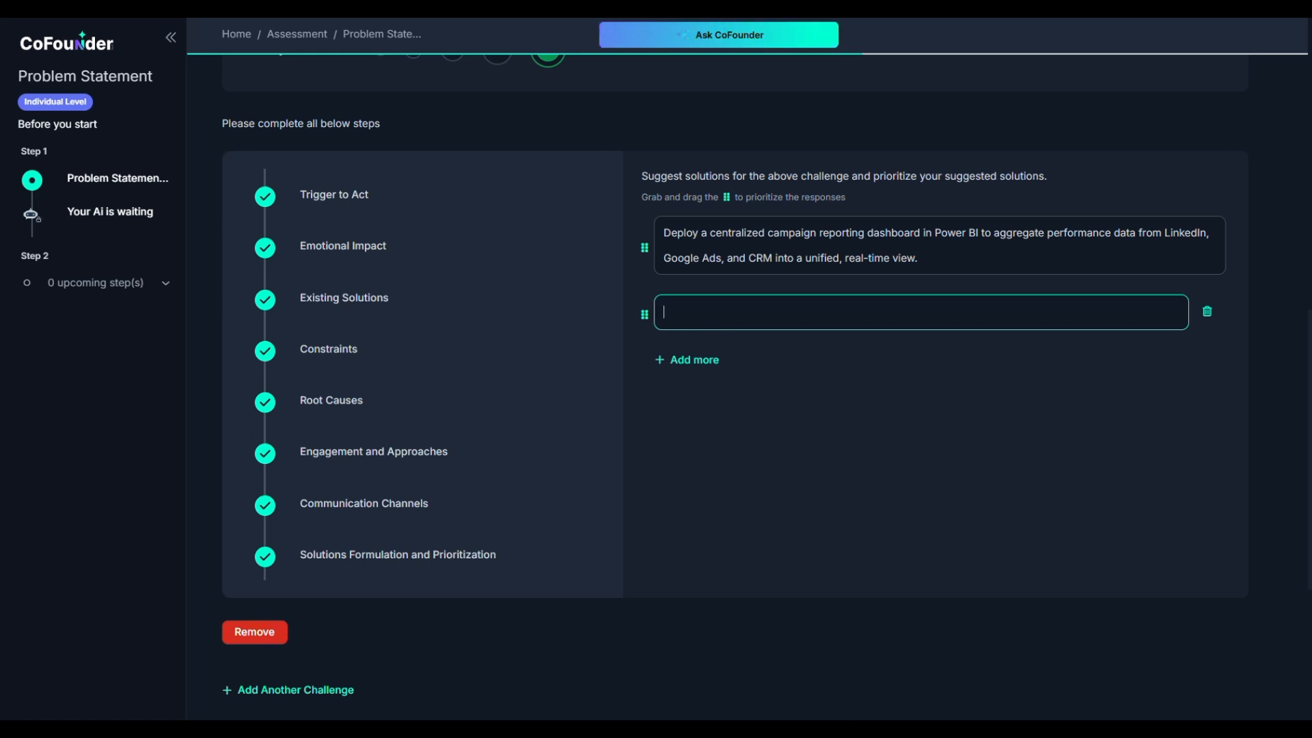
pyautogui.write('Automate campaign attribution modeling using Microsoft Fabric & Azure ML to reduce manual tagging, link campaigns to revenue, and surface predictive insights.')
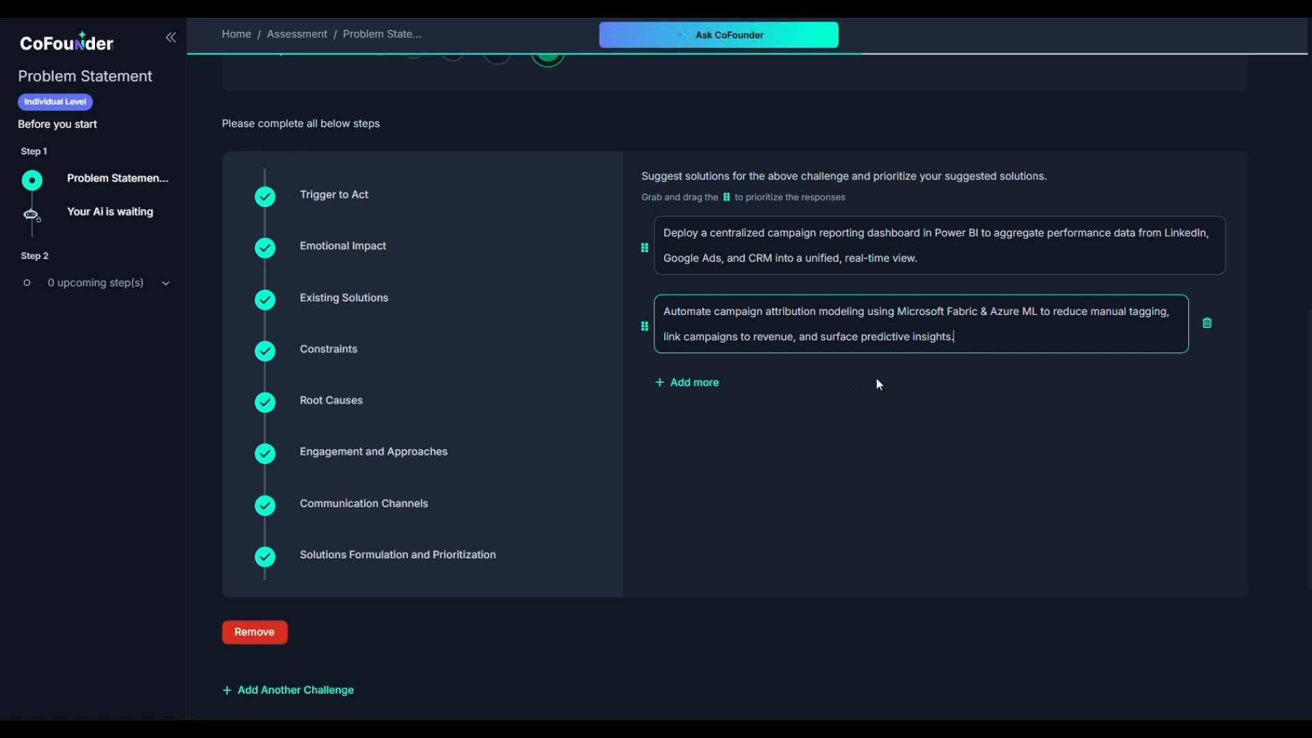
# Add a third solution: "Create a cross-functional workflow in Microsoft Teams - A dedicated reporting channel where Sales and Marketing can align weekly and flag discrepancies faster.".
pyautogui.click(690, 385)
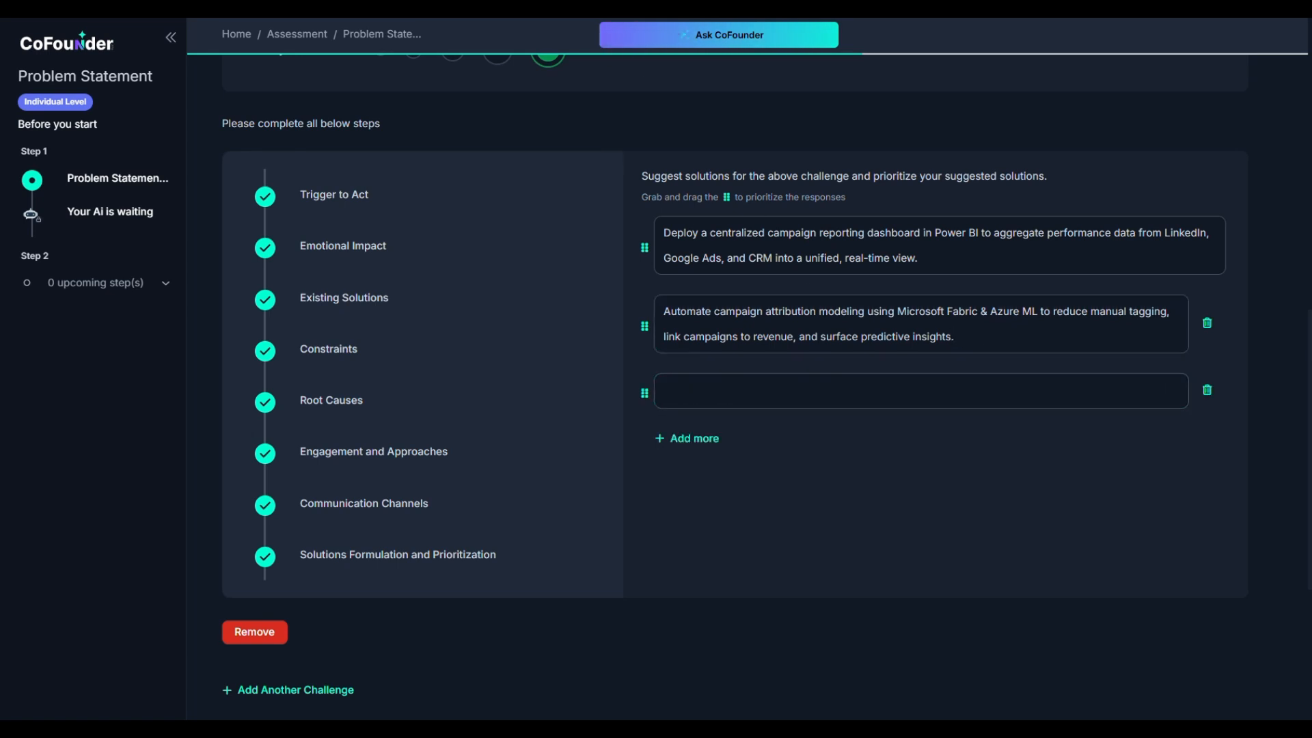
pyautogui.click(687, 404)
pyautogui.write('Create a cross-functional workflow in Microsoft Teams - A dedicated reporting channel where Sales and Marketing can align weekly and flag discrepancies faster.')
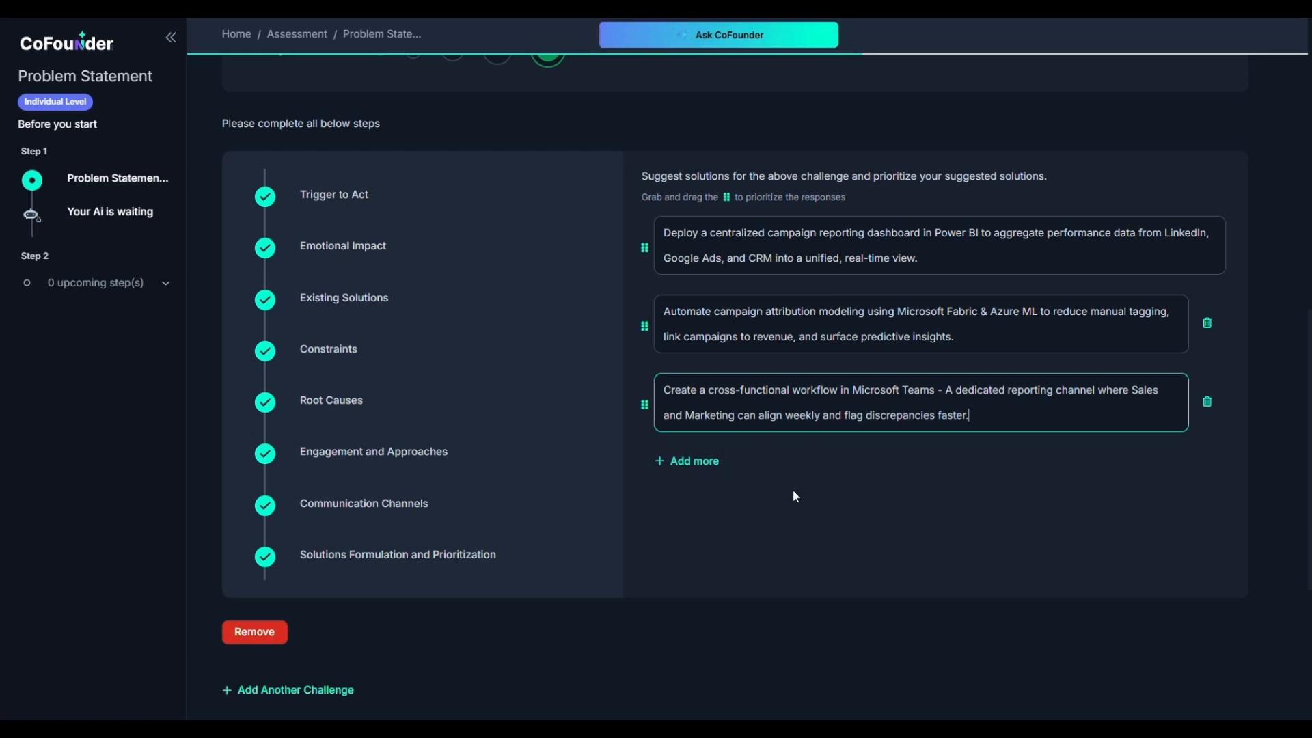
pyautogui.click(800, 466)
# Try different priority orders for the solutions, ending with the Power BI dashboard first, attribution automation second and the Teams workflow third.
pyautogui.moveTo(649, 276); pyautogui.dragTo(648, 396)
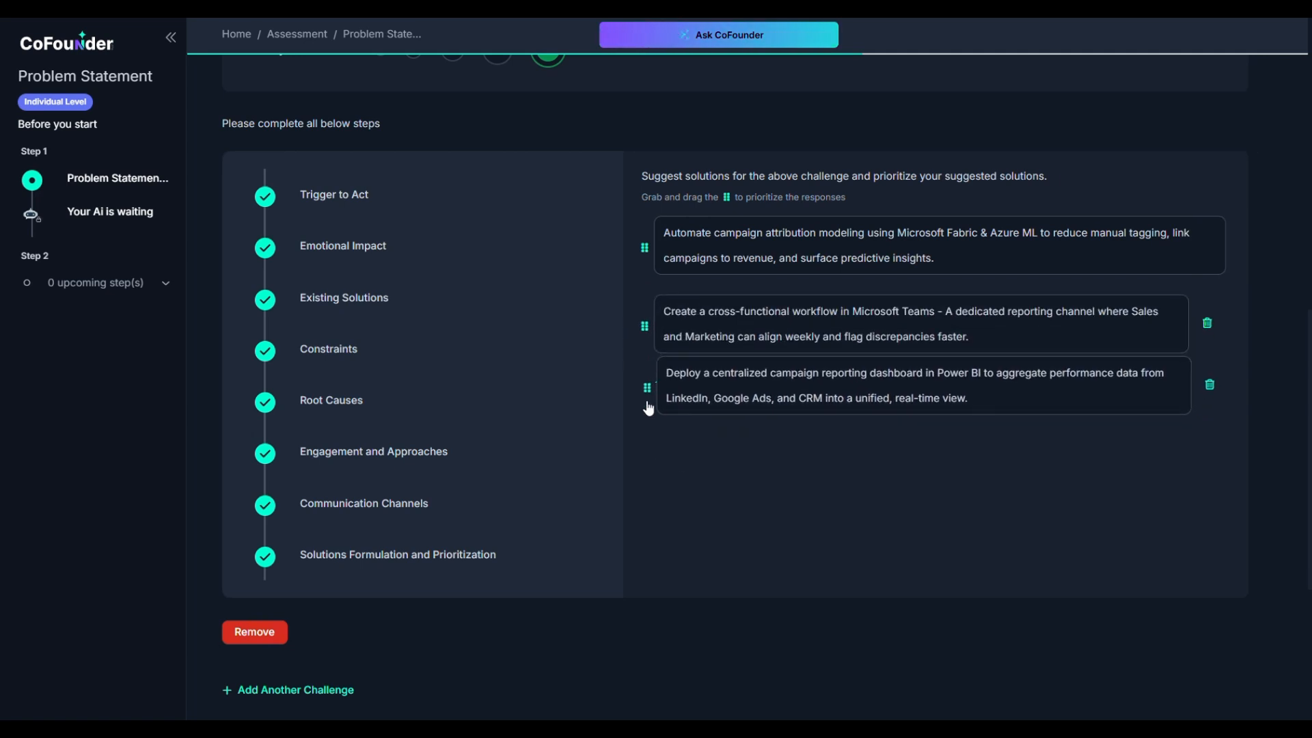
pyautogui.moveTo(643, 327); pyautogui.dragTo(623, 240)
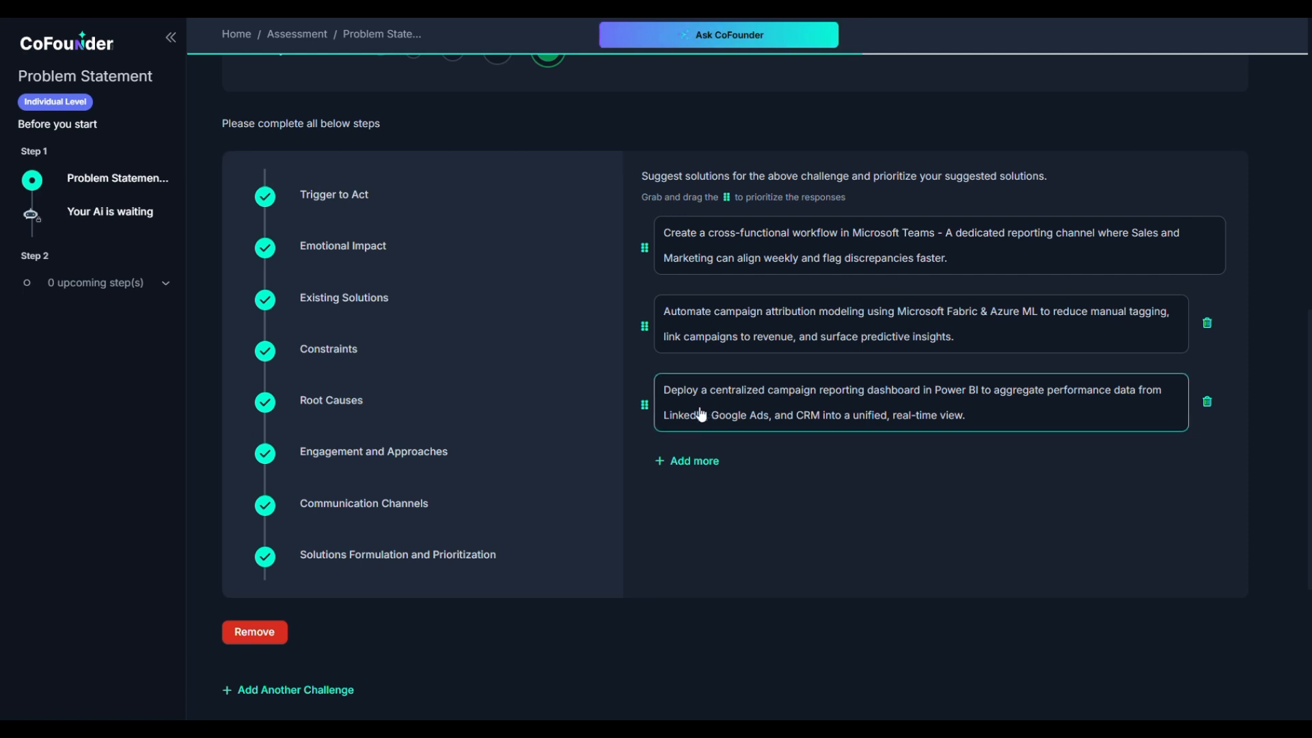
pyautogui.moveTo(642, 397); pyautogui.dragTo(617, 251)
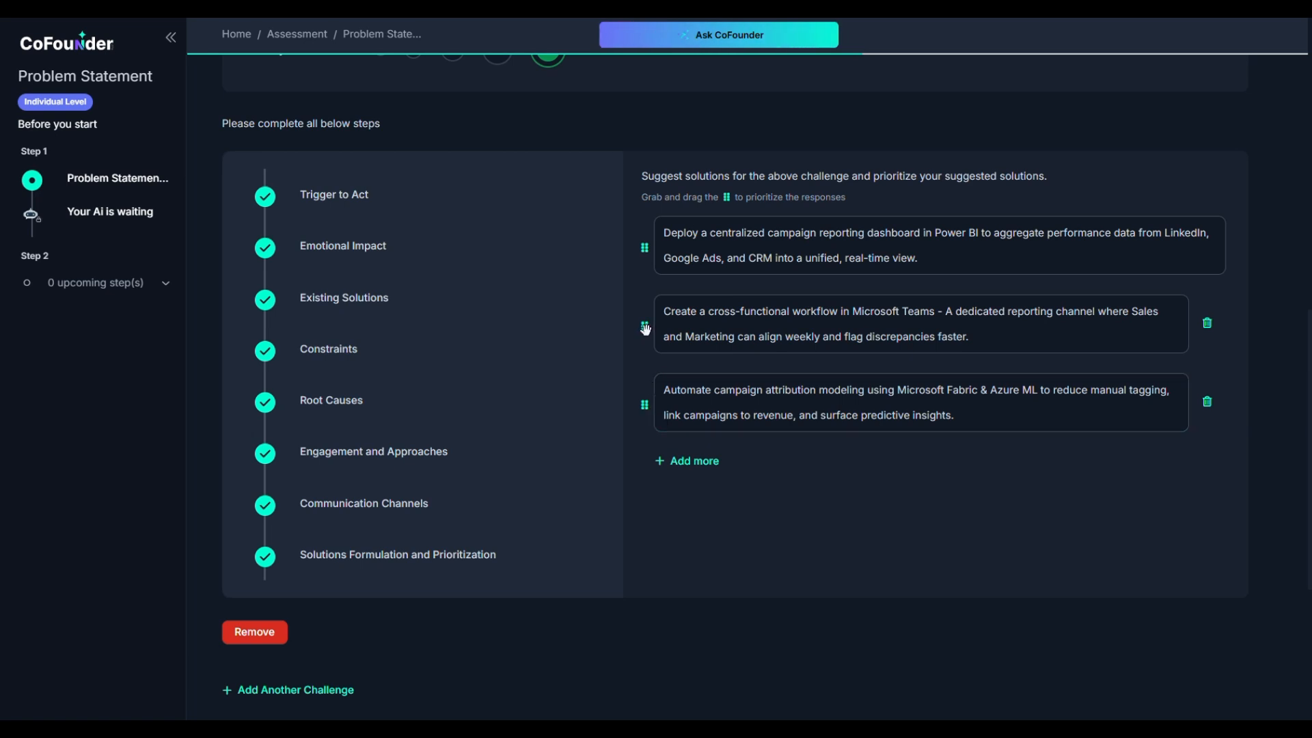
pyautogui.moveTo(645, 333); pyautogui.dragTo(652, 403)
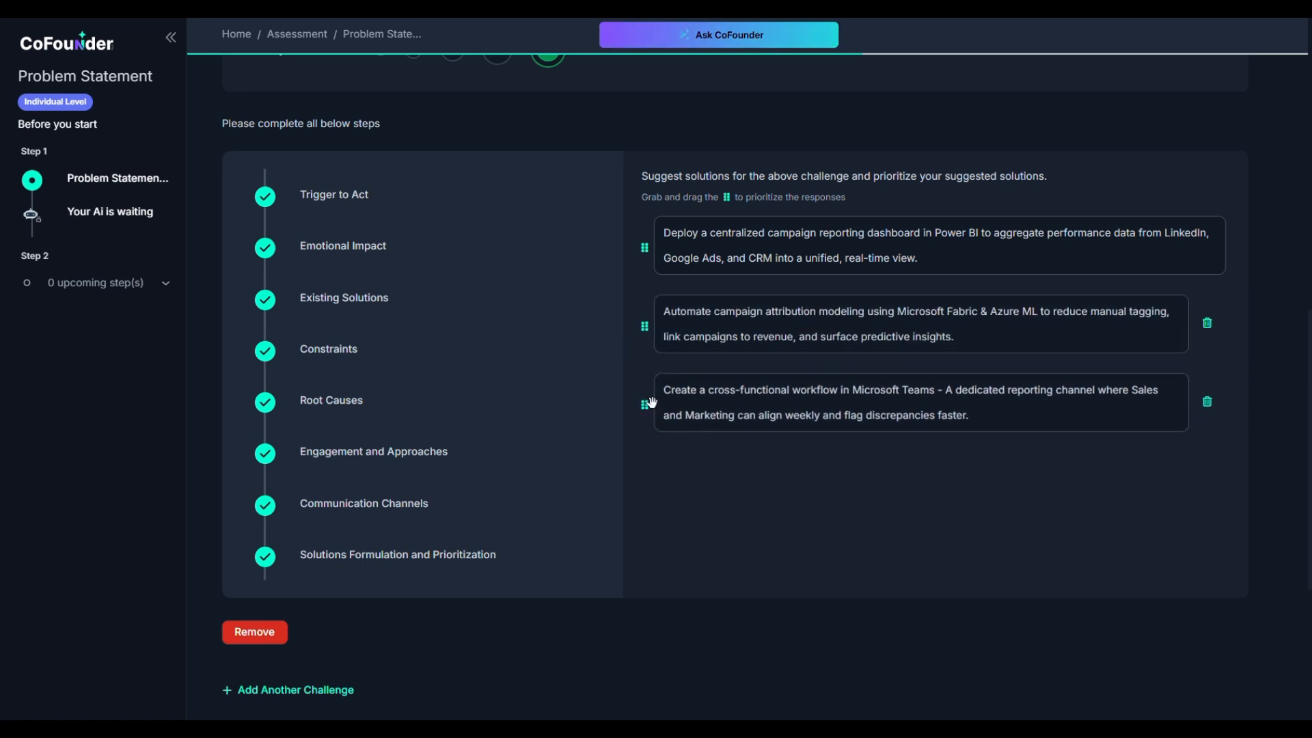
# Review the role description, the challenge statement and its frequency and severity ratings on the Problem Statement Ideation page.
pyautogui.scroll(-1, 788, 379)
pyautogui.scroll(8, 788, 380)
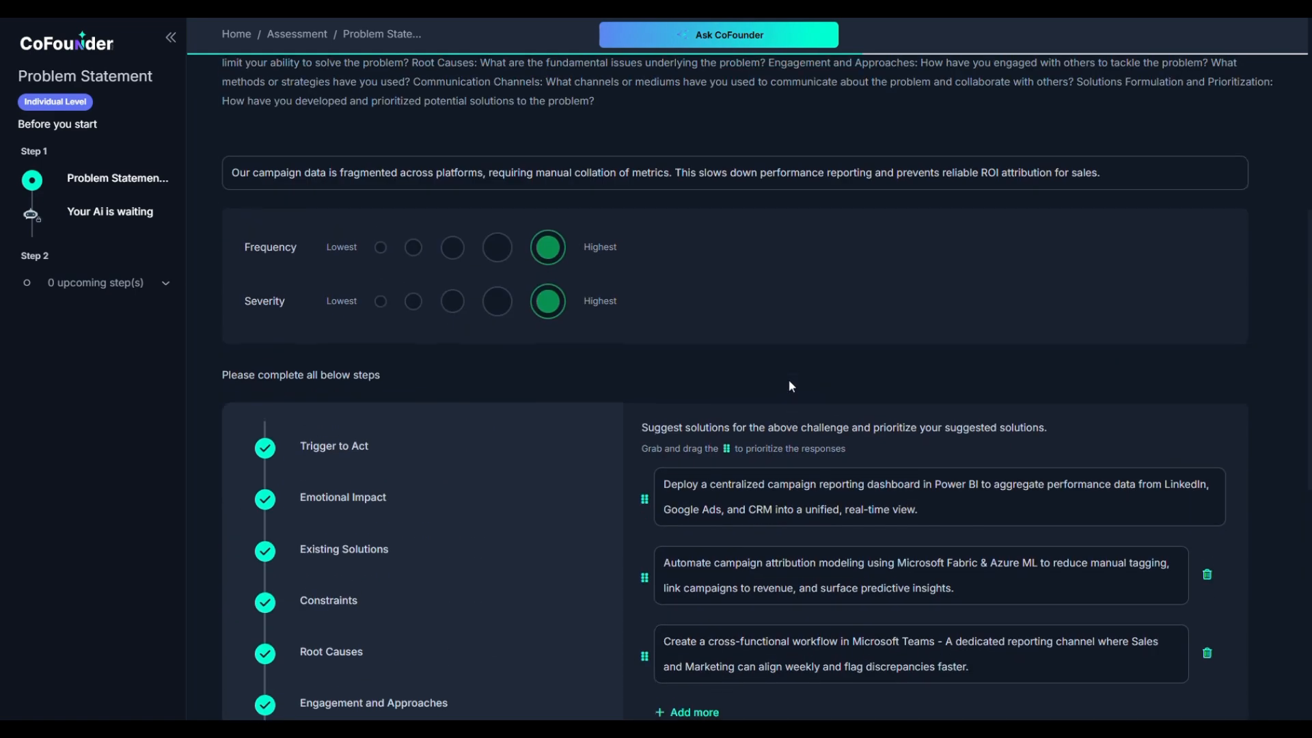
pyautogui.scroll(2, 789, 380)
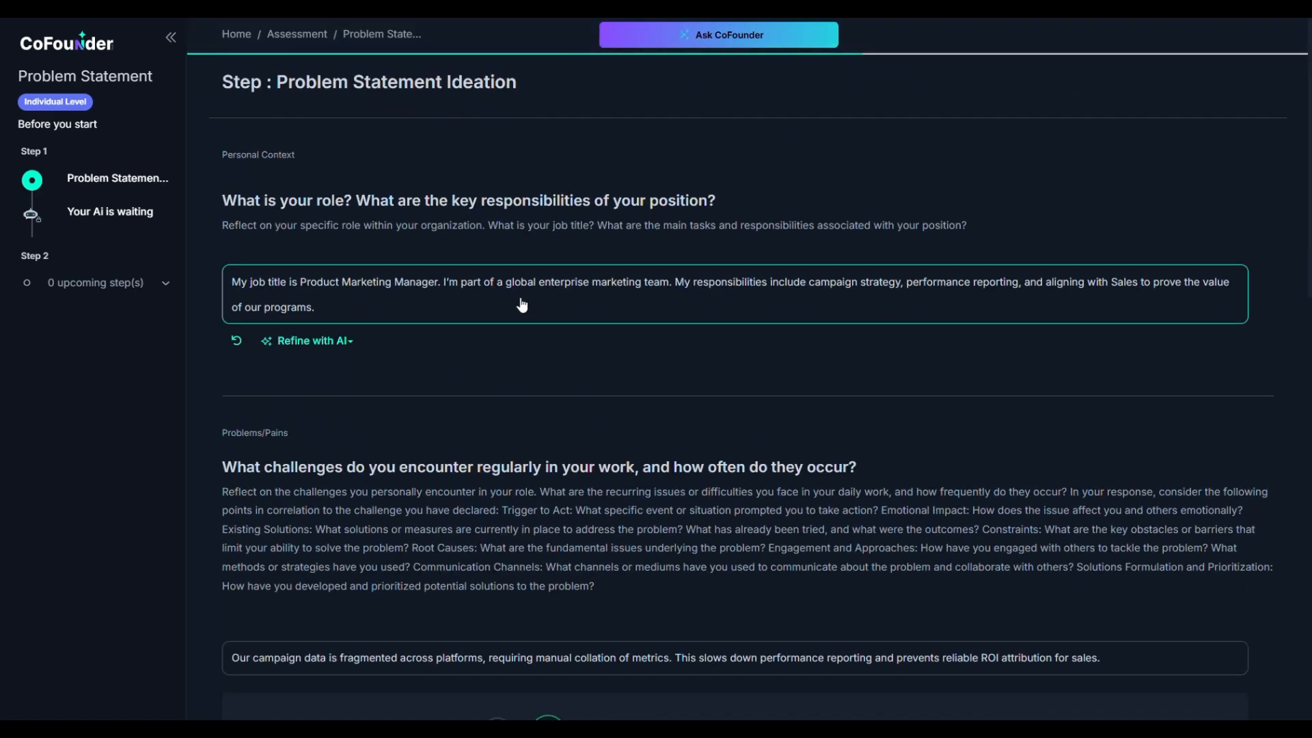
pyautogui.scroll(-2, 539, 396)
pyautogui.scroll(-1, 539, 391)
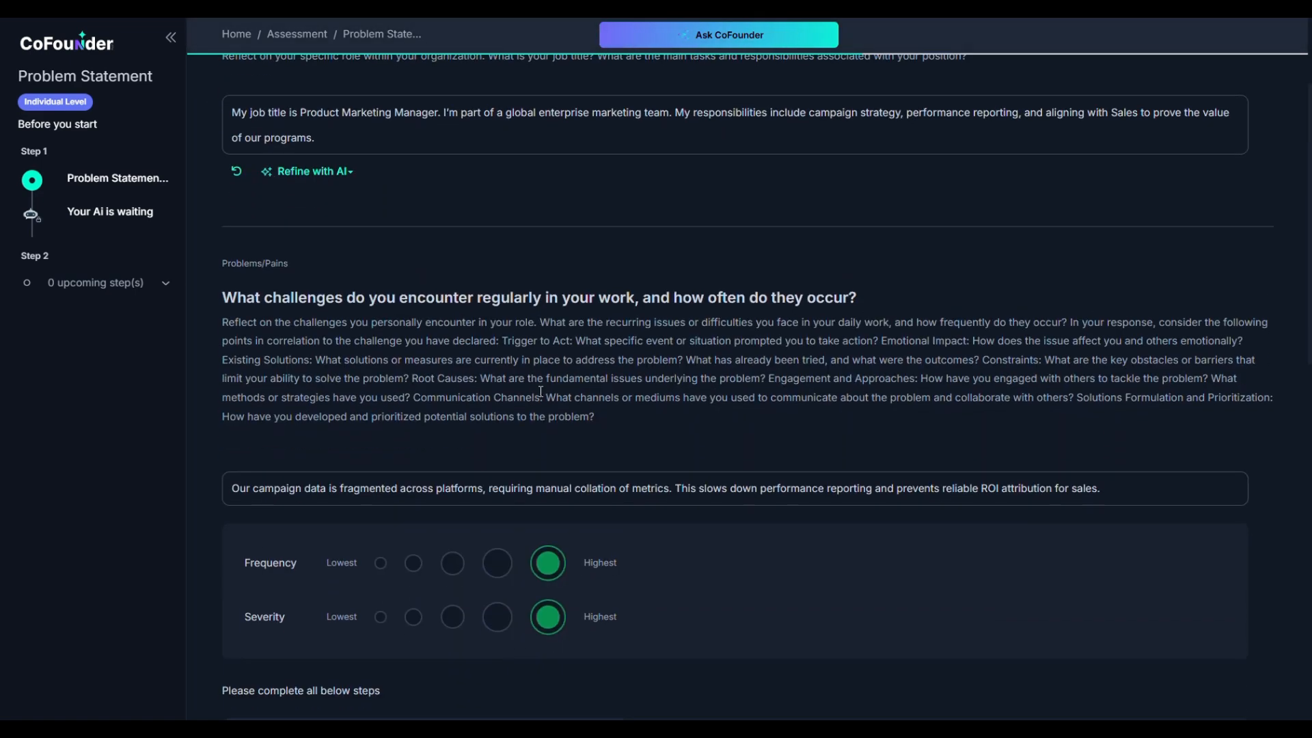
pyautogui.scroll(-2, 574, 414)
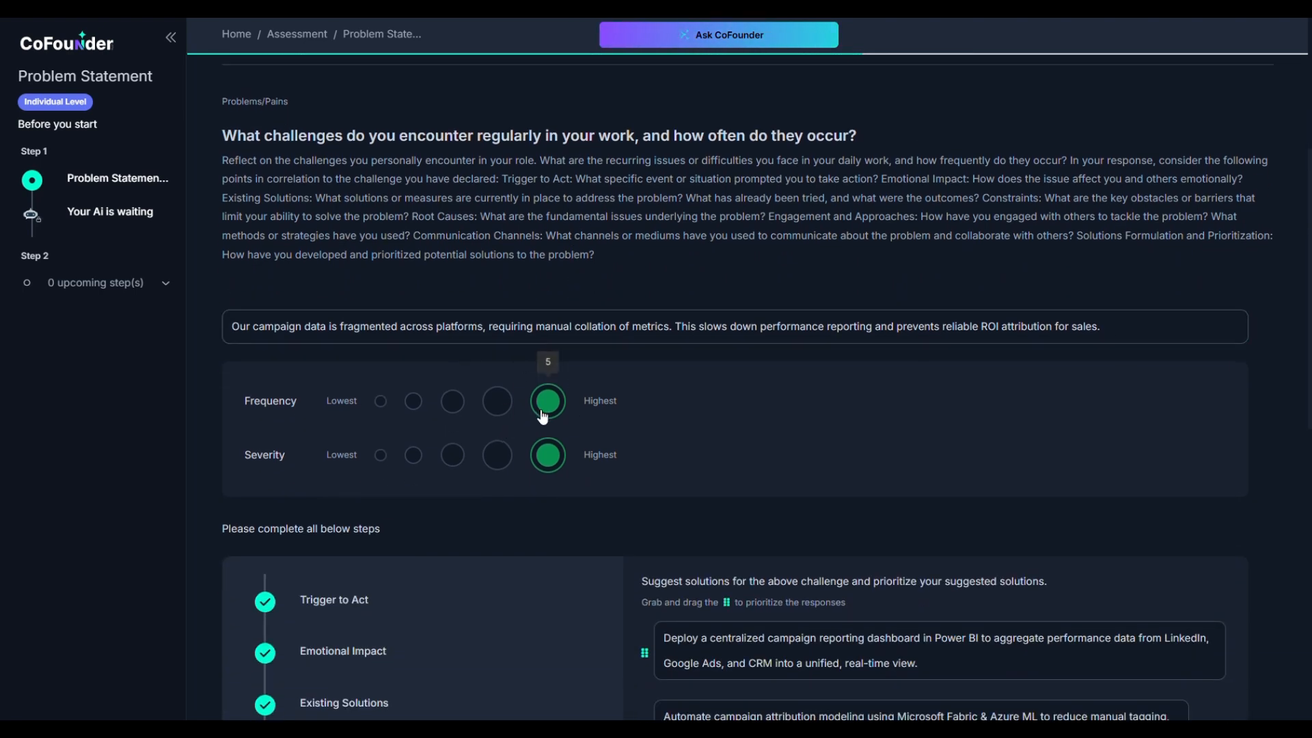
# Review the first challenge's answers in each section, from Trigger to Act through Solutions Formulation and Prioritization.
pyautogui.scroll(-5, 546, 543)
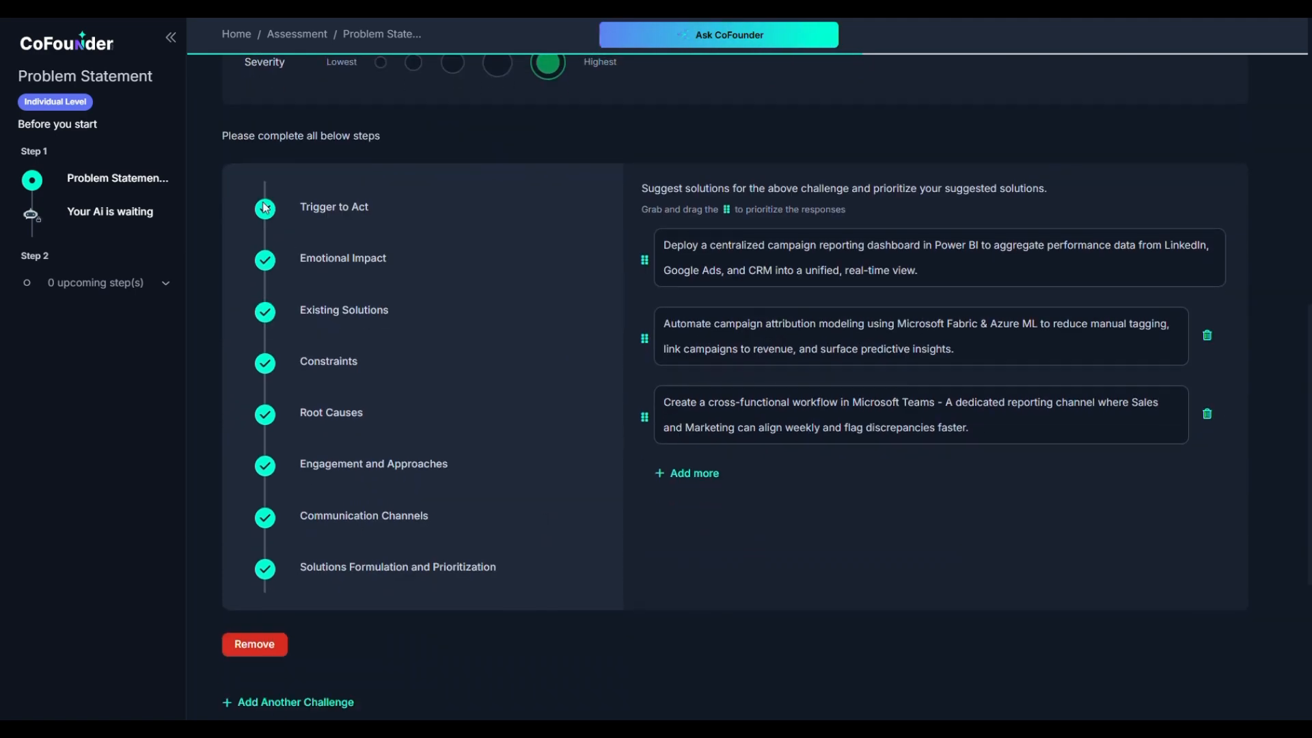
pyautogui.click(266, 212)
pyautogui.click(263, 258)
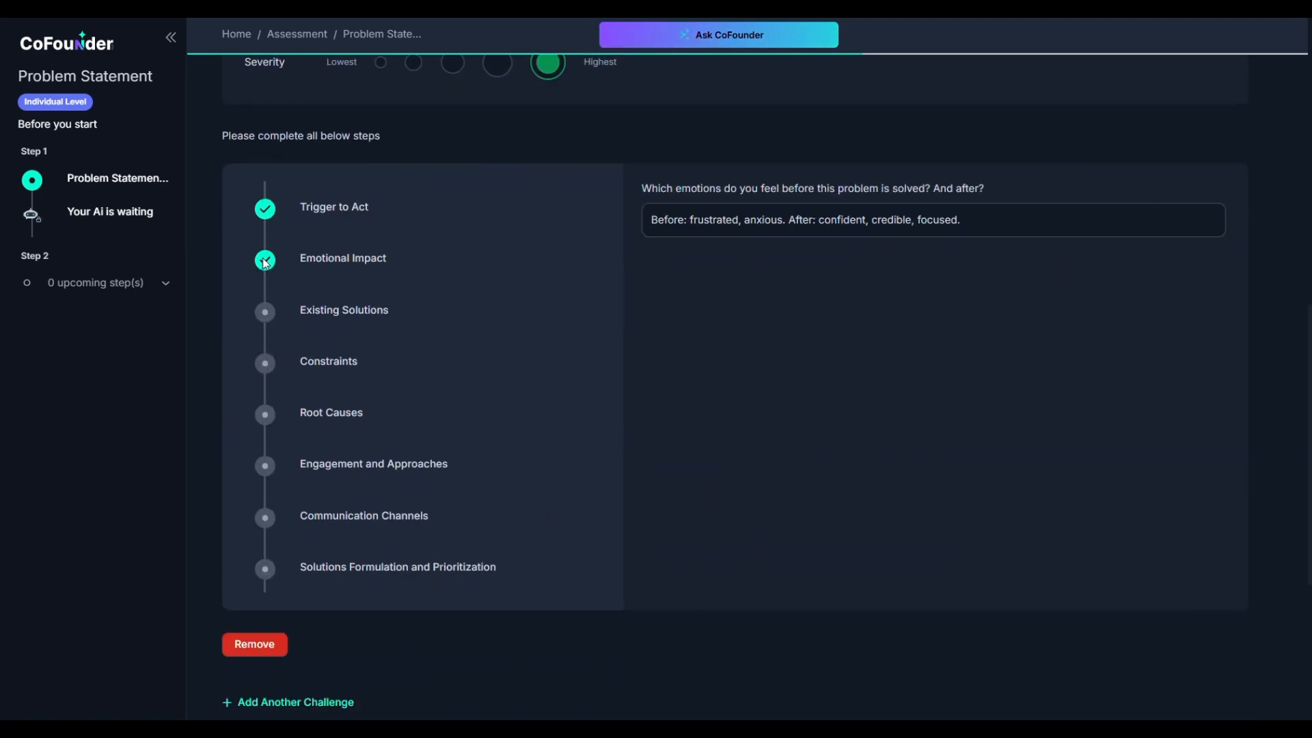
pyautogui.click(265, 312)
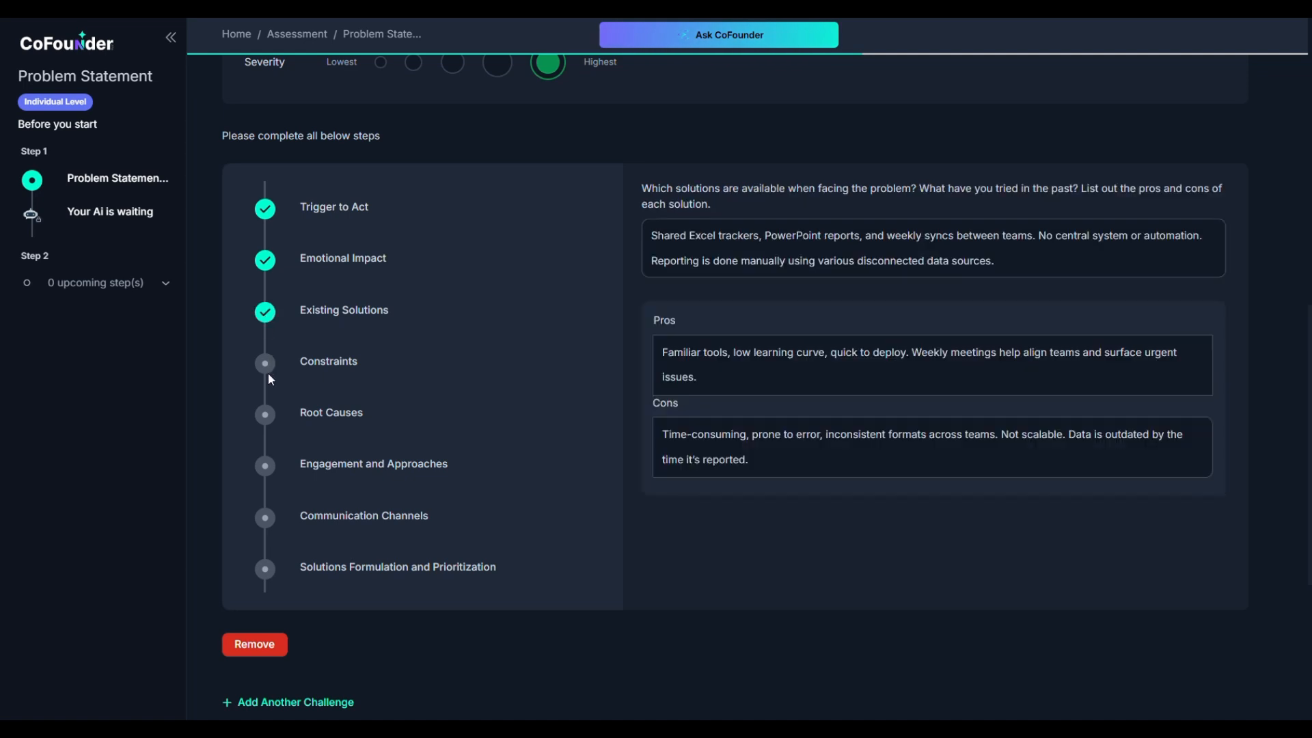
pyautogui.click(265, 364)
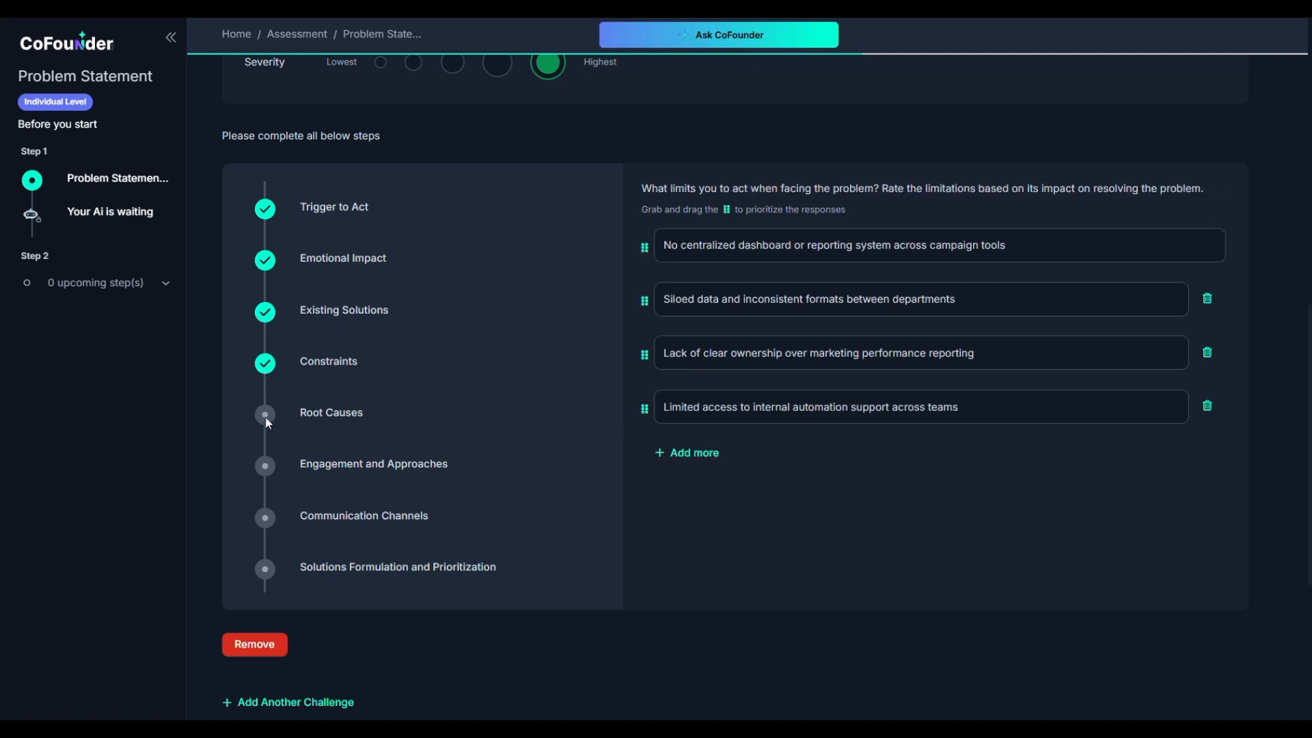
pyautogui.click(265, 417)
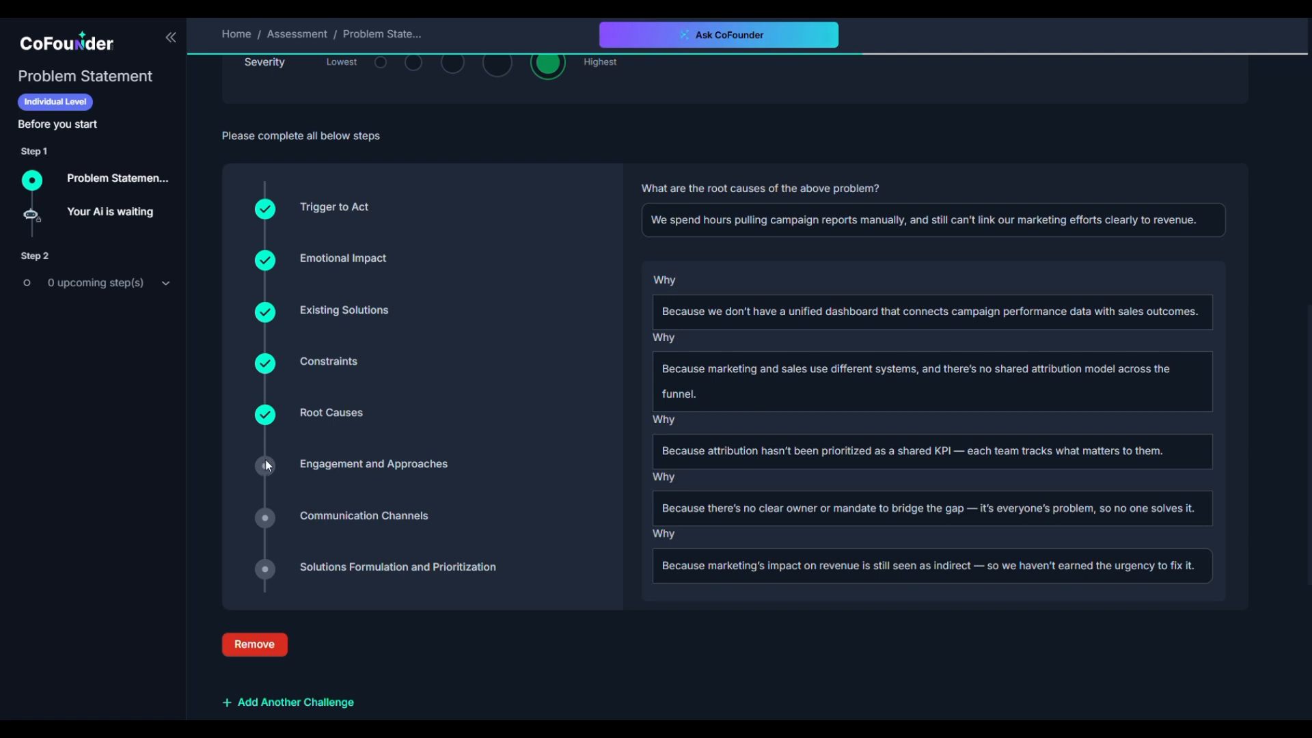
pyautogui.click(265, 464)
pyautogui.click(263, 522)
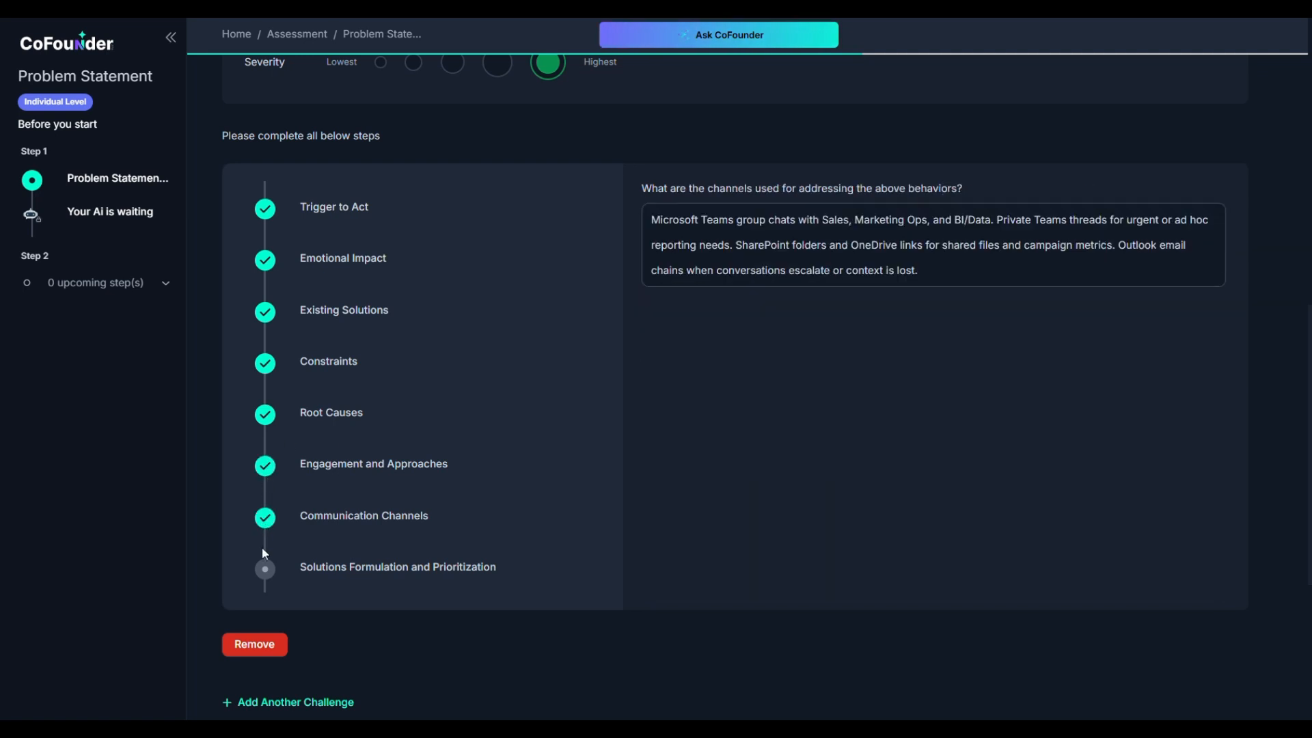
pyautogui.click(264, 569)
# Add another challenge below the fragmented campaign data challenge and look over its blank form.
pyautogui.scroll(-3, 487, 537)
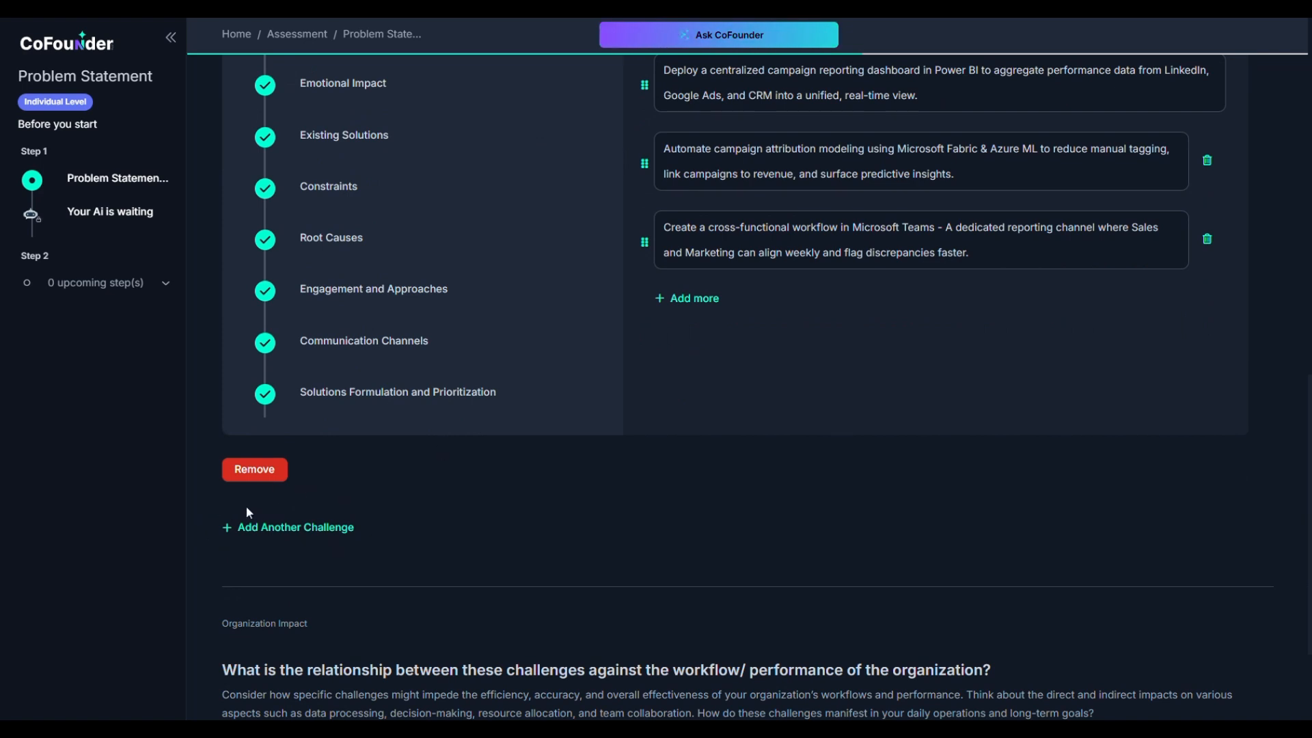
pyautogui.scroll(-2, 424, 521)
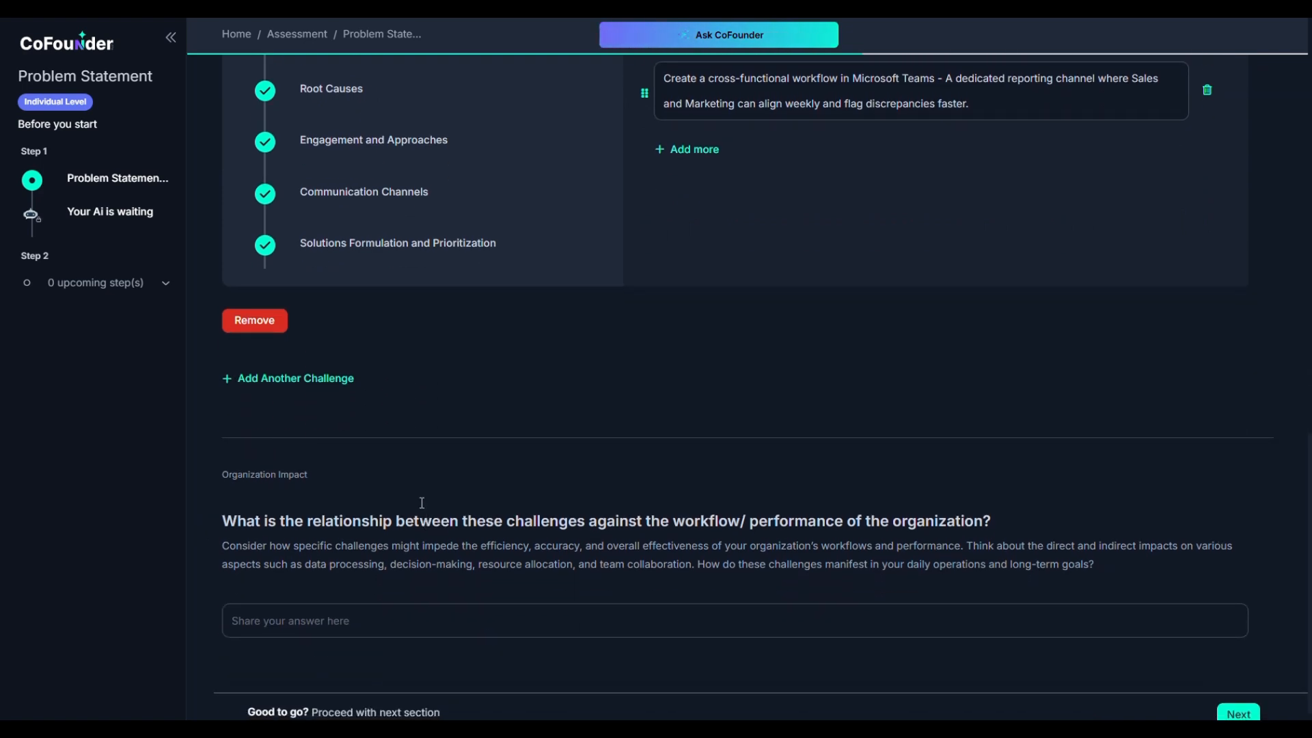
pyautogui.click(313, 382)
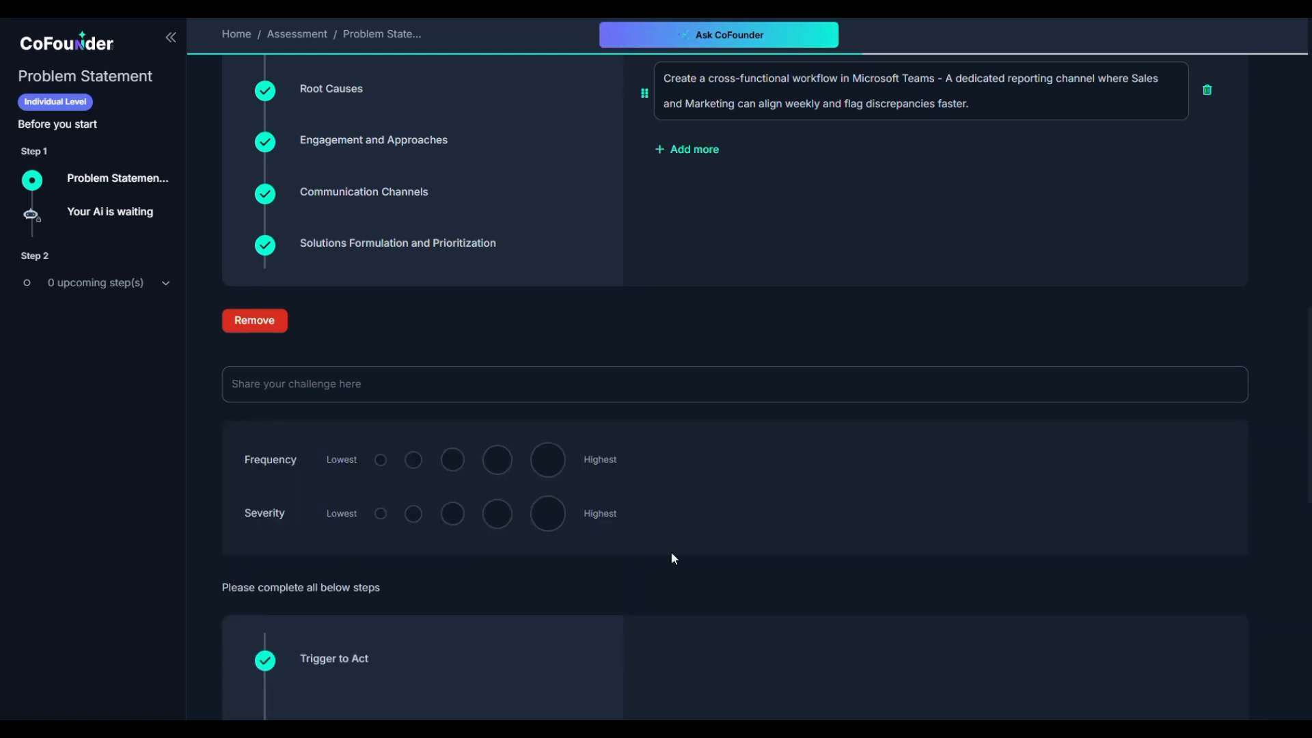
pyautogui.scroll(-11, 779, 417)
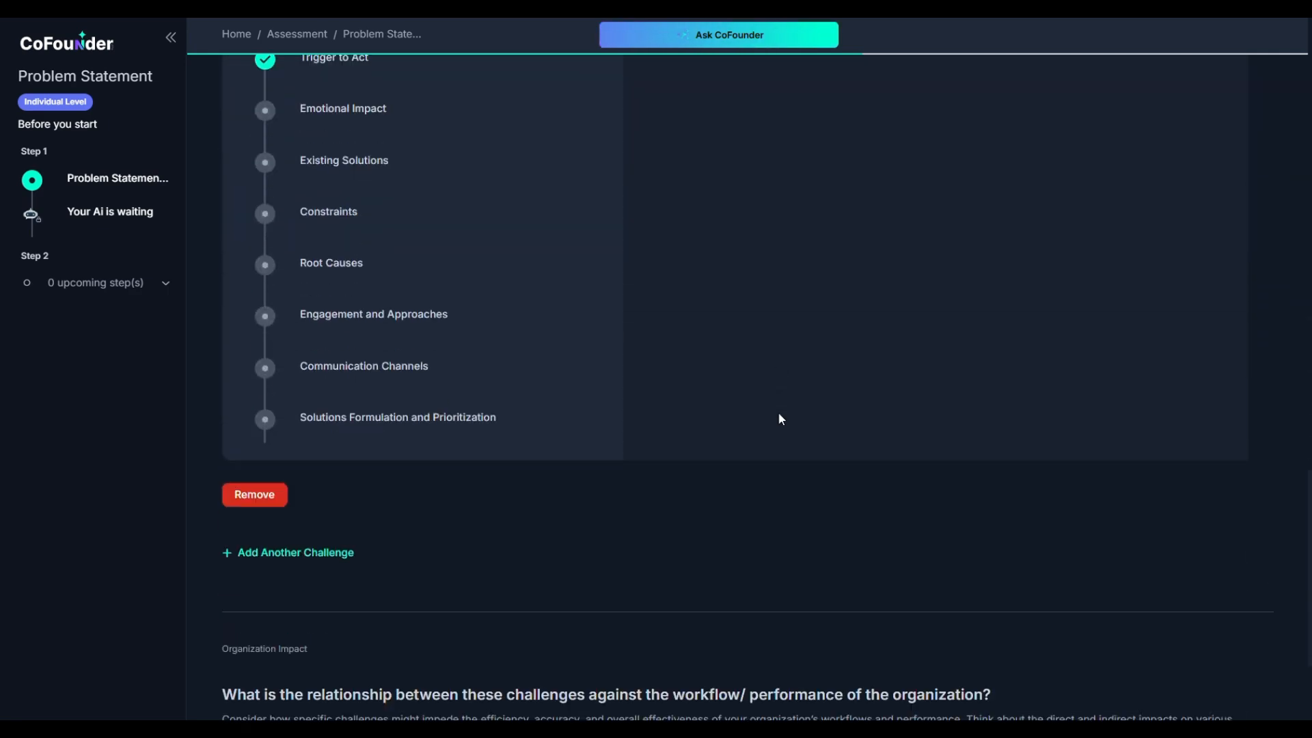
pyautogui.scroll(10, 779, 414)
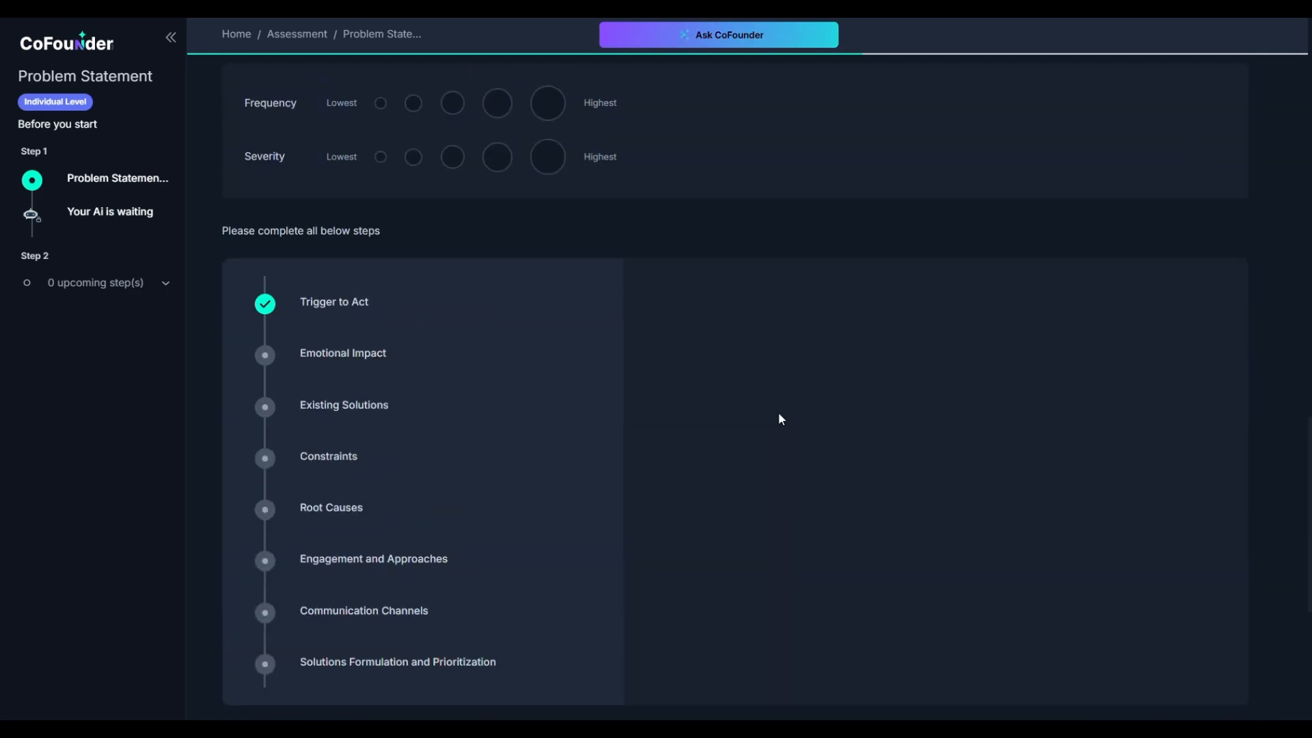
pyautogui.scroll(1, 780, 417)
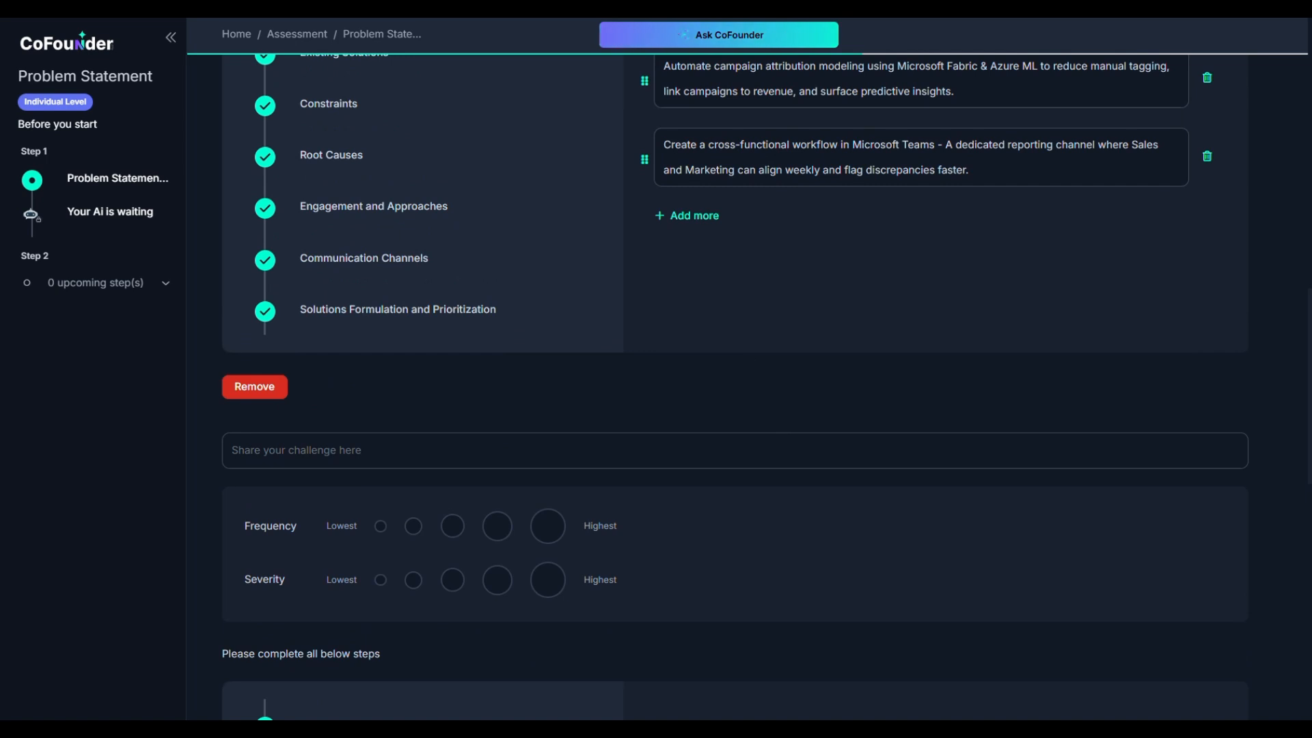
# Describe the second challenge as Marketing and Sales misaligned on campaign goals, success metrics, timelines and expectations, rating both frequency and severity 4.
pyautogui.click(324, 463)
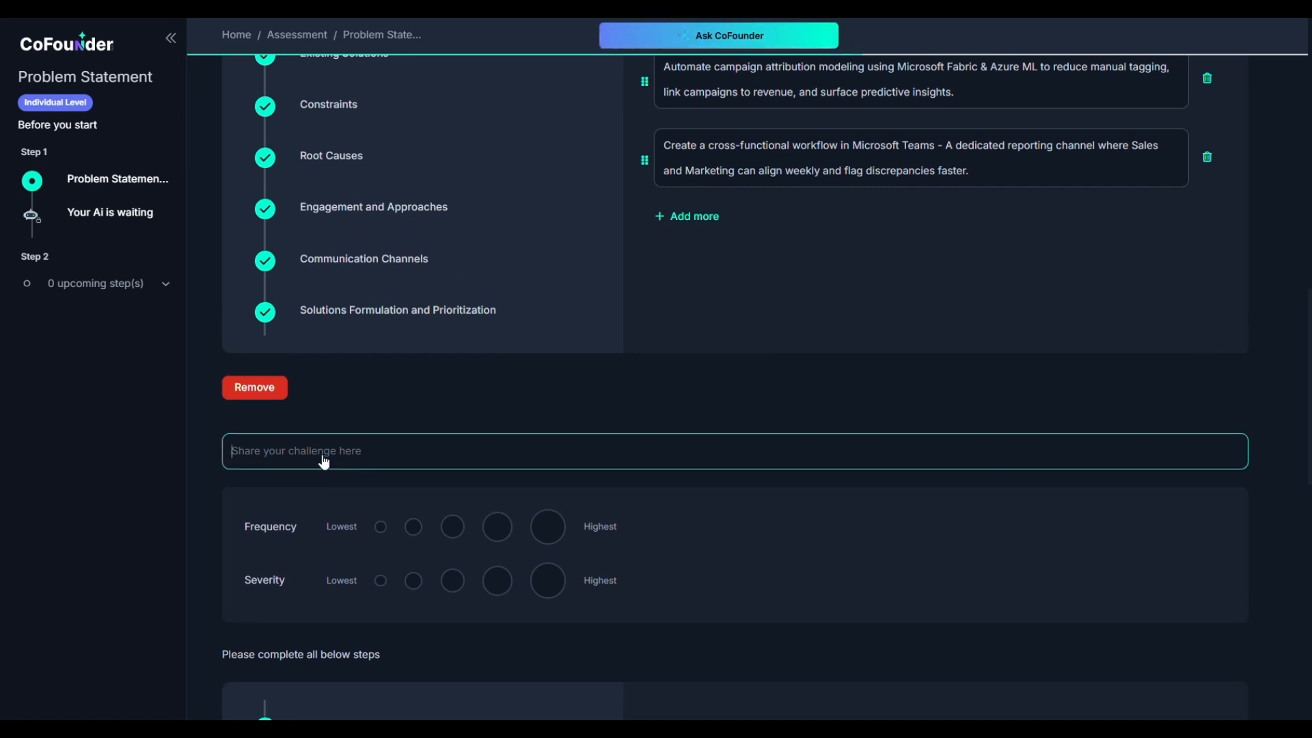
pyautogui.write("Marketing and Sales aren't aligned on campaign goals or success metrics. We operate on different timelines and expectations, which makes it hard to execute coordinated plays.")
pyautogui.click(497, 526)
pyautogui.click(498, 580)
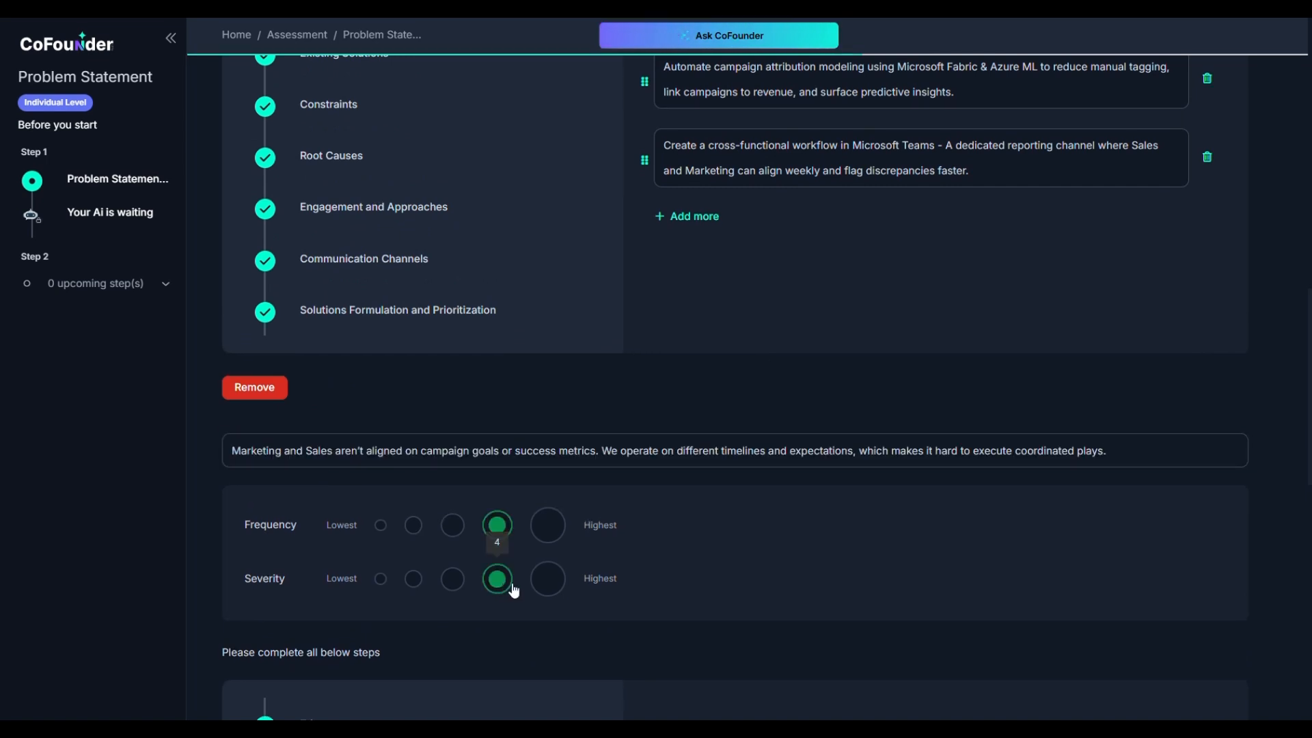
# Complete all eight sections of the second challenge, from the product launch trigger to solutions on shared KPIs, a unified performance dashboard and quarterly joint planning.
pyautogui.scroll(-3, 700, 605)
pyautogui.scroll(-2, 697, 600)
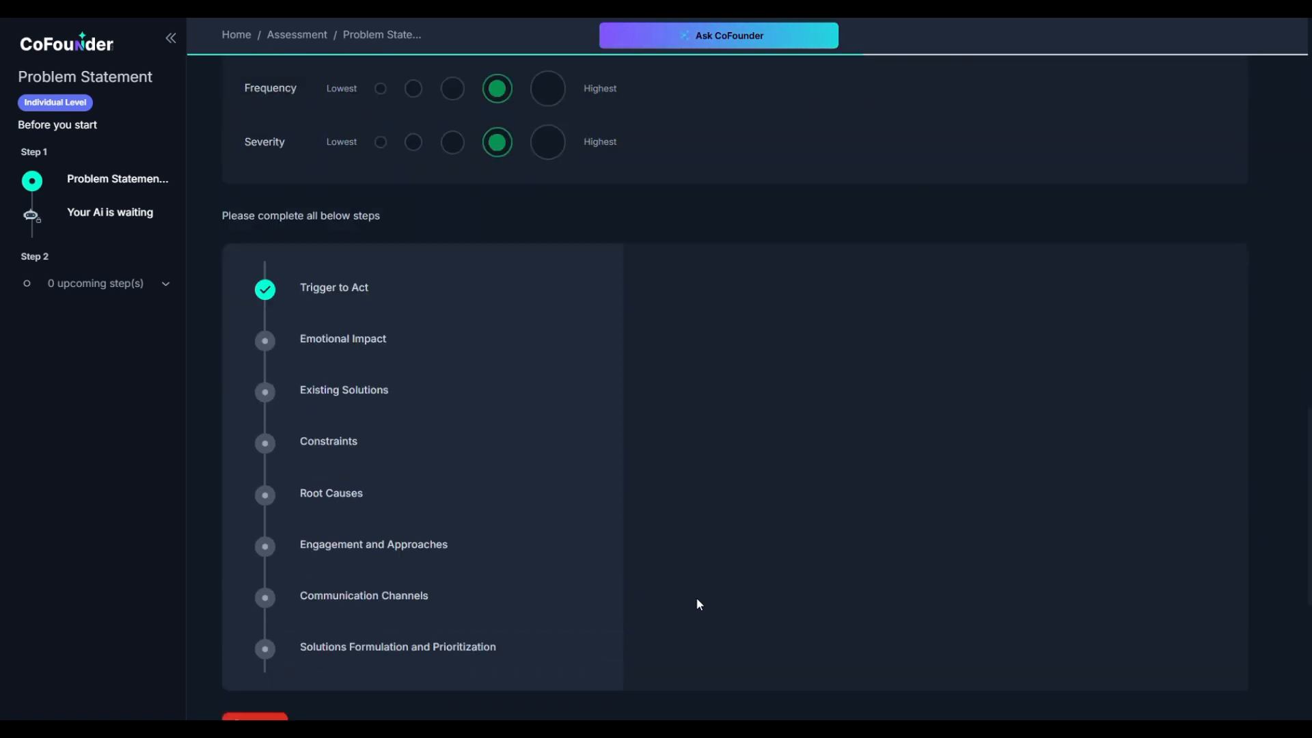
pyautogui.click(683, 200)
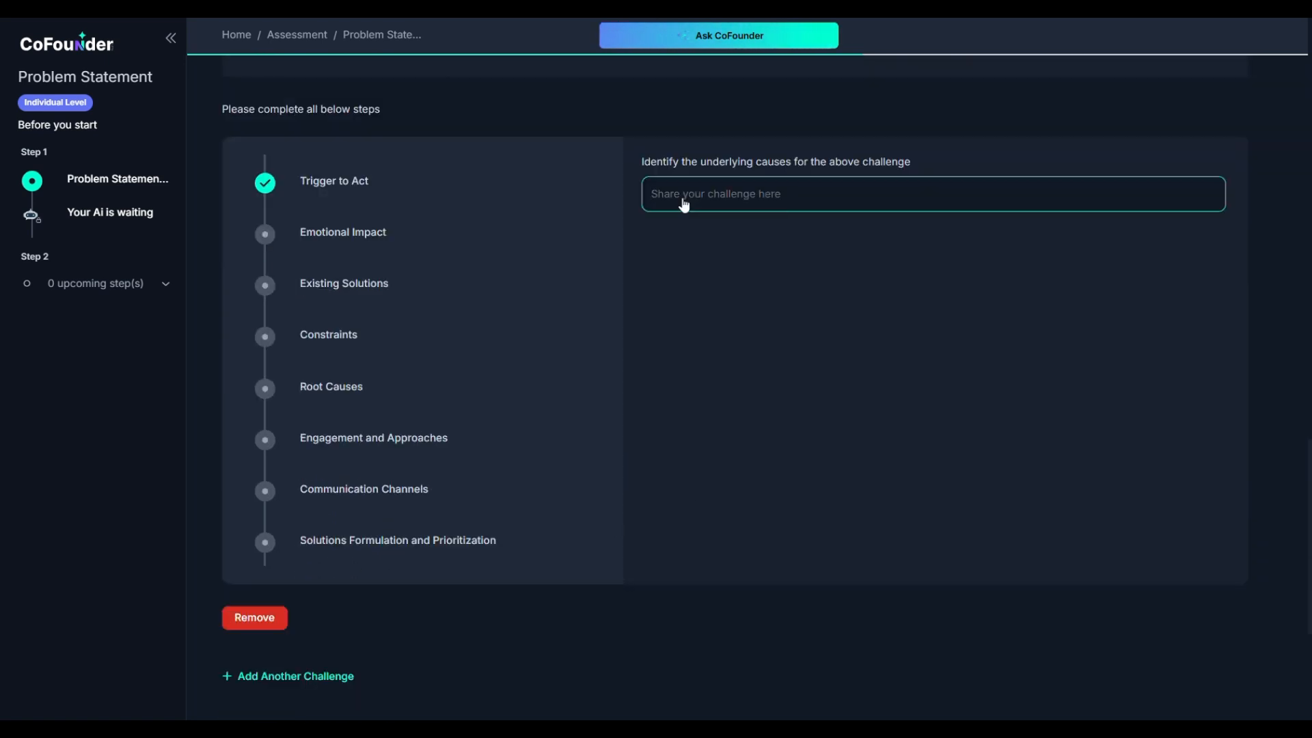
pyautogui.write('During our last product launch, the disconnect between Sales and Marketing became painfully clear. Marketing focused on engagement; Sales focused on conversions — and neither team got what they needed.')
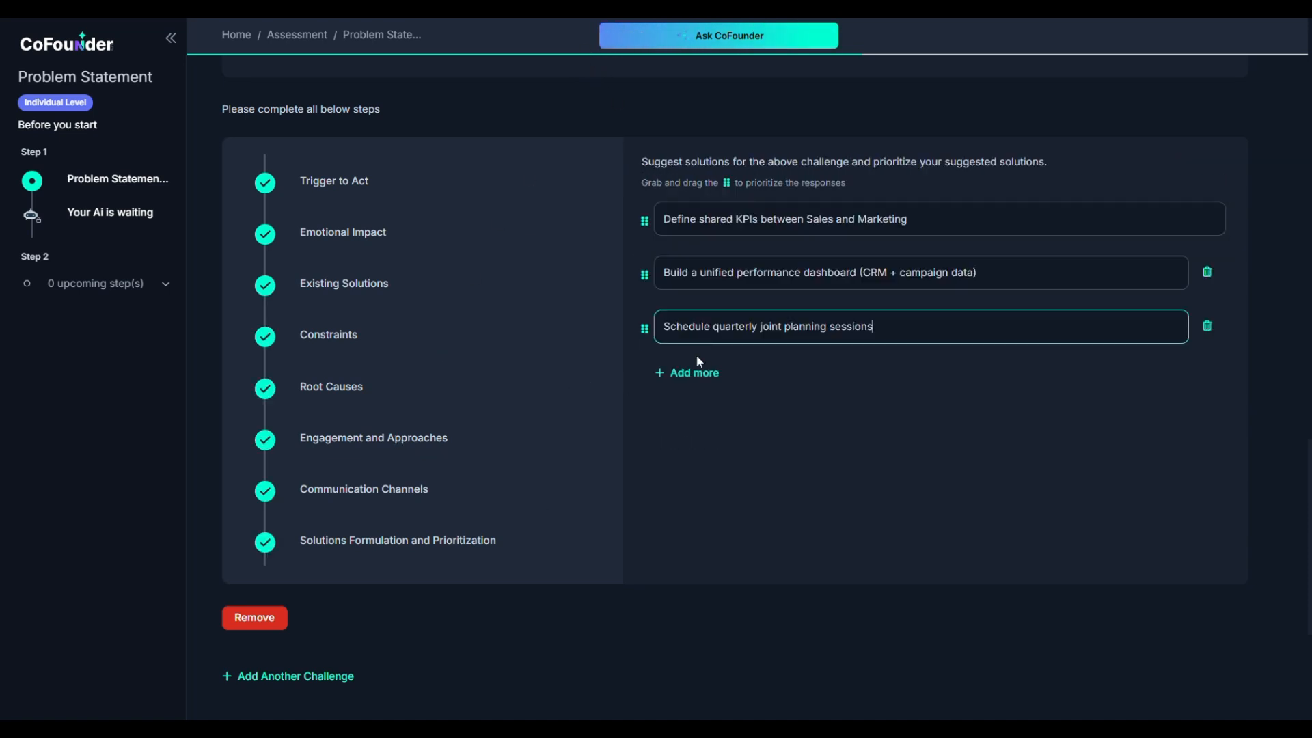
# Answer the Organization Impact question, explaining that manual reporting and cross-team misalignment slow decisions, blur performance communication and weaken resource allocation.
pyautogui.scroll(9, 679, 170)
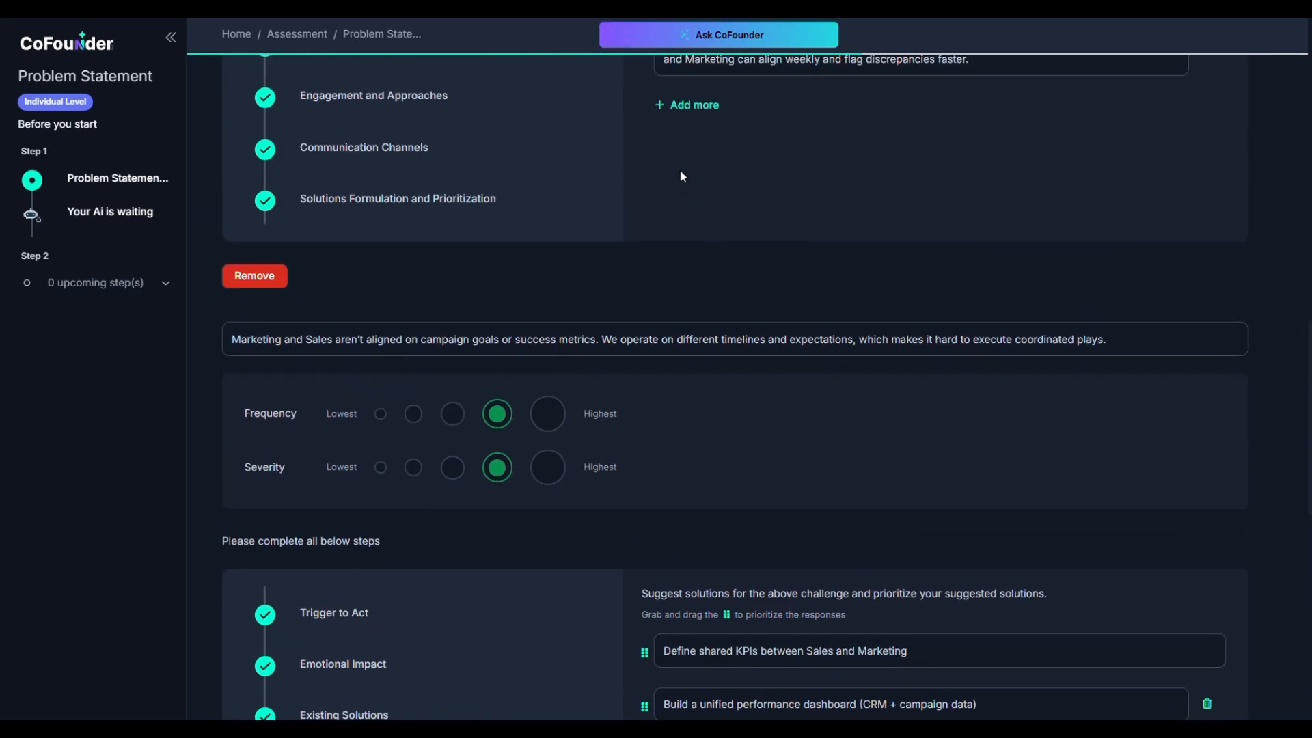
pyautogui.scroll(14, 682, 174)
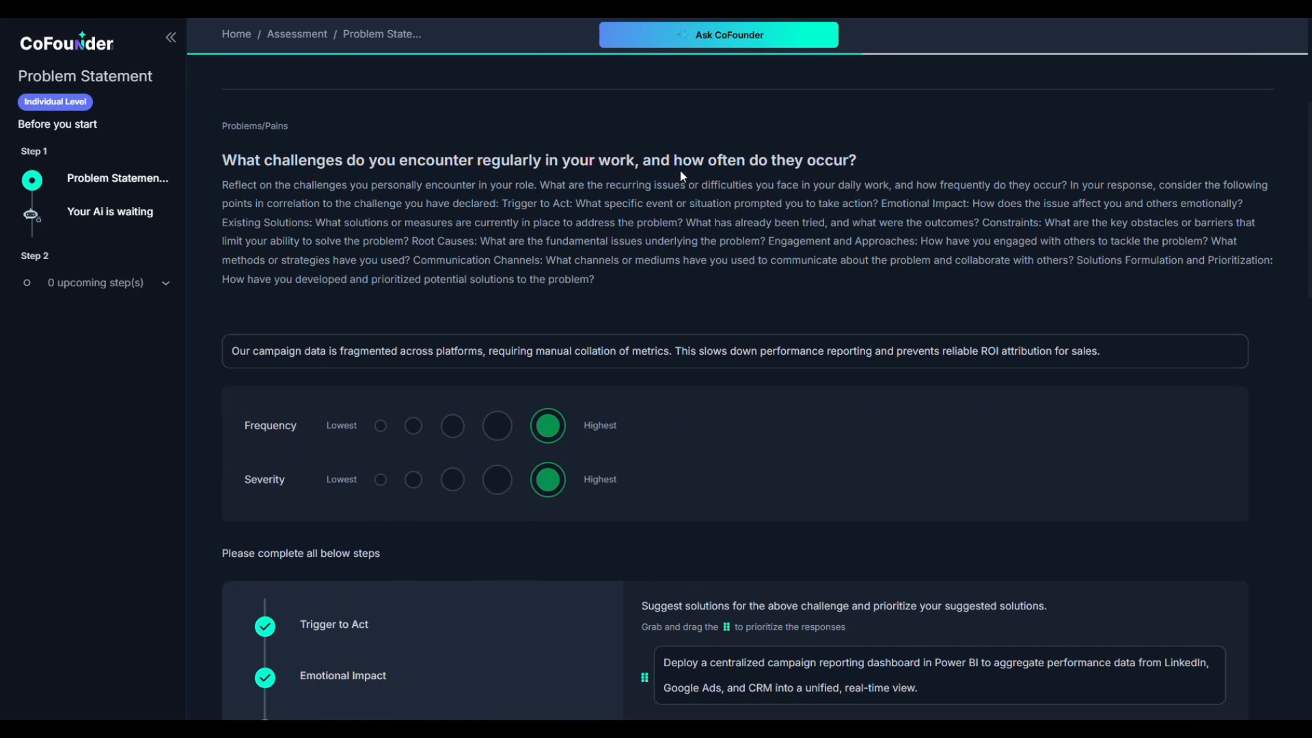
pyautogui.scroll(1, 683, 176)
pyautogui.scroll(-9, 681, 174)
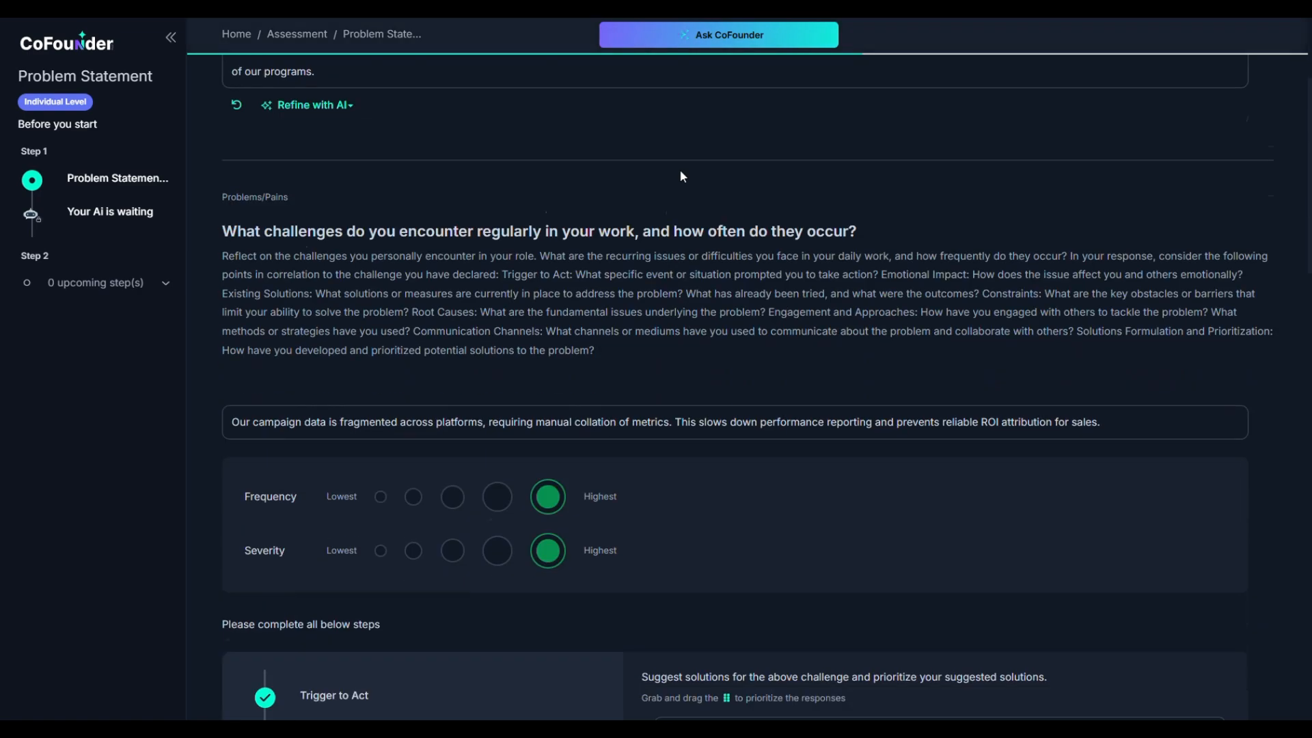
pyautogui.scroll(-14, 679, 169)
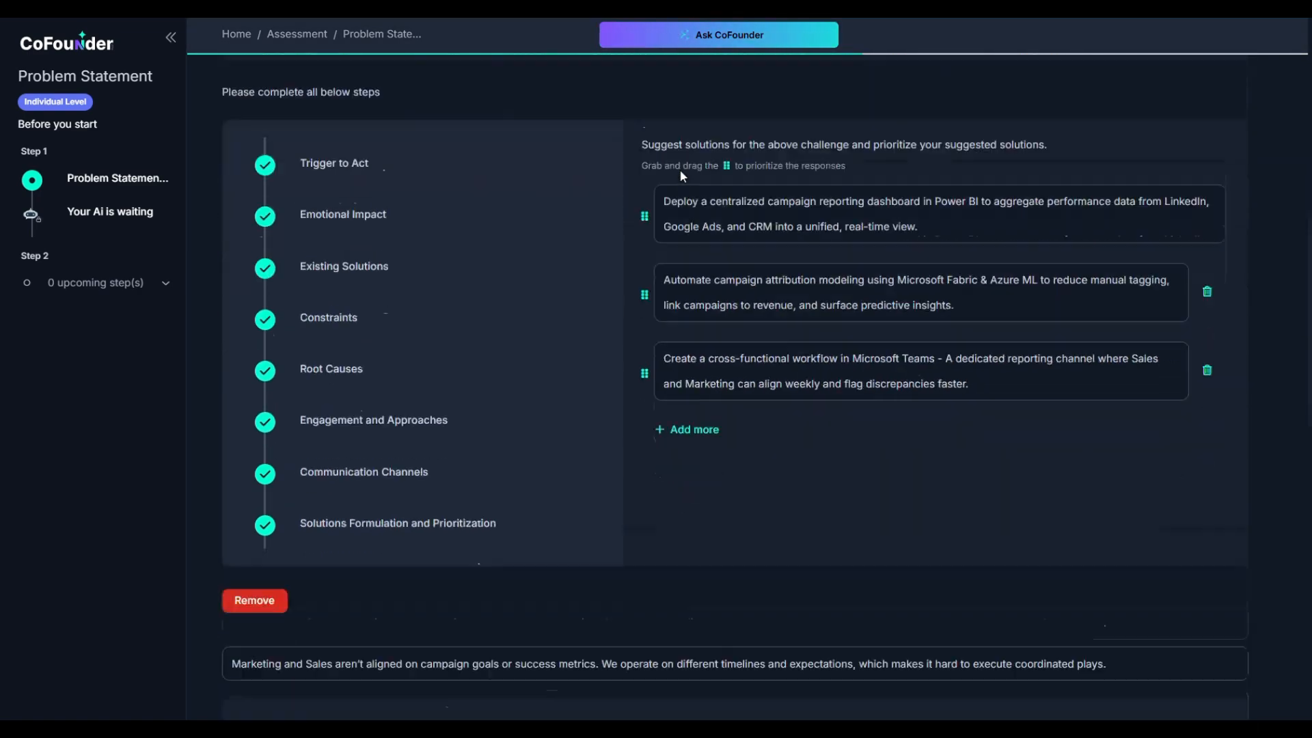
pyautogui.scroll(-4, 679, 174)
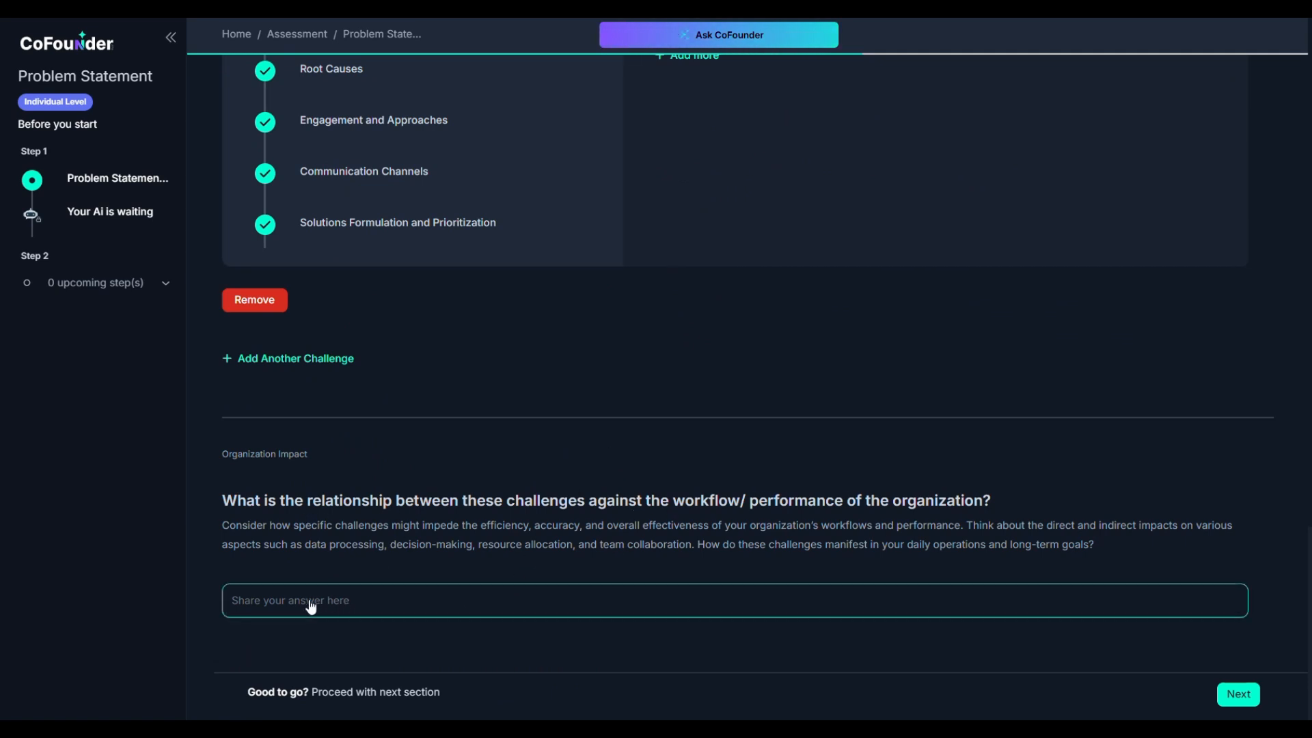
pyautogui.click(434, 608)
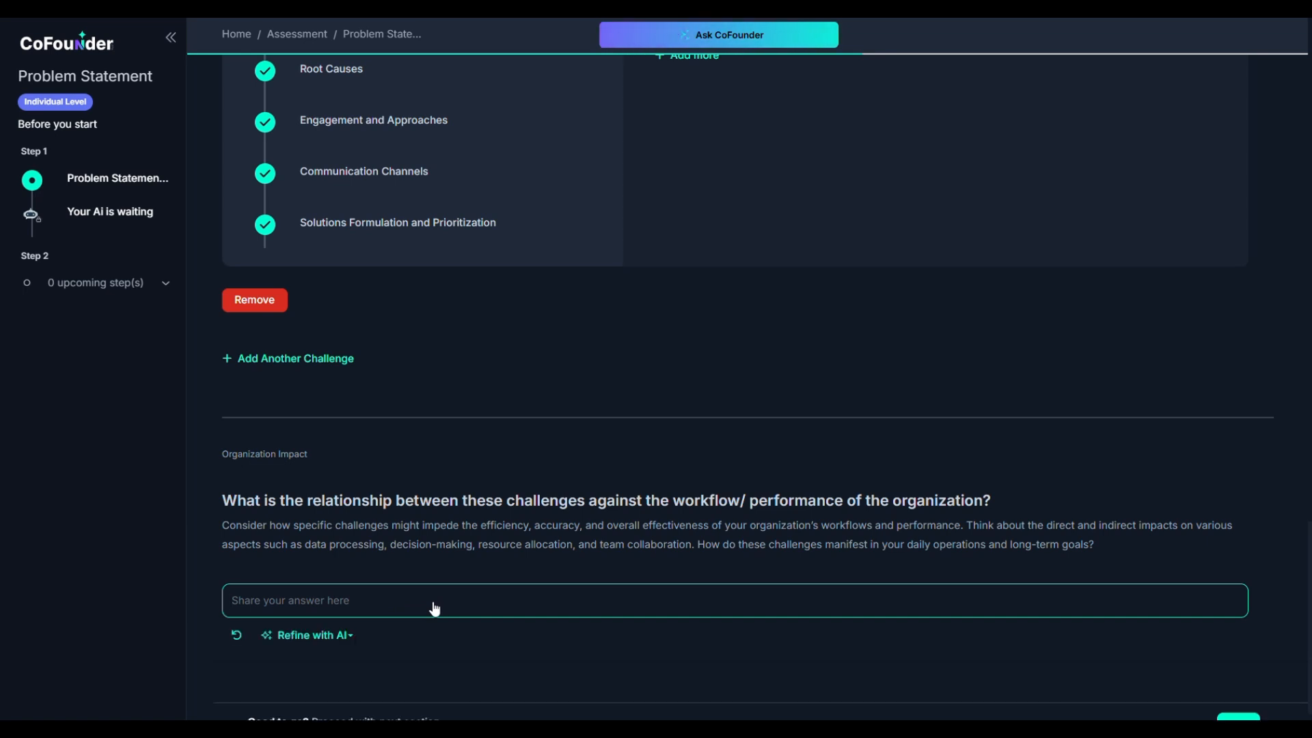
pyautogui.write('These challenges — manual reporting and cross-team misalignment — are slowing us down across the board. They affect how quickly we make decisions, how clearly we communicate performance, and how confidently we allocate resources. We spend more time chasing numbers and syncing between teams than actually optimizing our campaigns. It’s making us reactive instead of strategic — and that shows up in our results')
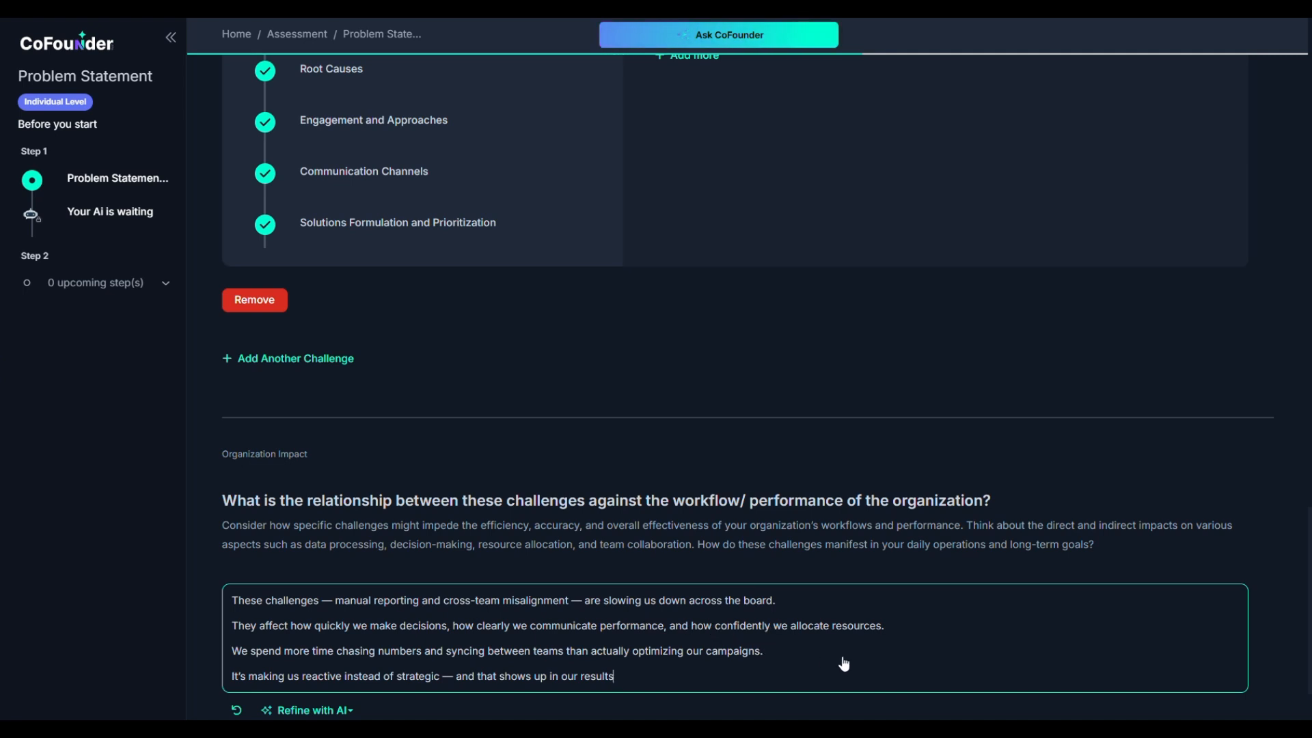
# Check the answers for both challenges and the organization impact, and proceed to the next section.
pyautogui.scroll(-2, 847, 663)
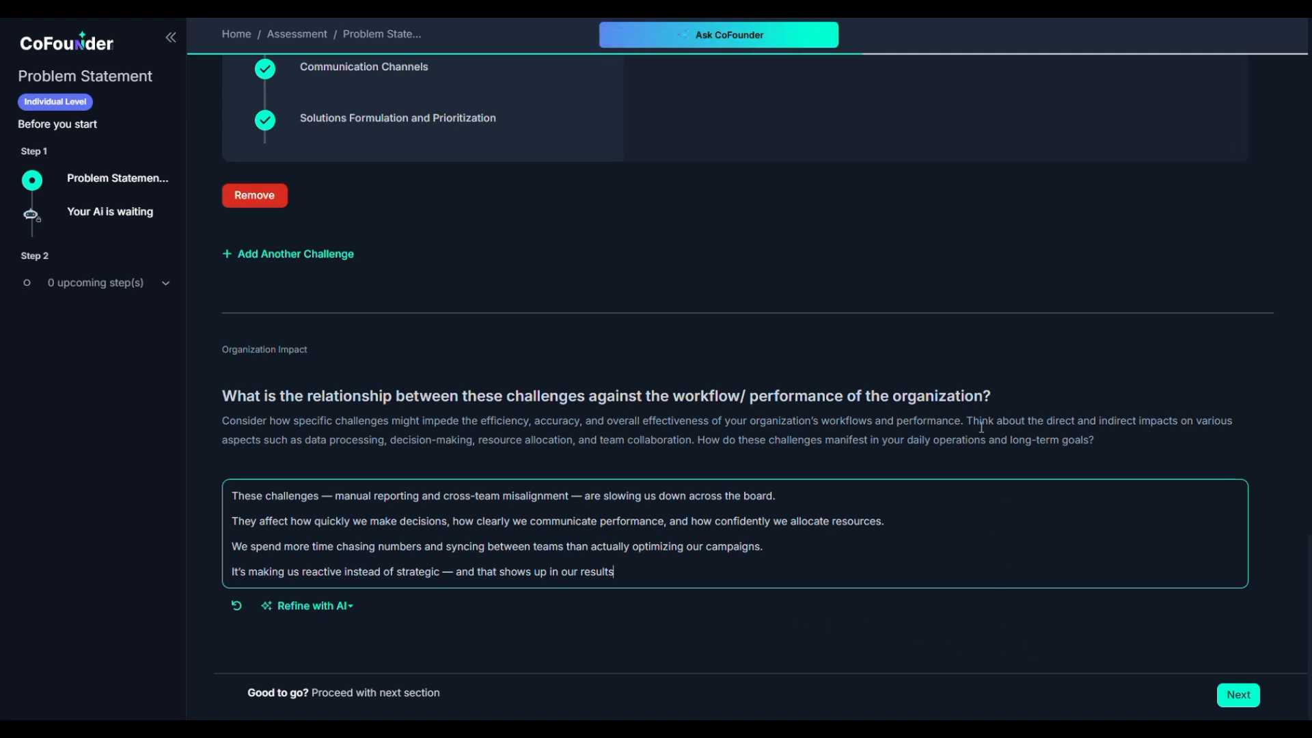
pyautogui.scroll(15, 874, 384)
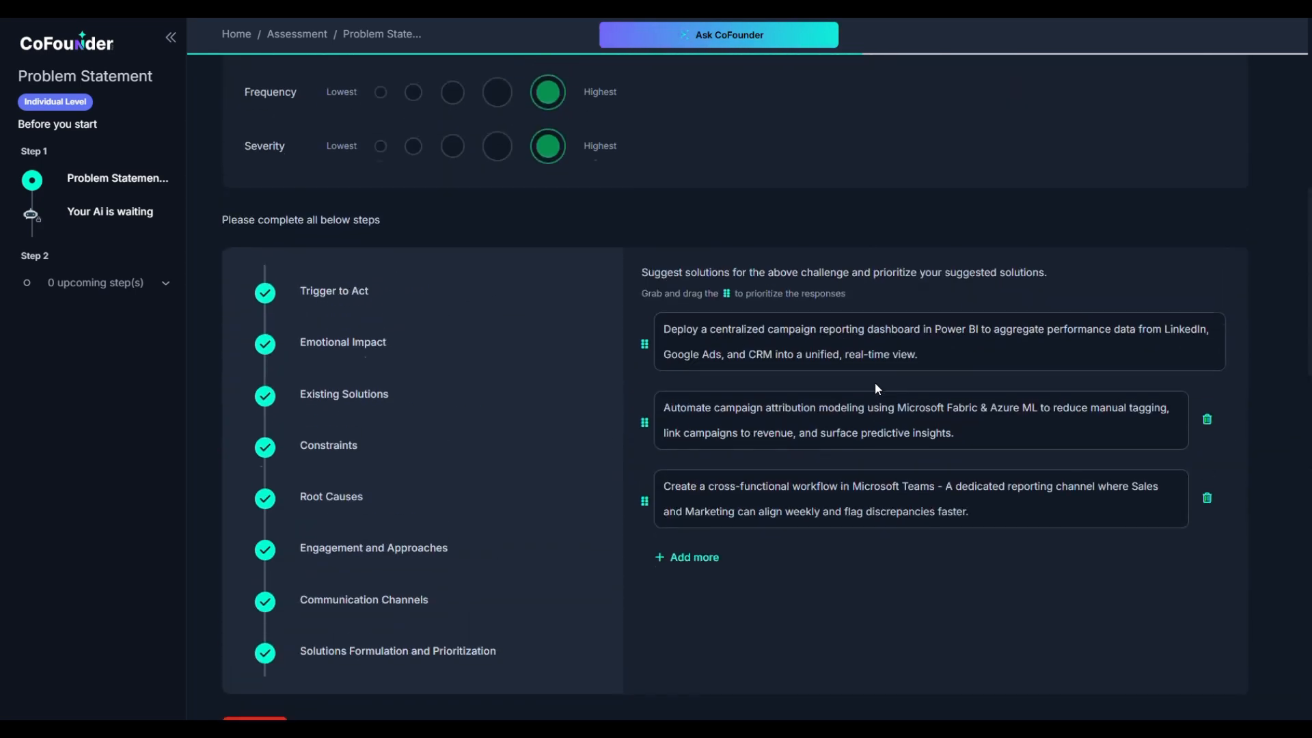
pyautogui.scroll(5, 875, 383)
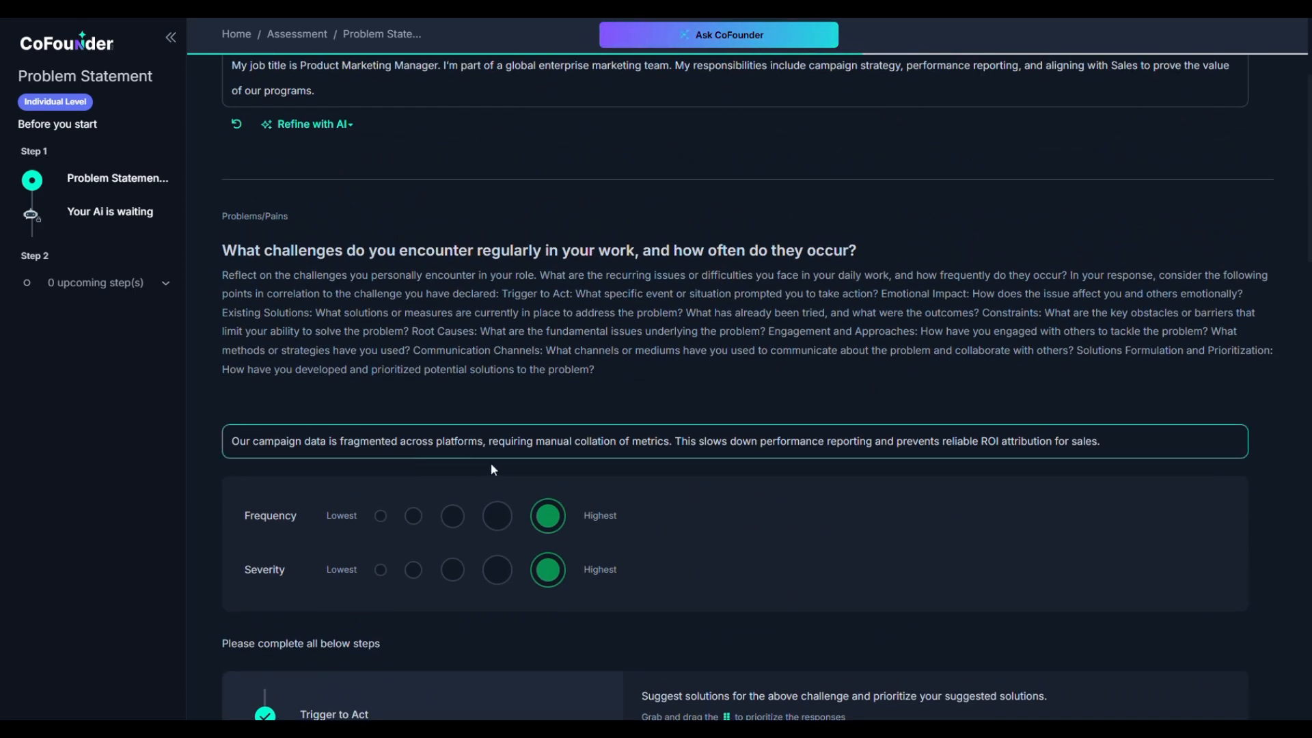
pyautogui.scroll(-5, 795, 562)
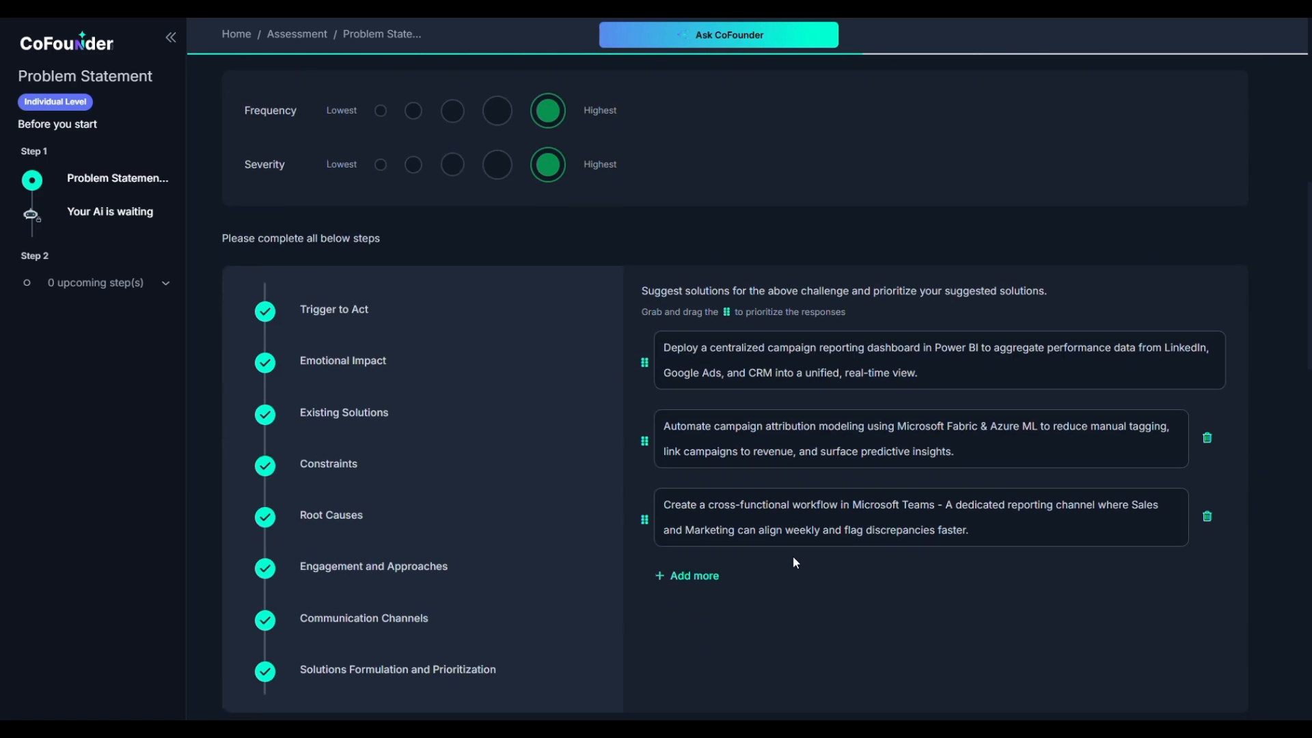
pyautogui.scroll(-5, 792, 556)
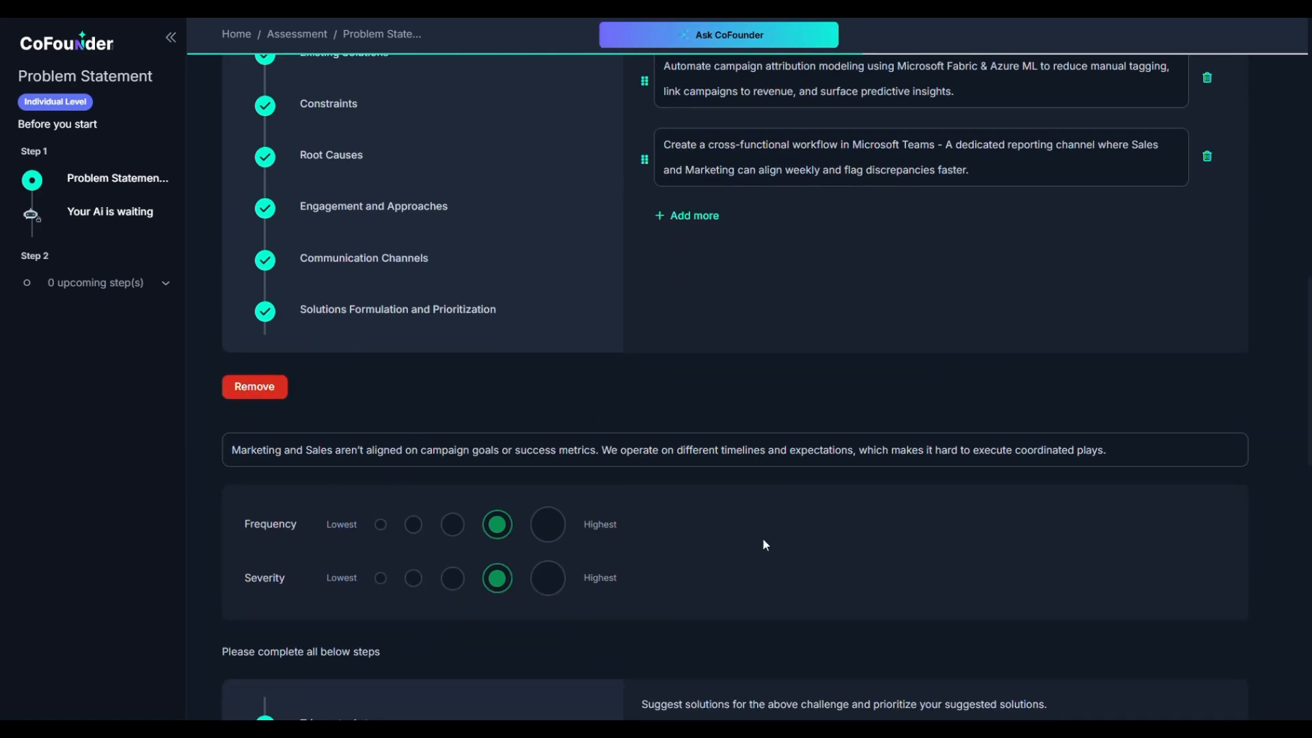
pyautogui.scroll(-12, 762, 539)
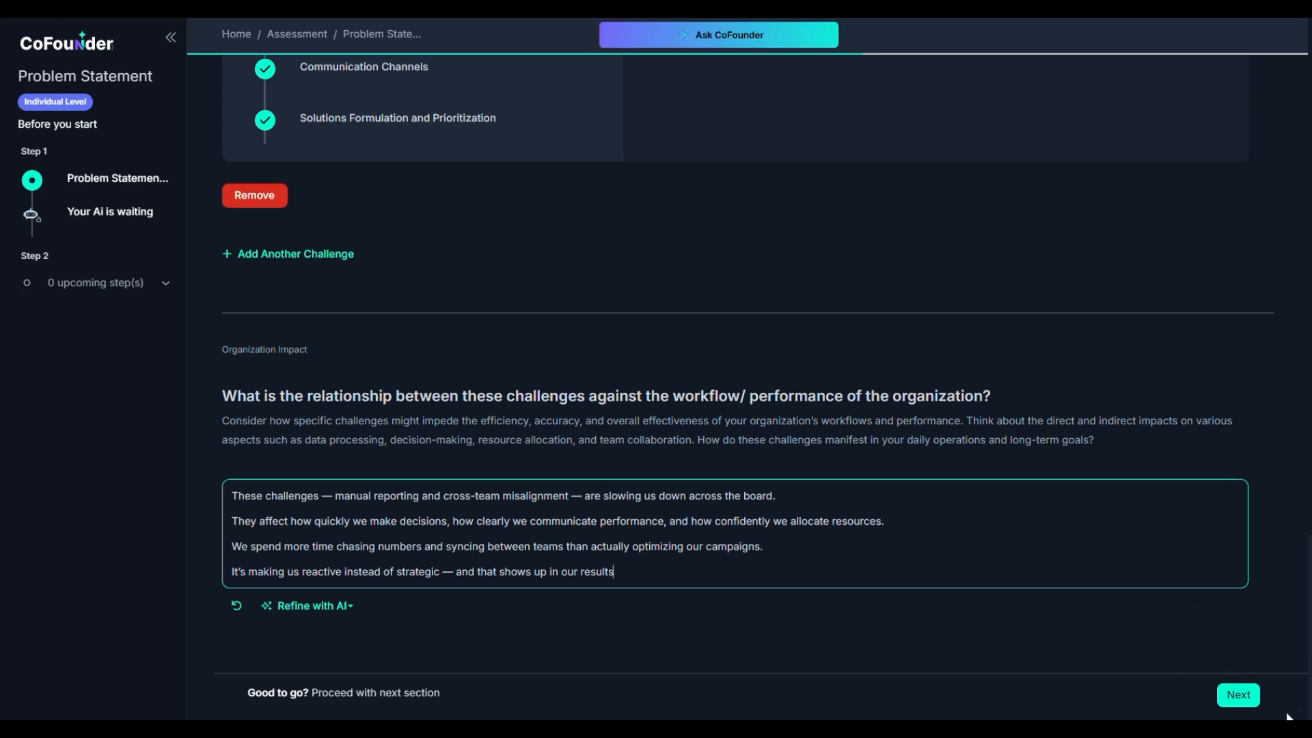
pyautogui.click(1238, 695)
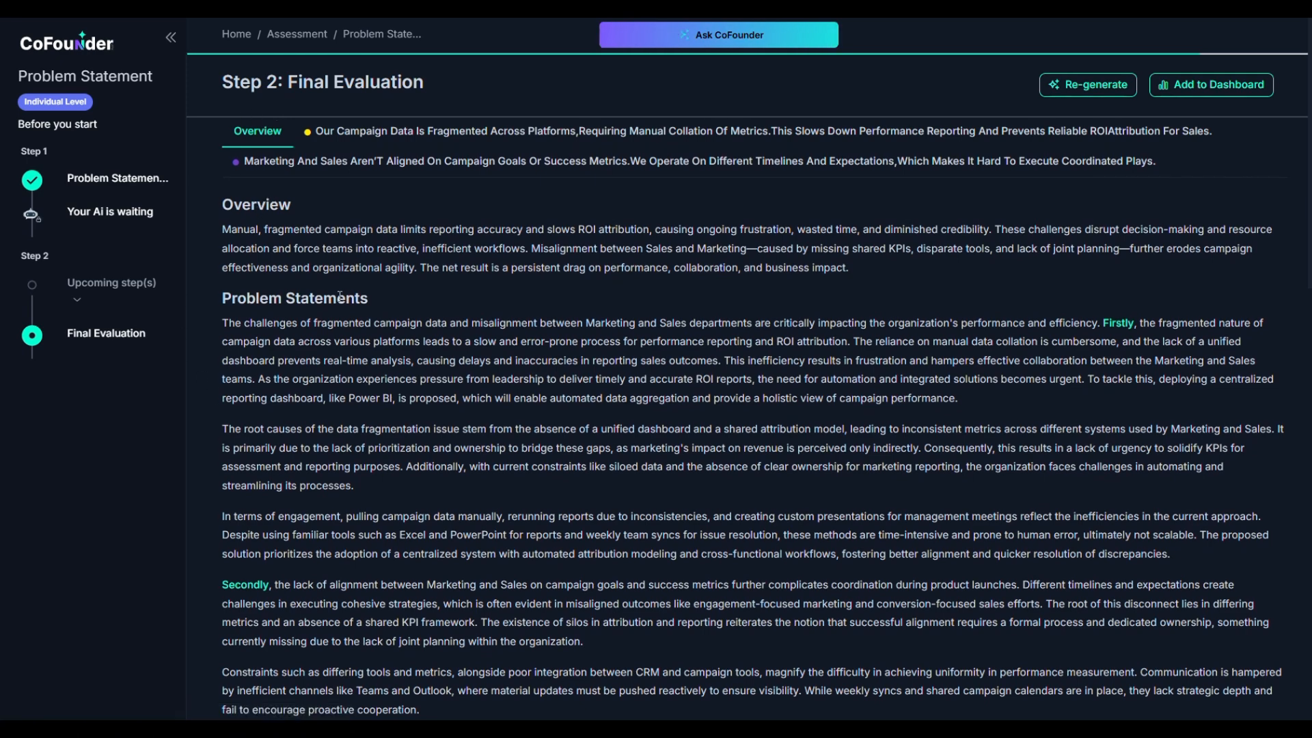
# Examine the Final Evaluation's overview, problem statements and Challenge Breakdown for both challenges.
pyautogui.scroll(-1, 298, 427)
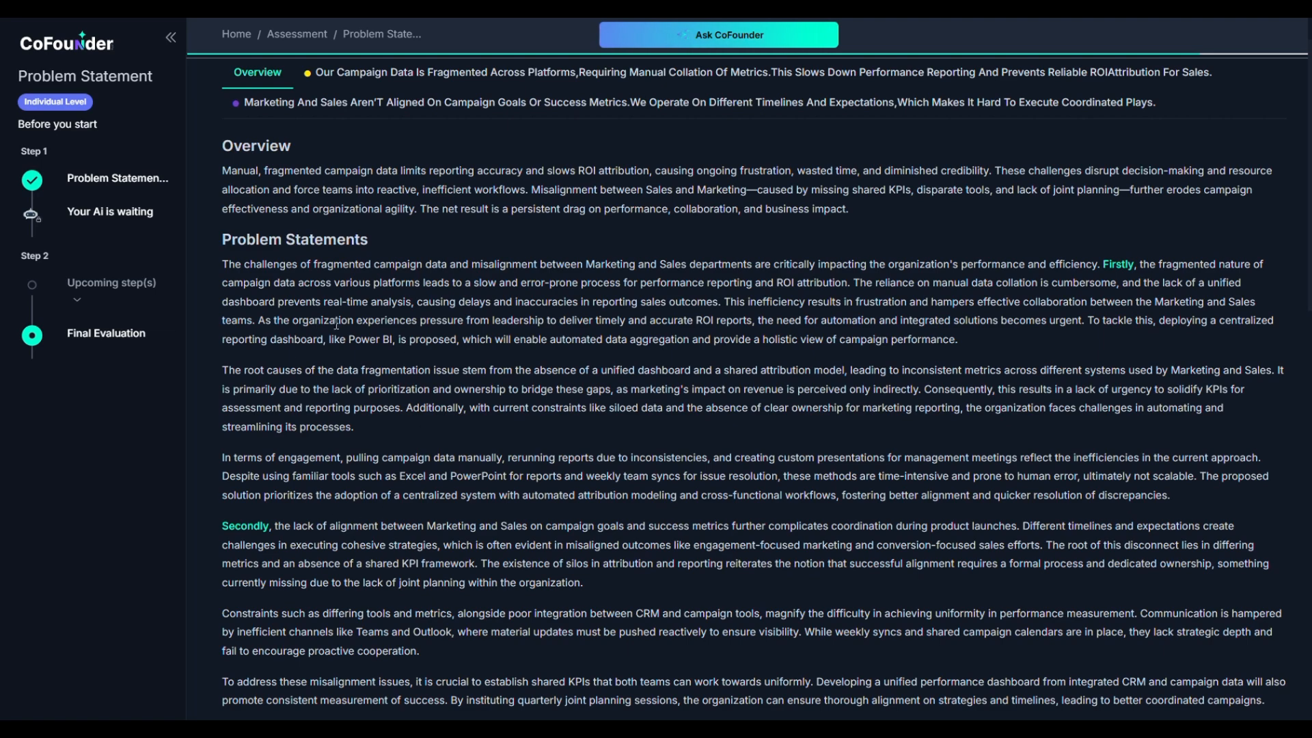
pyautogui.scroll(-3, 330, 493)
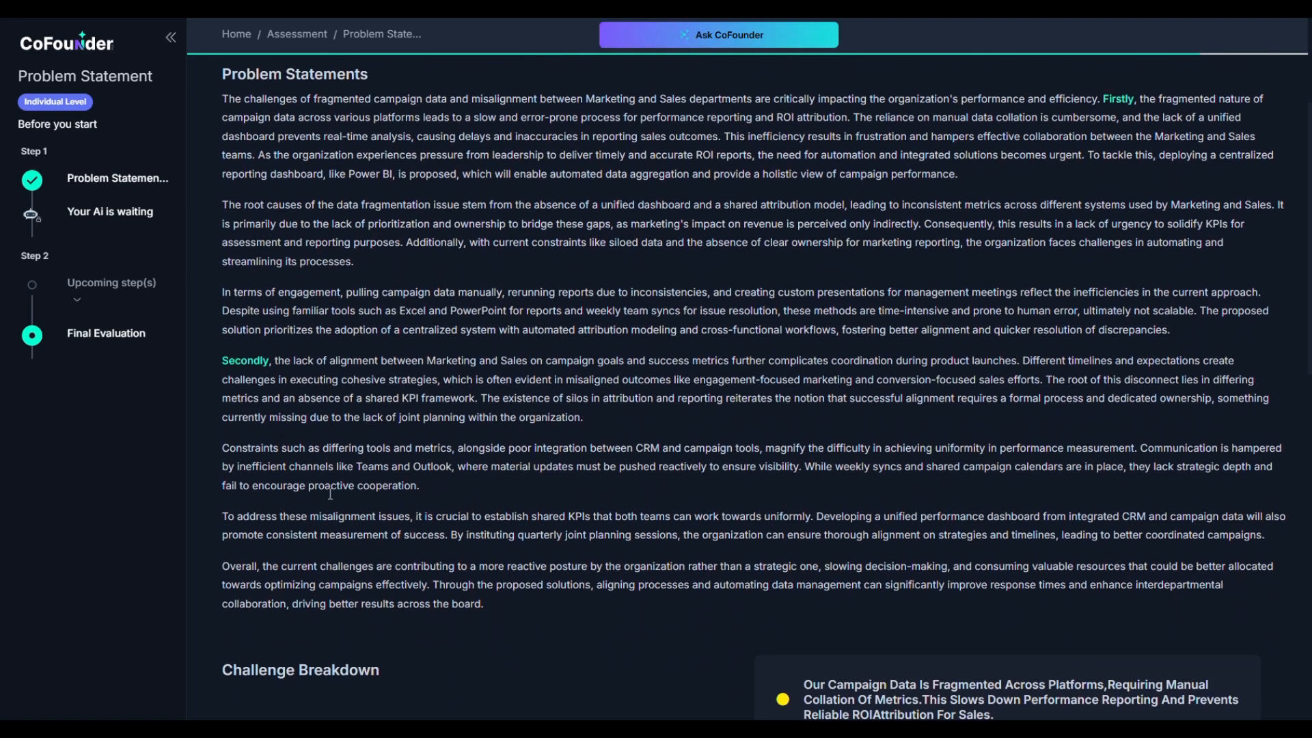
pyautogui.scroll(4, 330, 493)
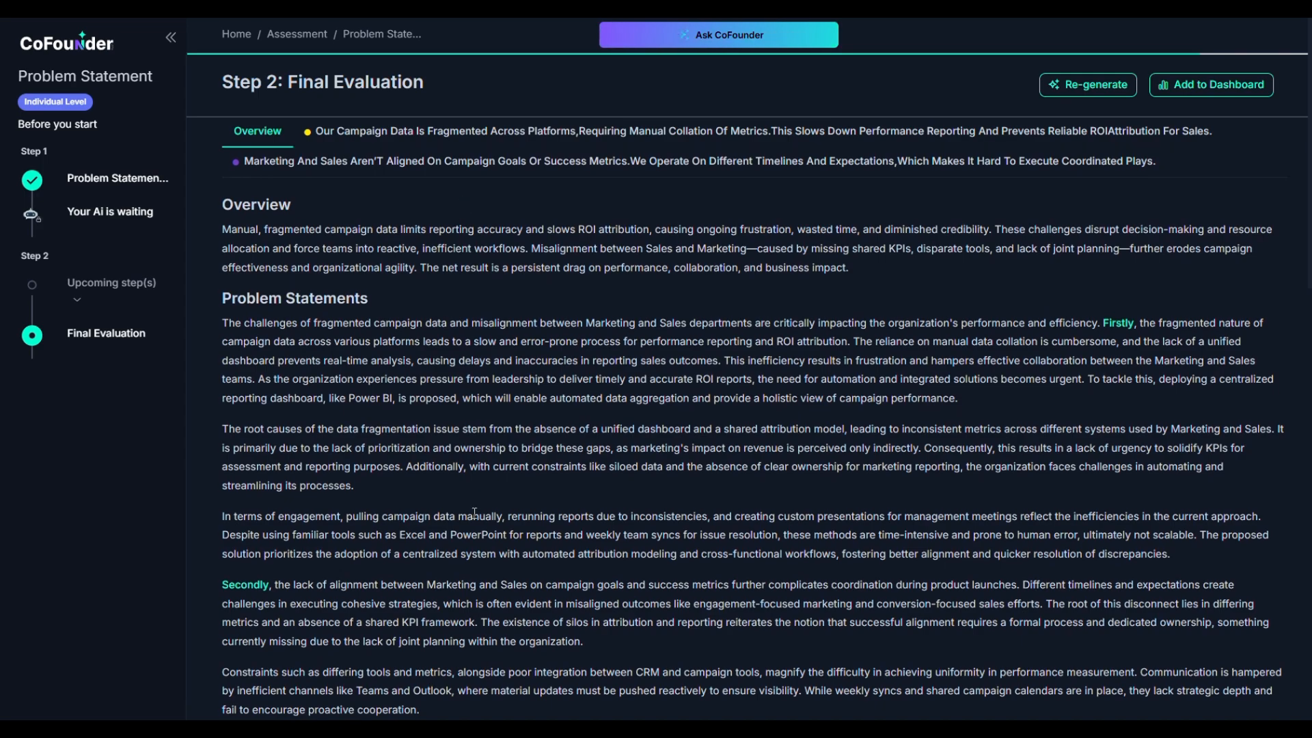
pyautogui.scroll(-4, 475, 513)
pyautogui.scroll(-7, 475, 512)
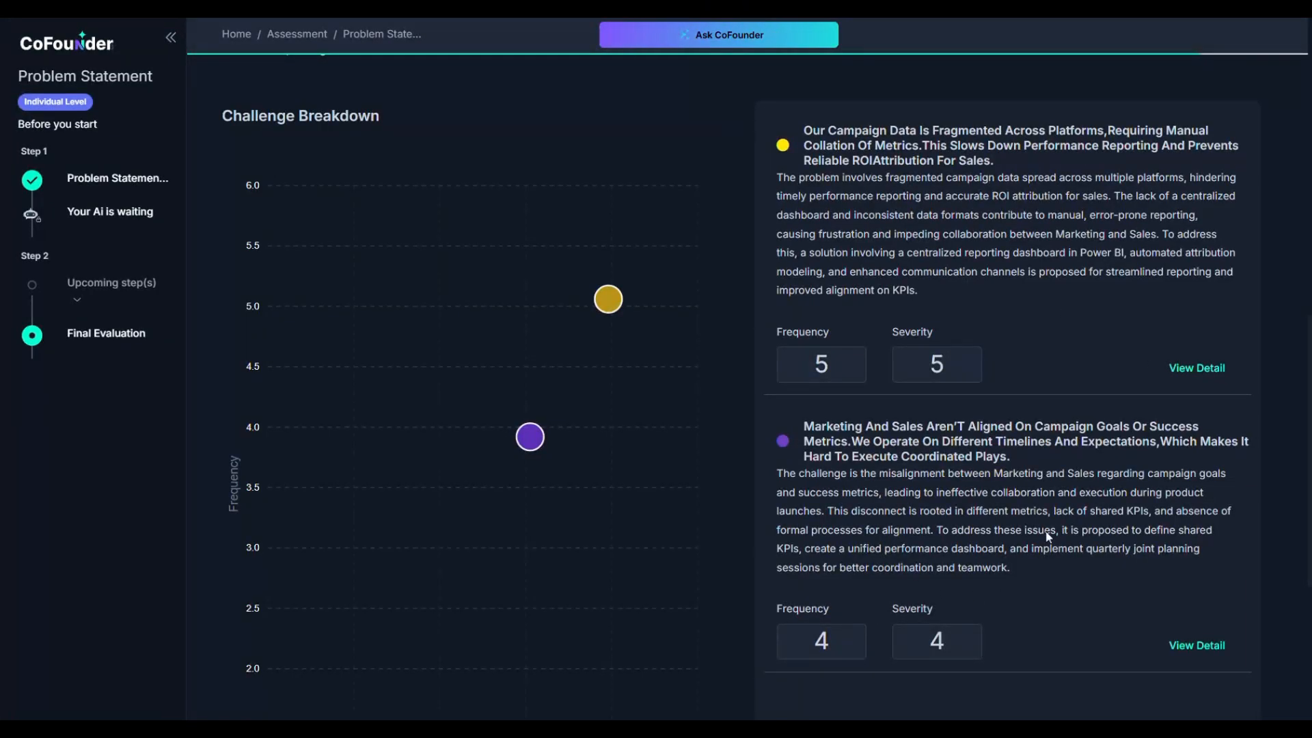
# Review the fragmented campaign data challenge's details, opening the Root Causes text for editing and closing it without saving.
pyautogui.click(1205, 372)
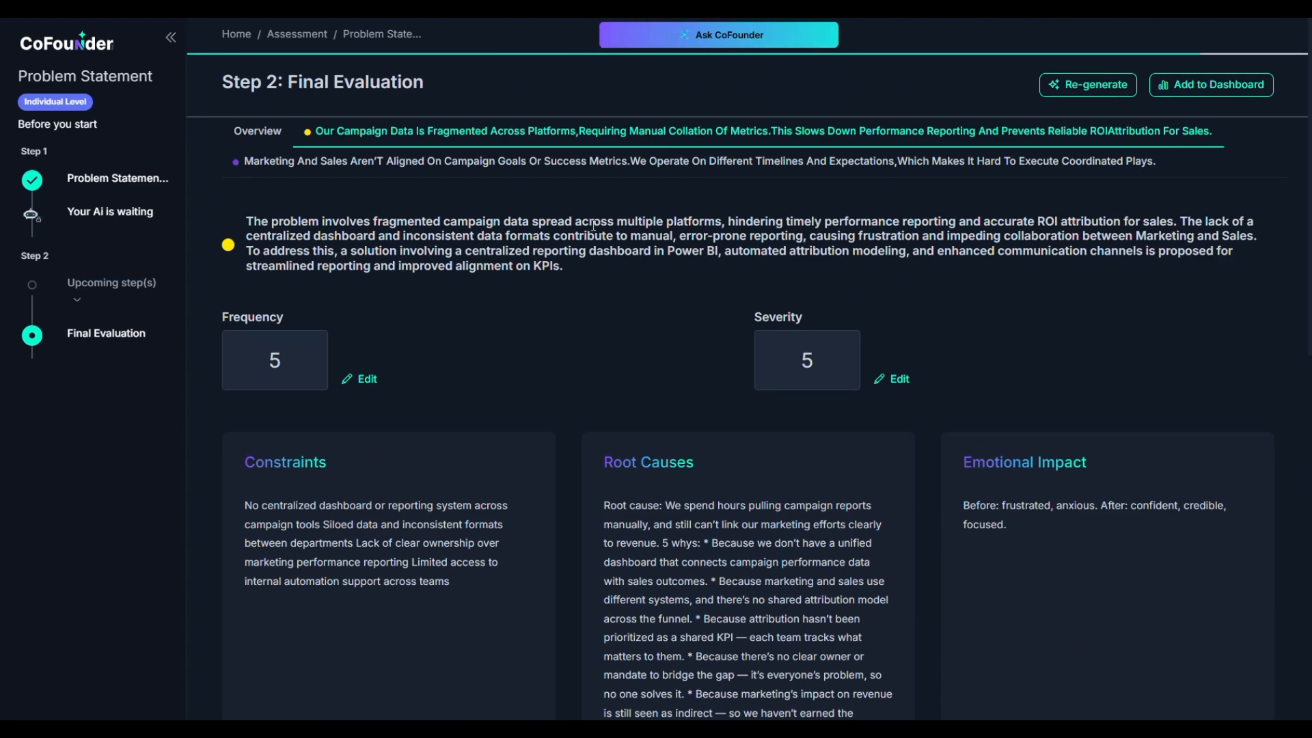
pyautogui.scroll(-3, 929, 574)
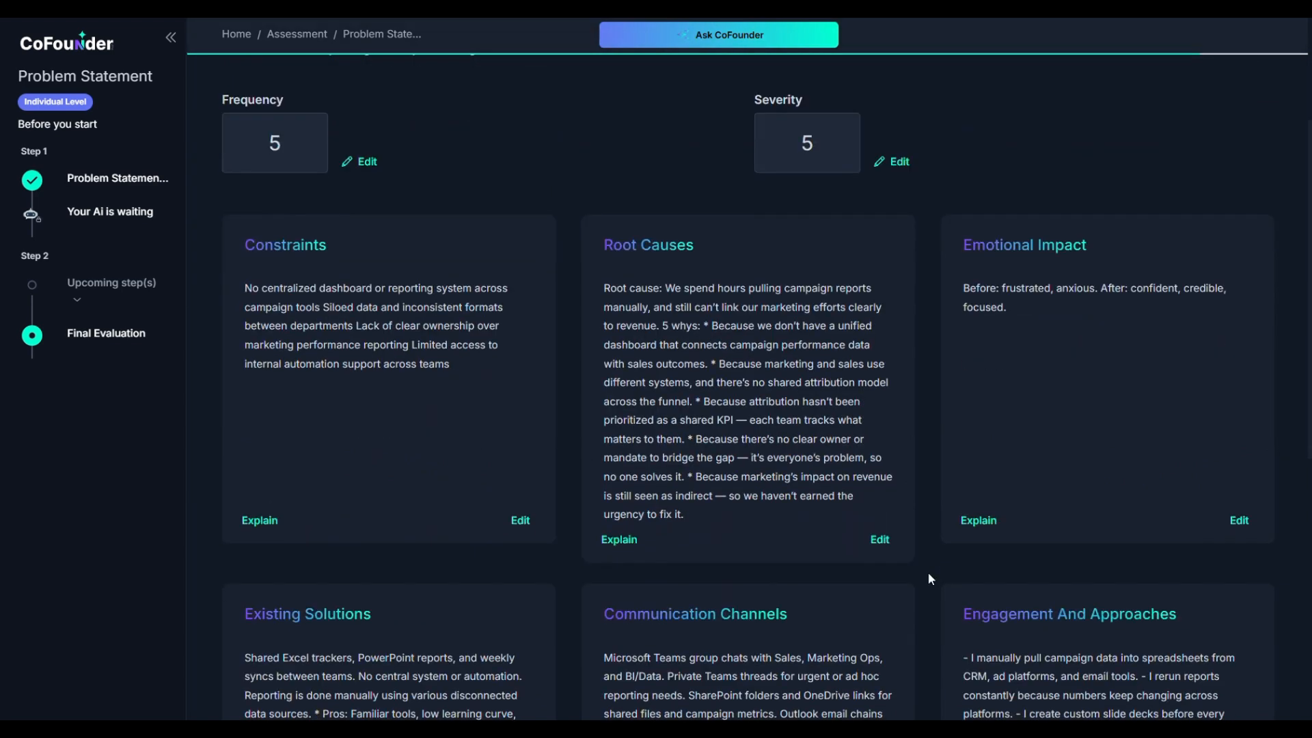
pyautogui.click(879, 540)
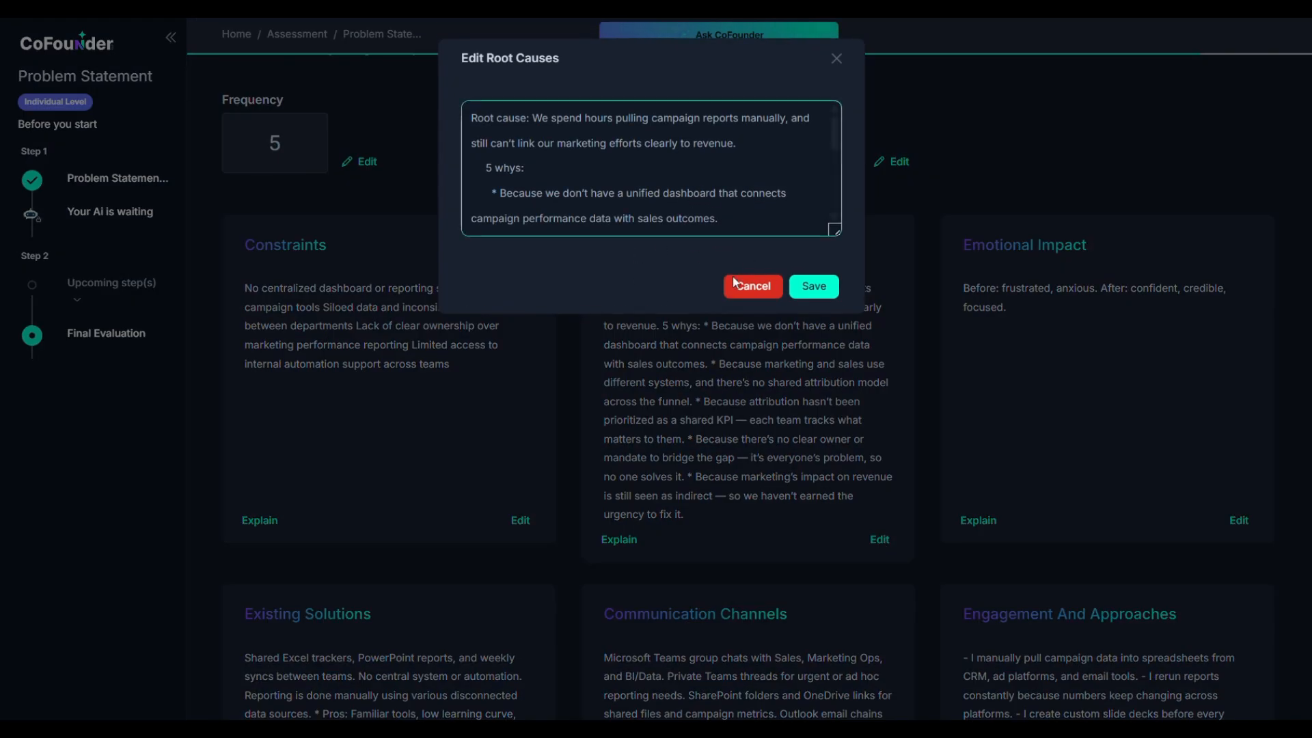
pyautogui.click(754, 287)
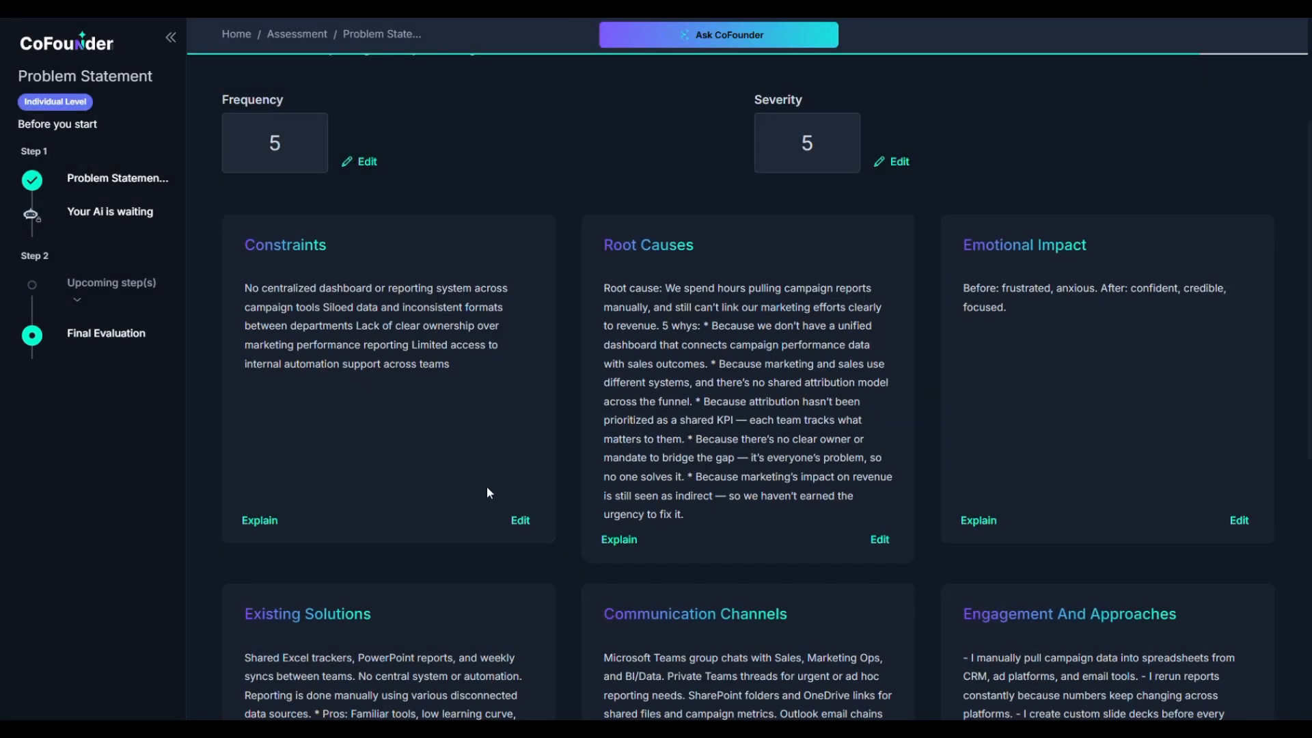
pyautogui.scroll(-5, 456, 567)
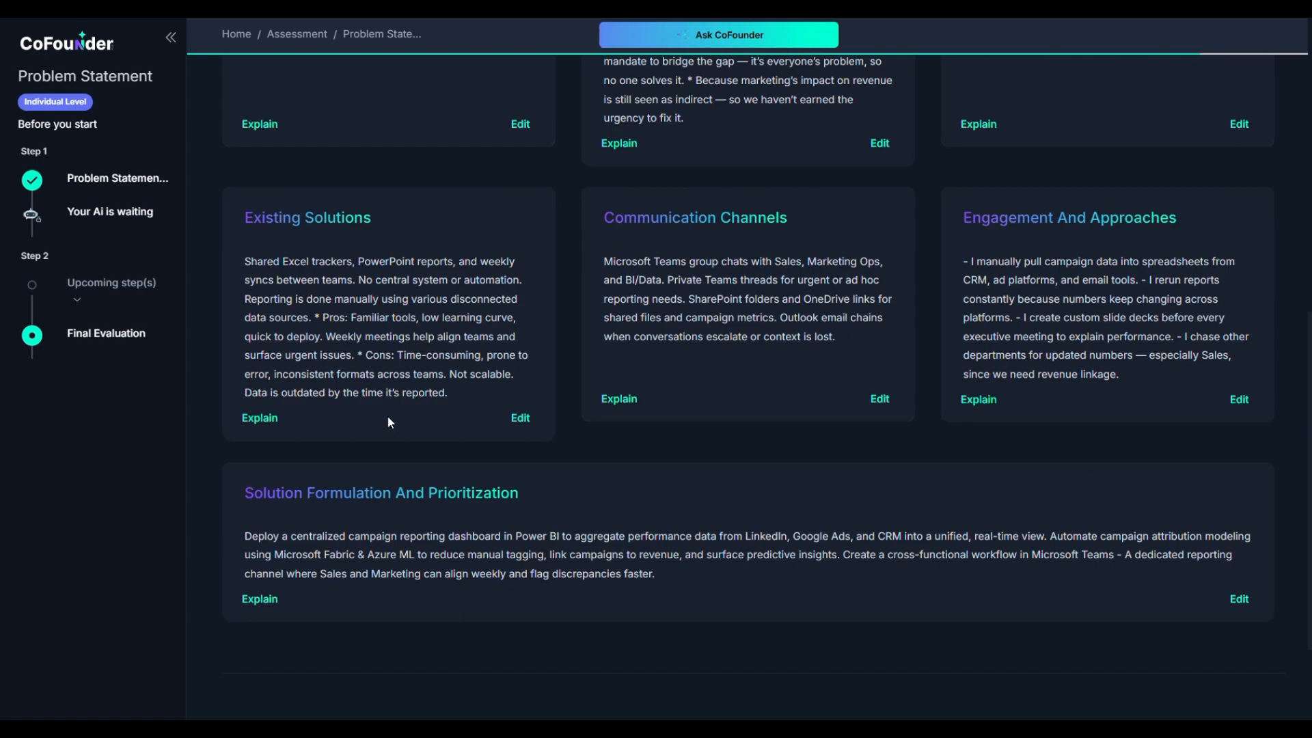
pyautogui.scroll(6, 407, 655)
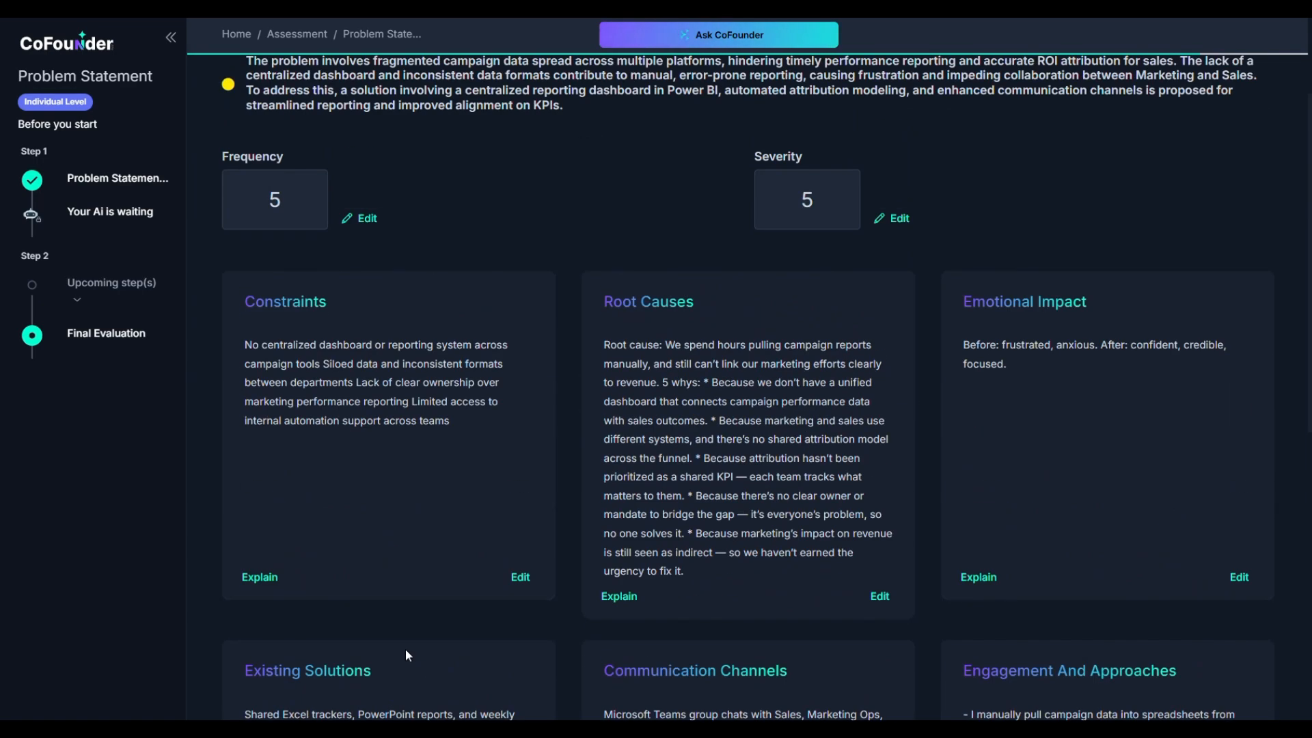
pyautogui.scroll(3, 412, 264)
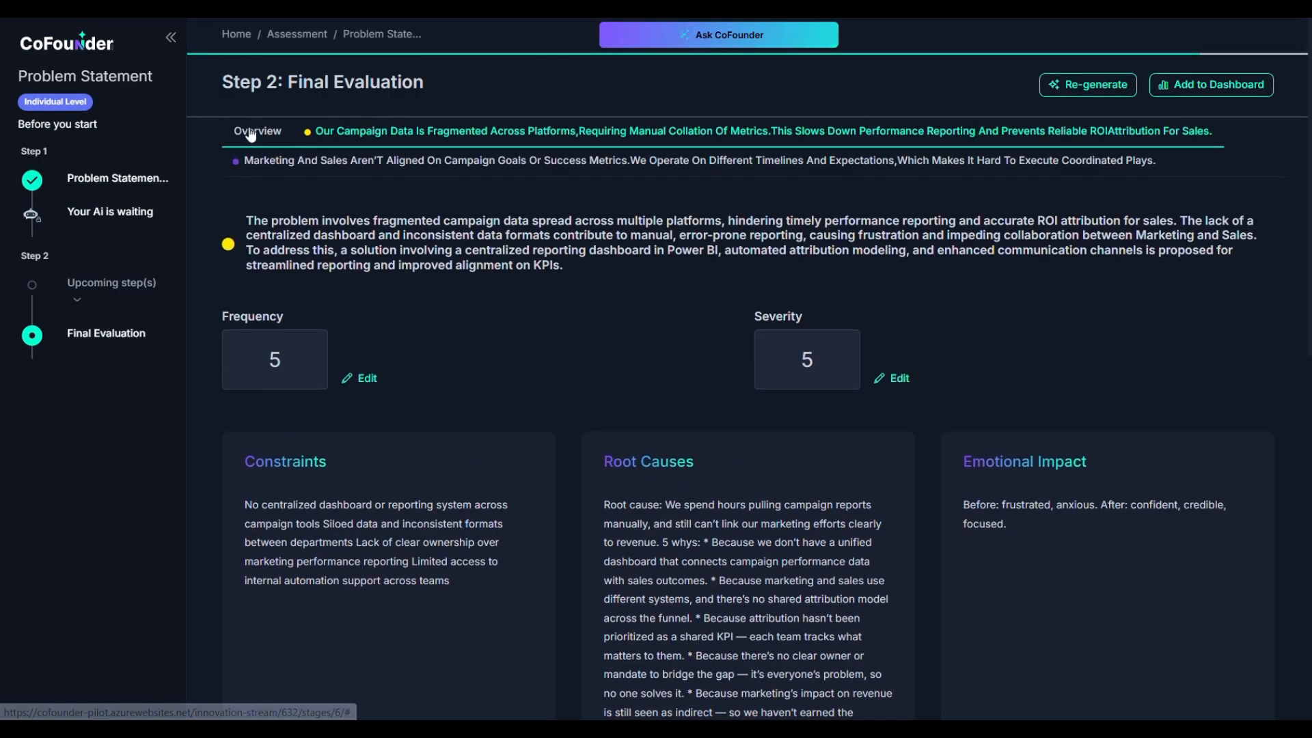
# Return to the Final Evaluation overview and examine its problem statements and the Challenge Breakdown chart with both challenge summaries.
pyautogui.click(251, 134)
pyautogui.scroll(-10, 428, 447)
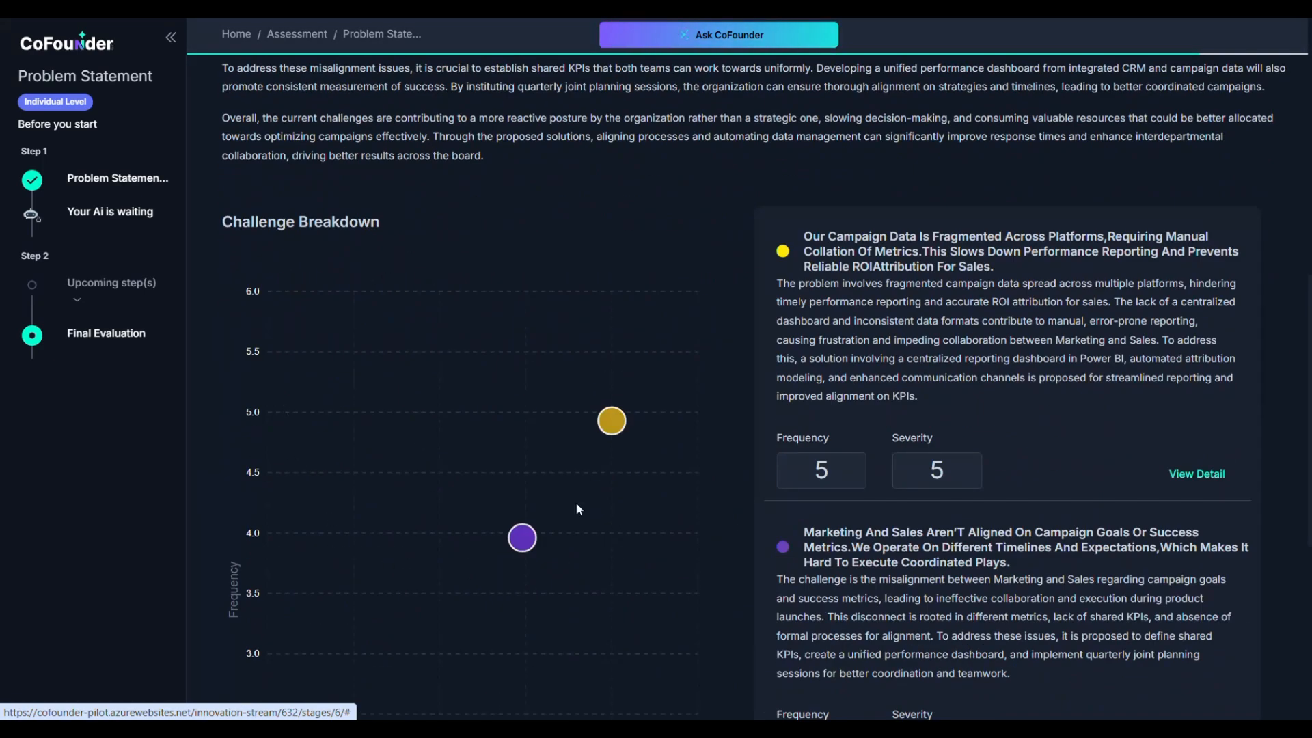
pyautogui.scroll(-1, 460, 362)
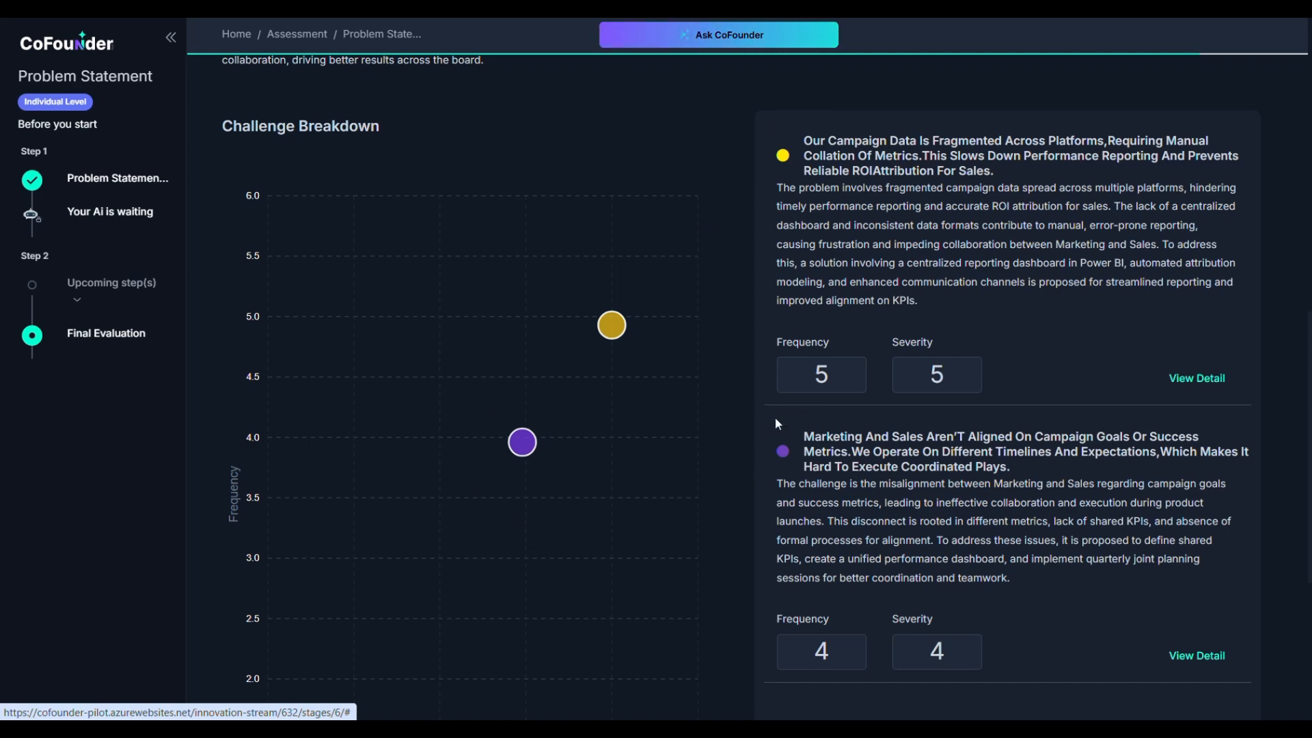
pyautogui.scroll(-1, 711, 567)
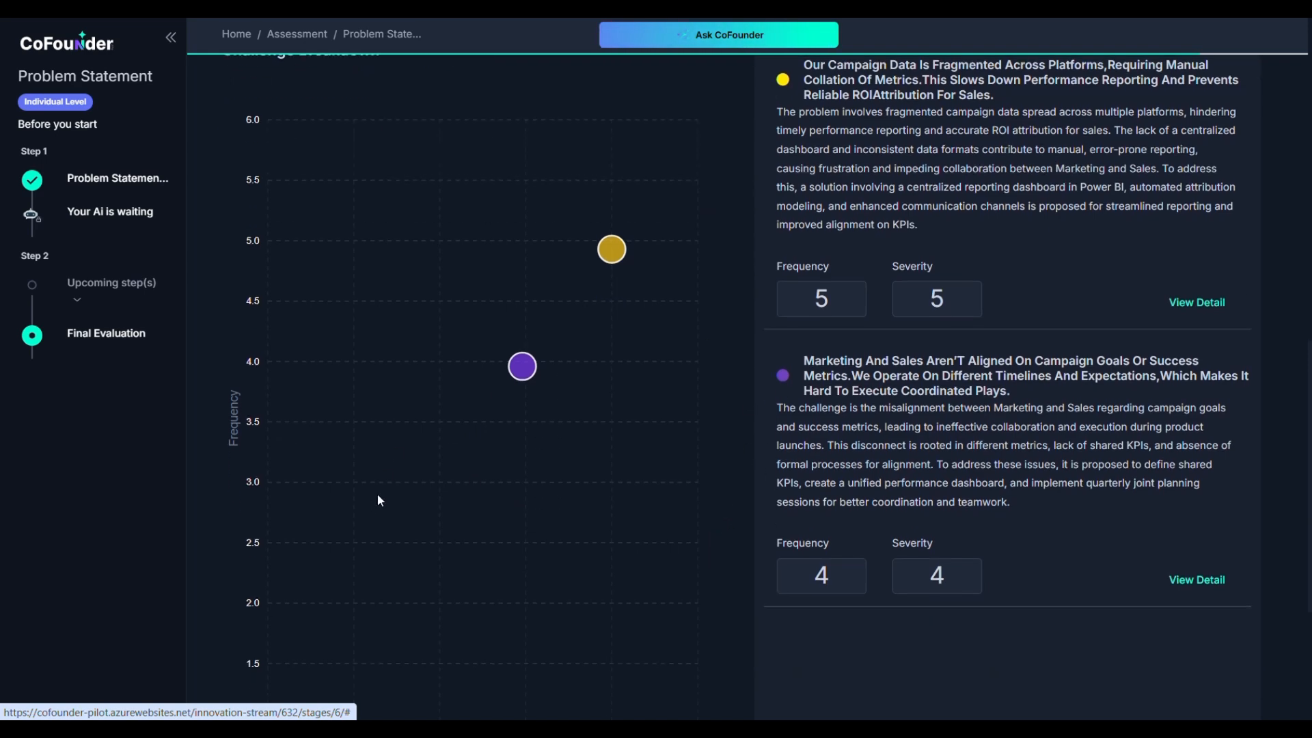
pyautogui.scroll(4, 720, 438)
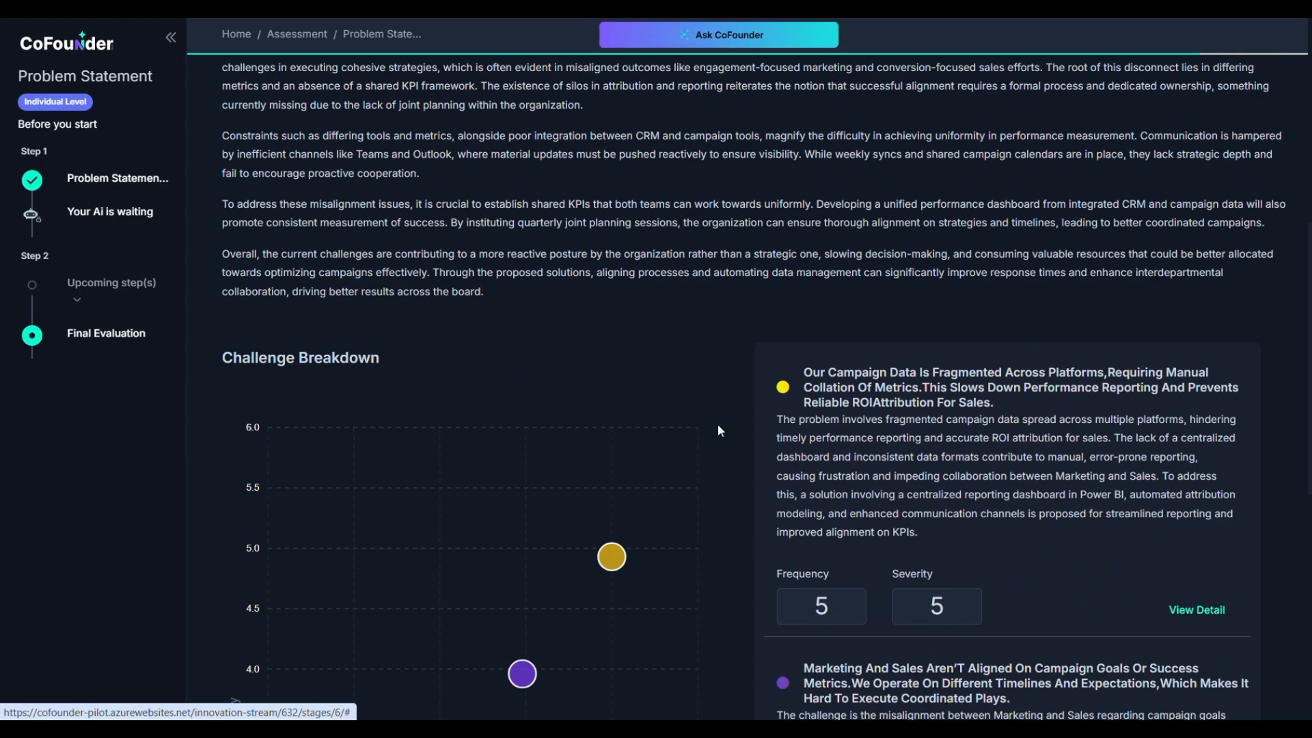
pyautogui.scroll(-5, 718, 430)
pyautogui.scroll(10, 718, 430)
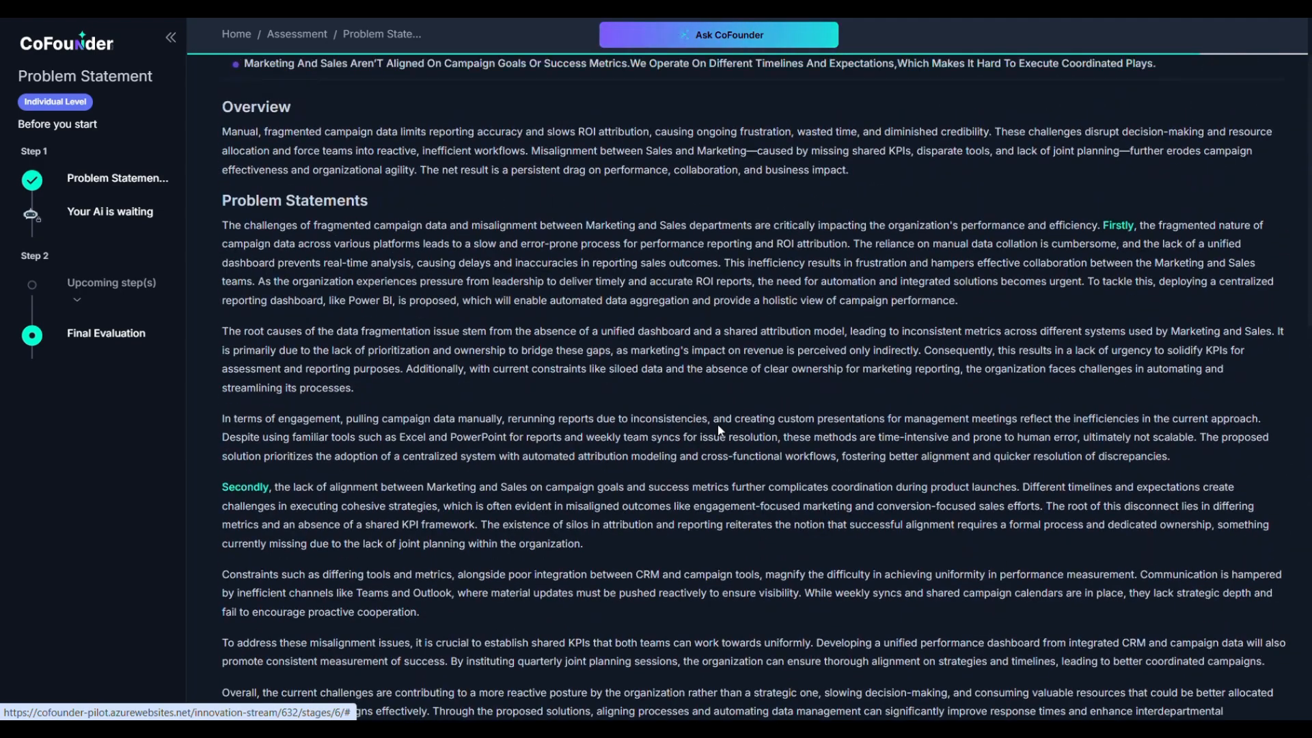
pyautogui.scroll(2, 717, 429)
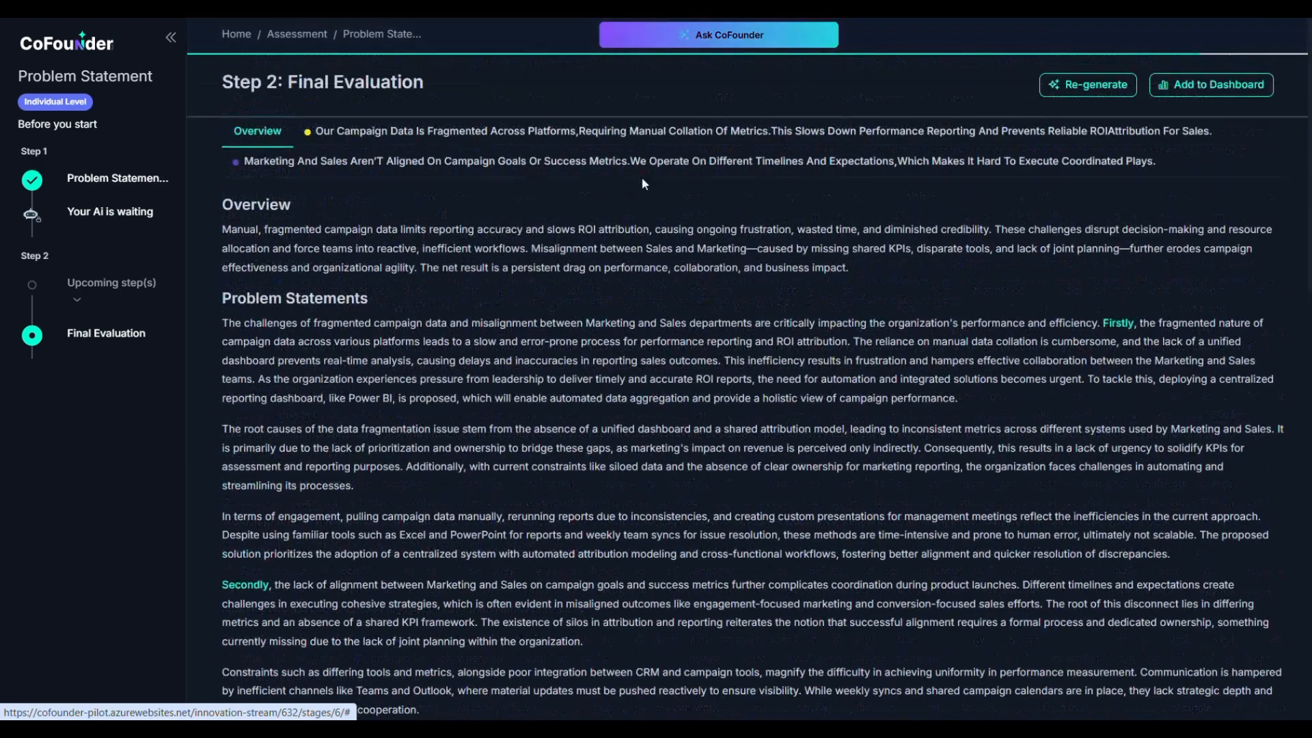
# View the detail pages of both challenges in turn, return to the overview and briefly highlight the opening Problem Statements text.
pyautogui.click(441, 136)
pyautogui.click(273, 156)
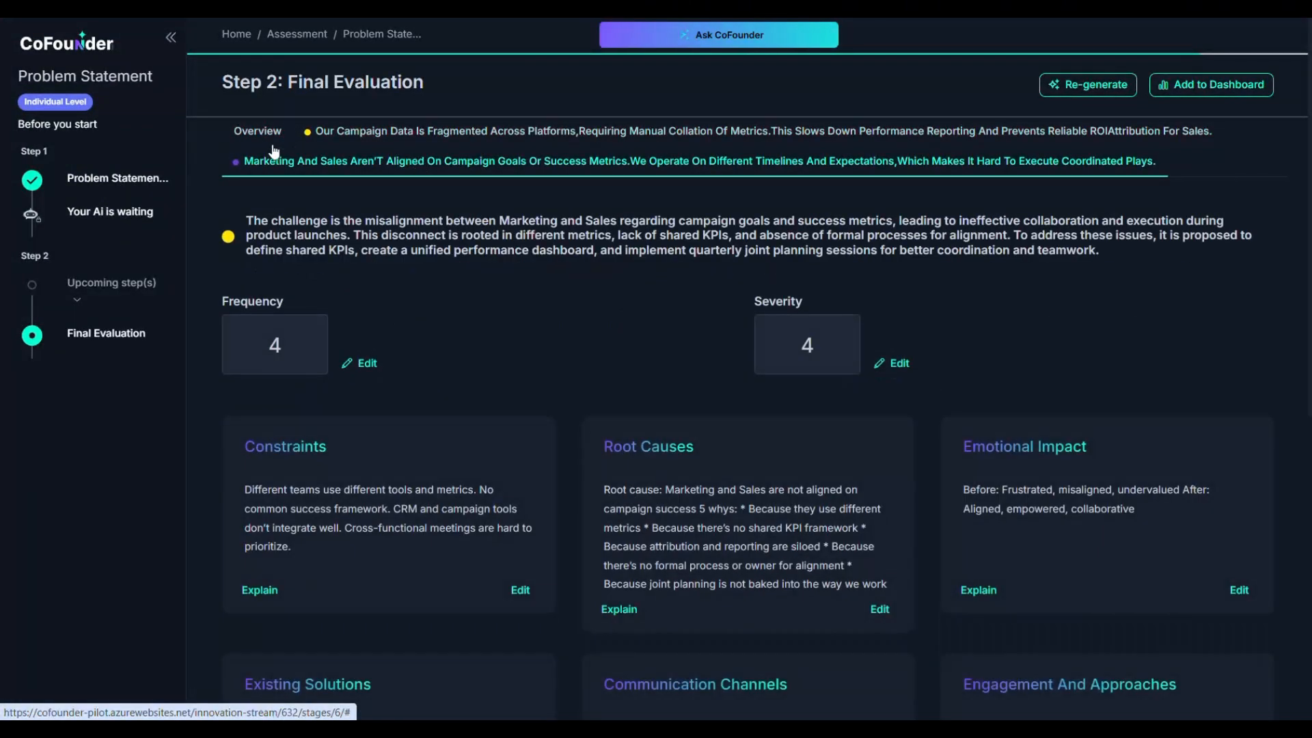
pyautogui.click(259, 132)
pyautogui.click(407, 137)
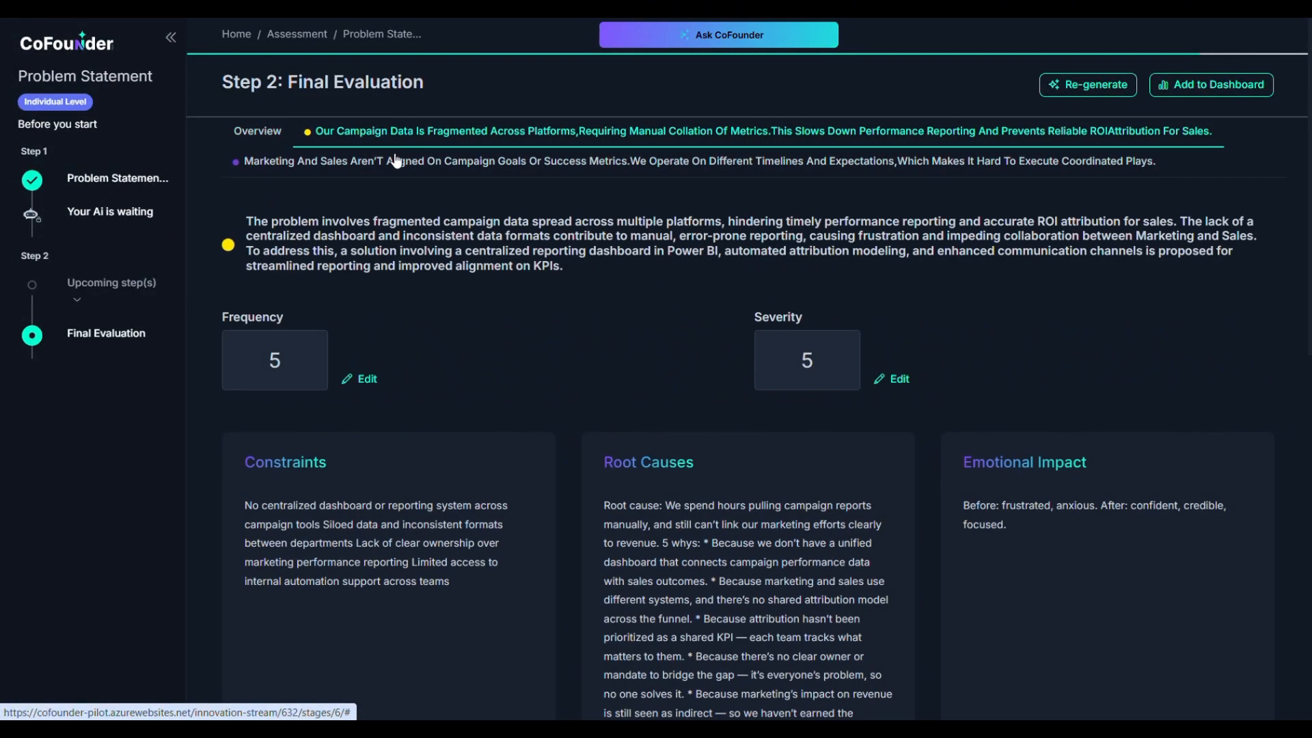
pyautogui.click(396, 161)
pyautogui.click(263, 131)
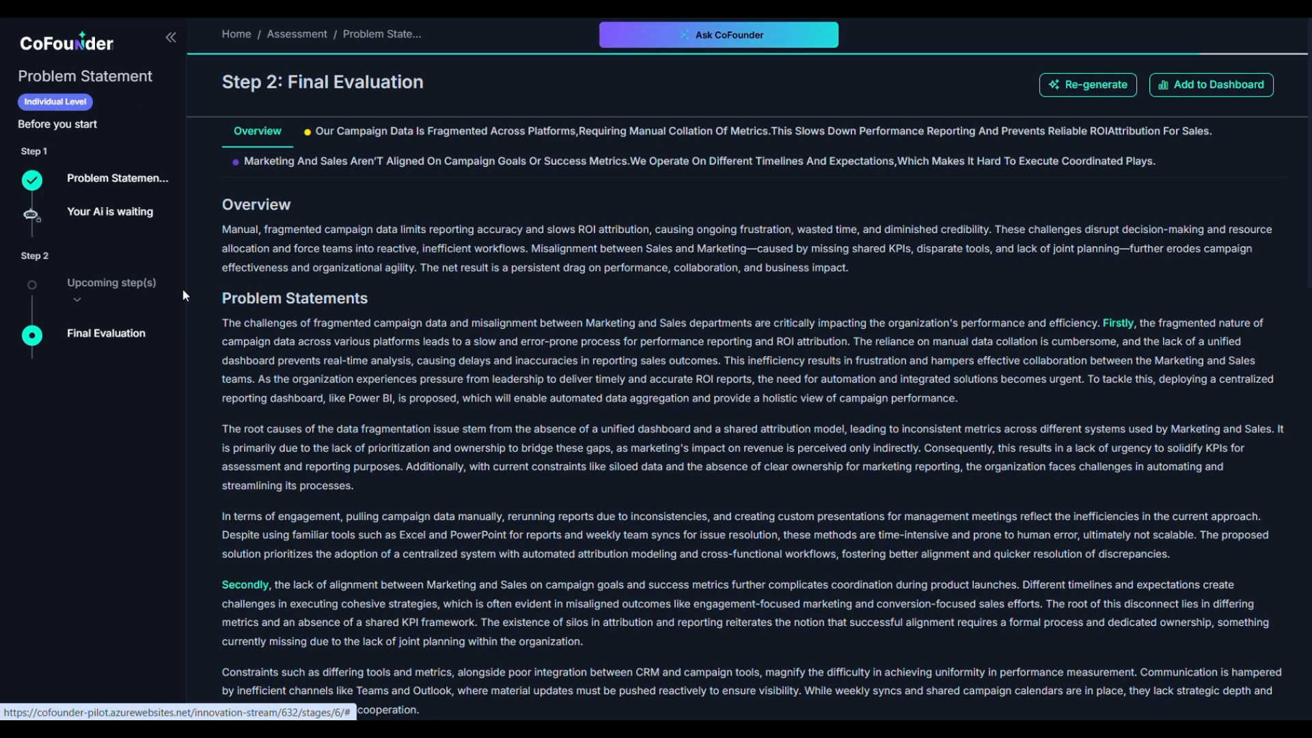
pyautogui.moveTo(585, 333); pyautogui.dragTo(717, 342)
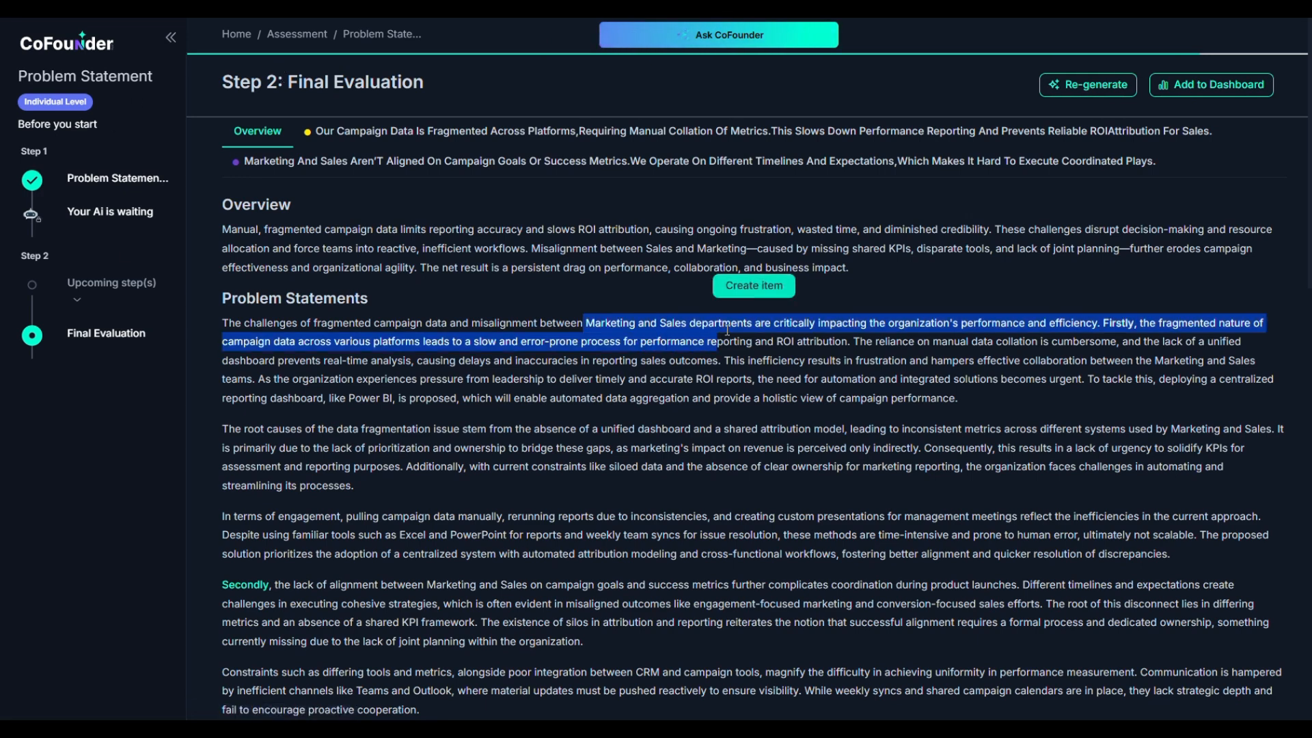
pyautogui.click(559, 290)
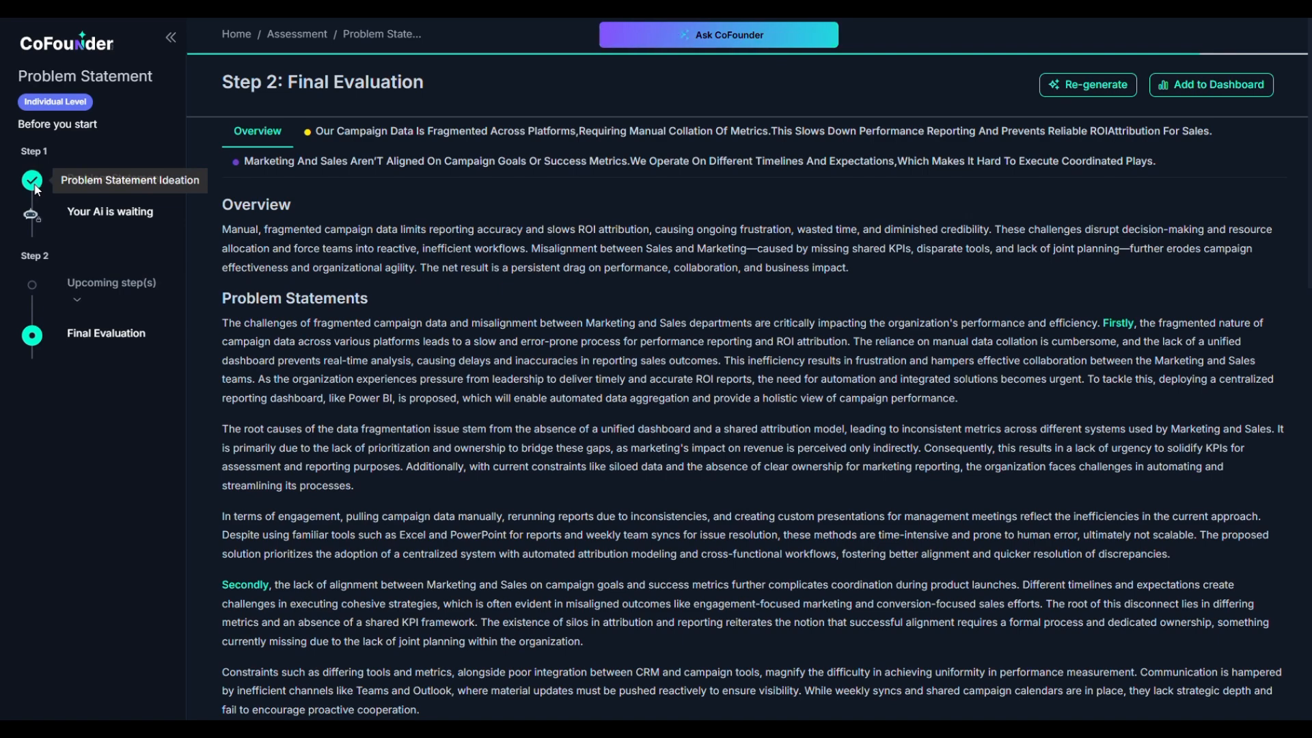
# Revisit the Problem Statement Ideation answers through to the Organization Impact response, and reopen the Final Evaluation.
pyautogui.click(117, 185)
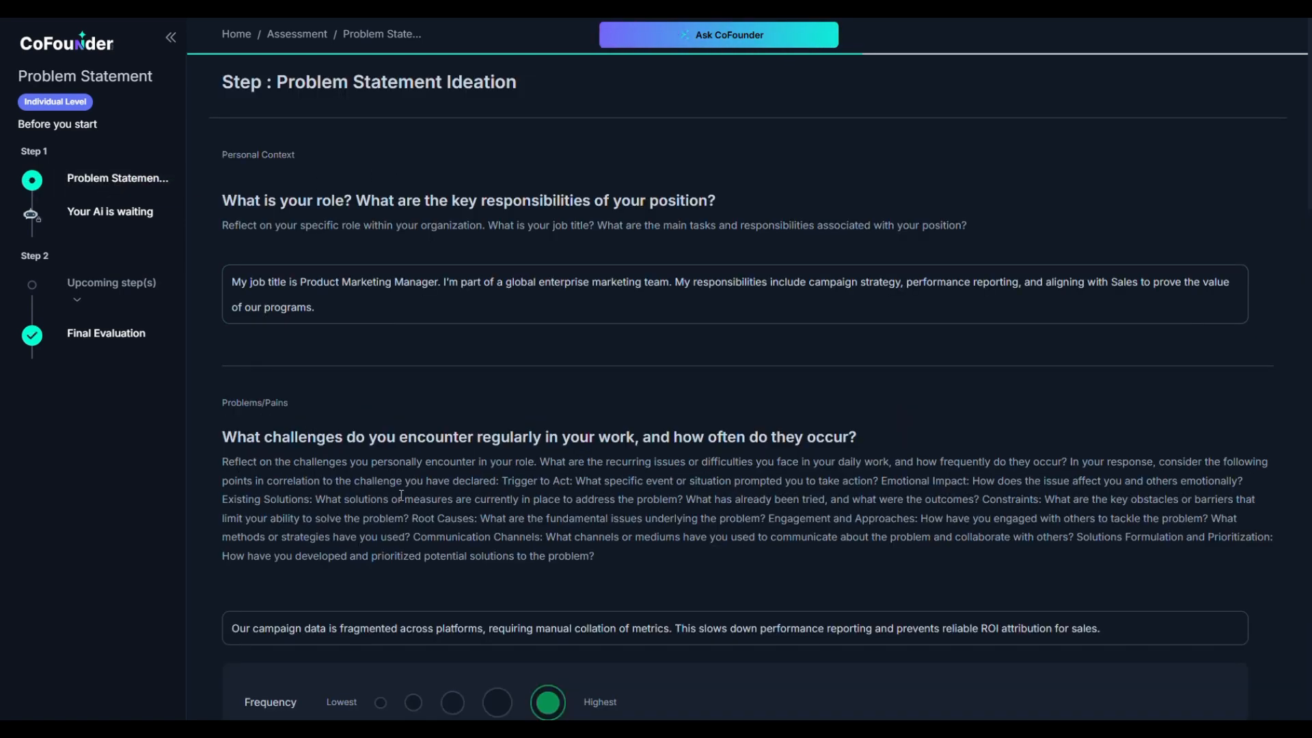
pyautogui.scroll(-15, 401, 501)
pyautogui.scroll(-13, 399, 493)
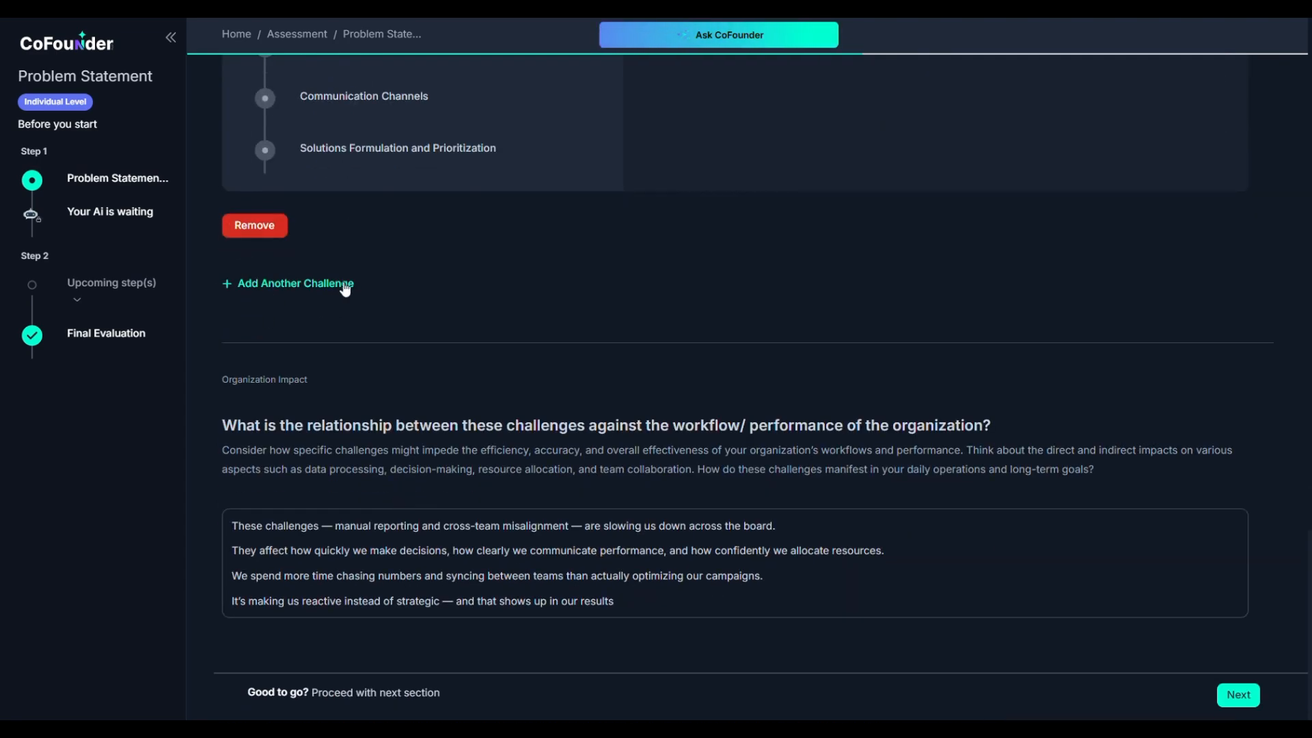
pyautogui.scroll(20, 345, 289)
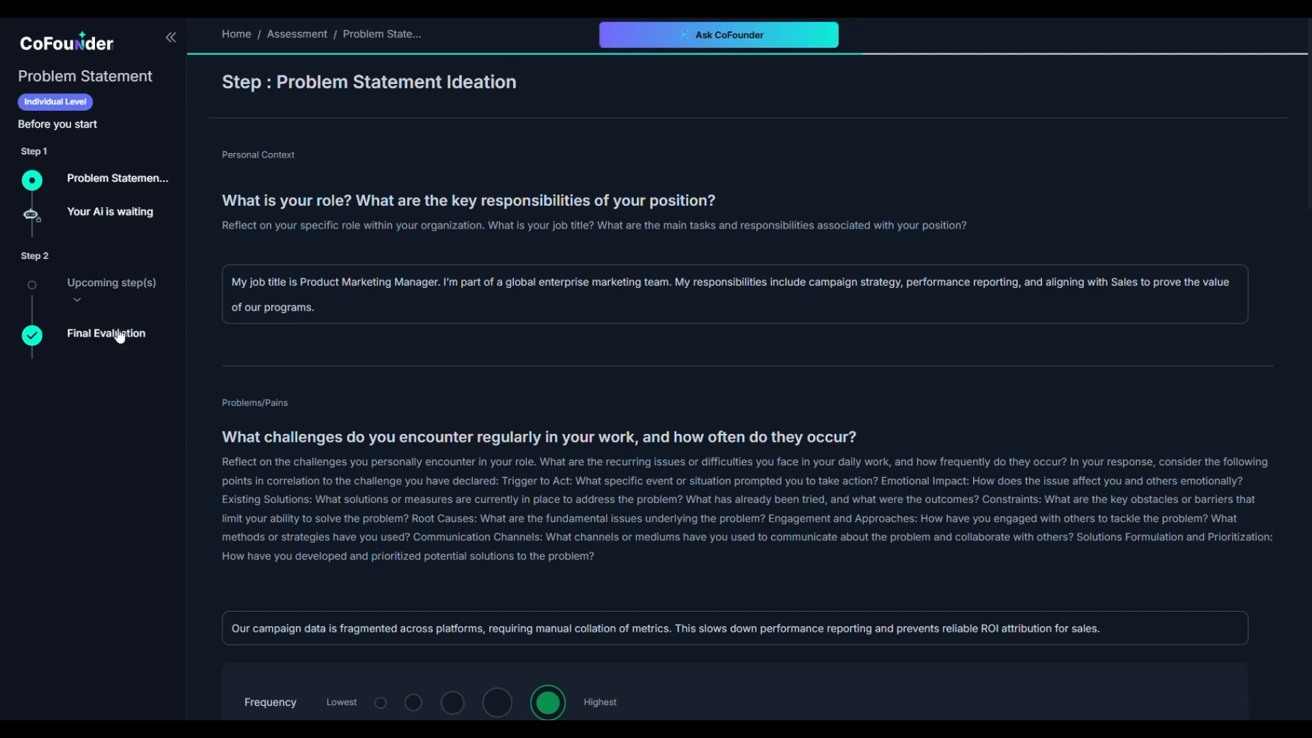
pyautogui.click(107, 338)
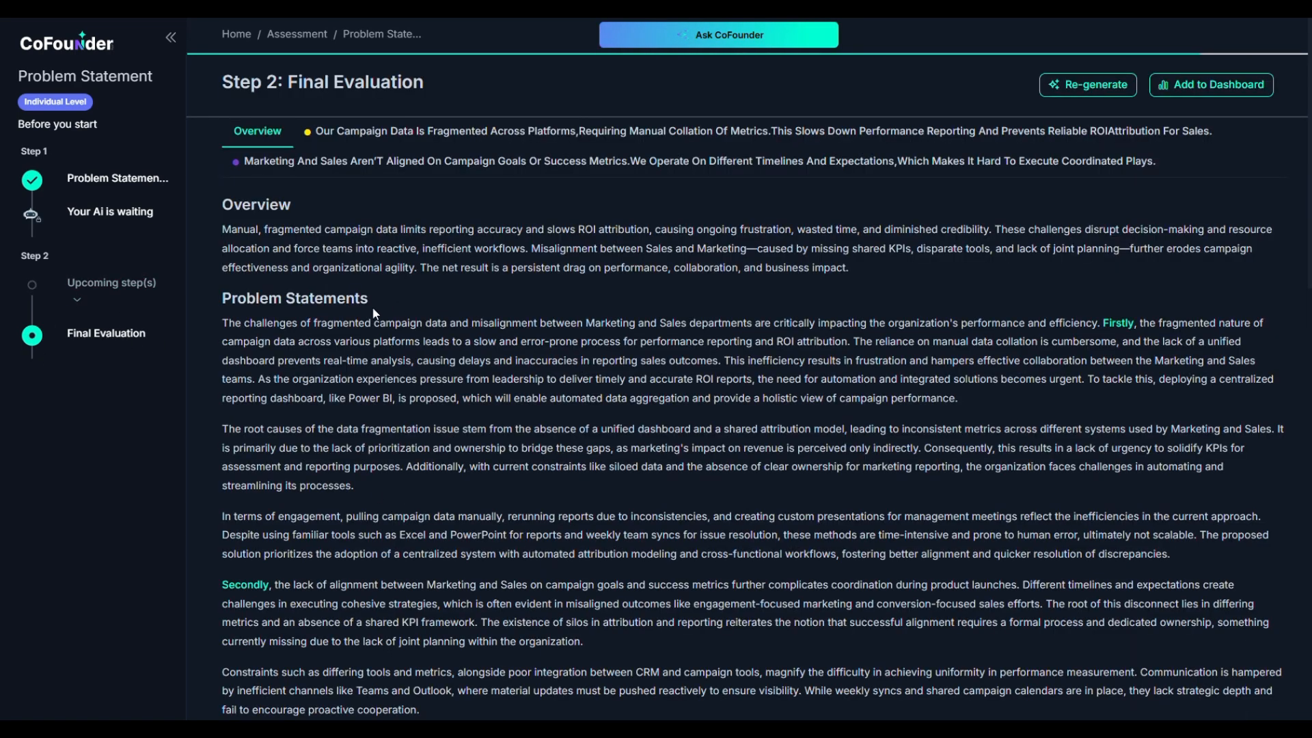
# Regenerate the Final Evaluation and review the new overview, problem statements and Challenge Breakdown.
pyautogui.scroll(-6, 538, 451)
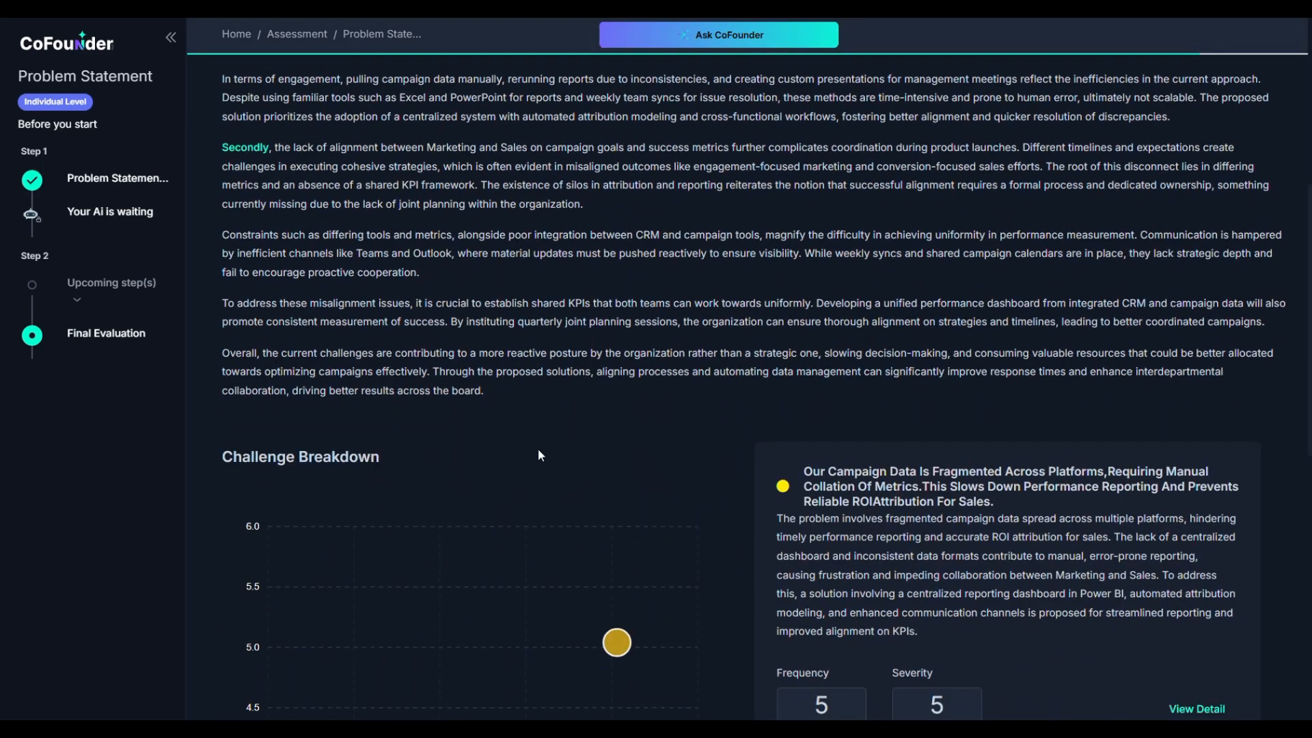
pyautogui.scroll(-8, 538, 448)
pyautogui.scroll(15, 538, 448)
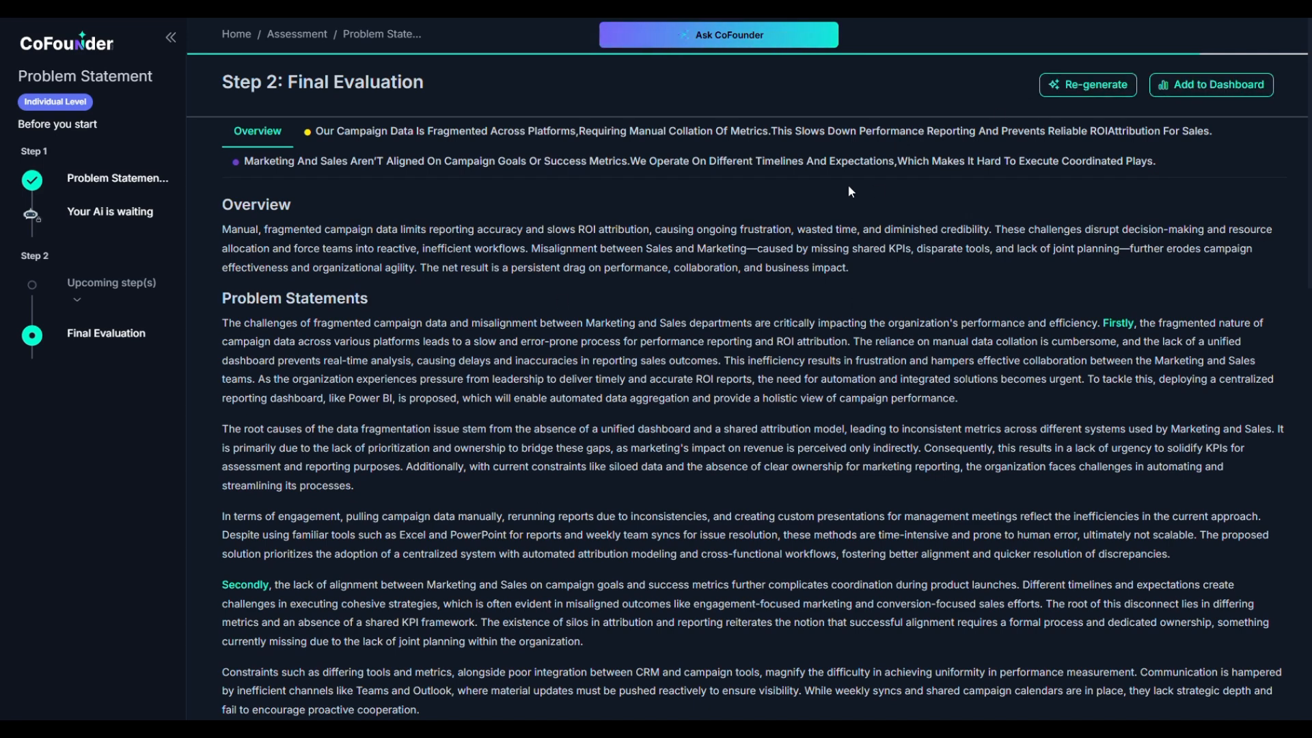
pyautogui.click(1091, 86)
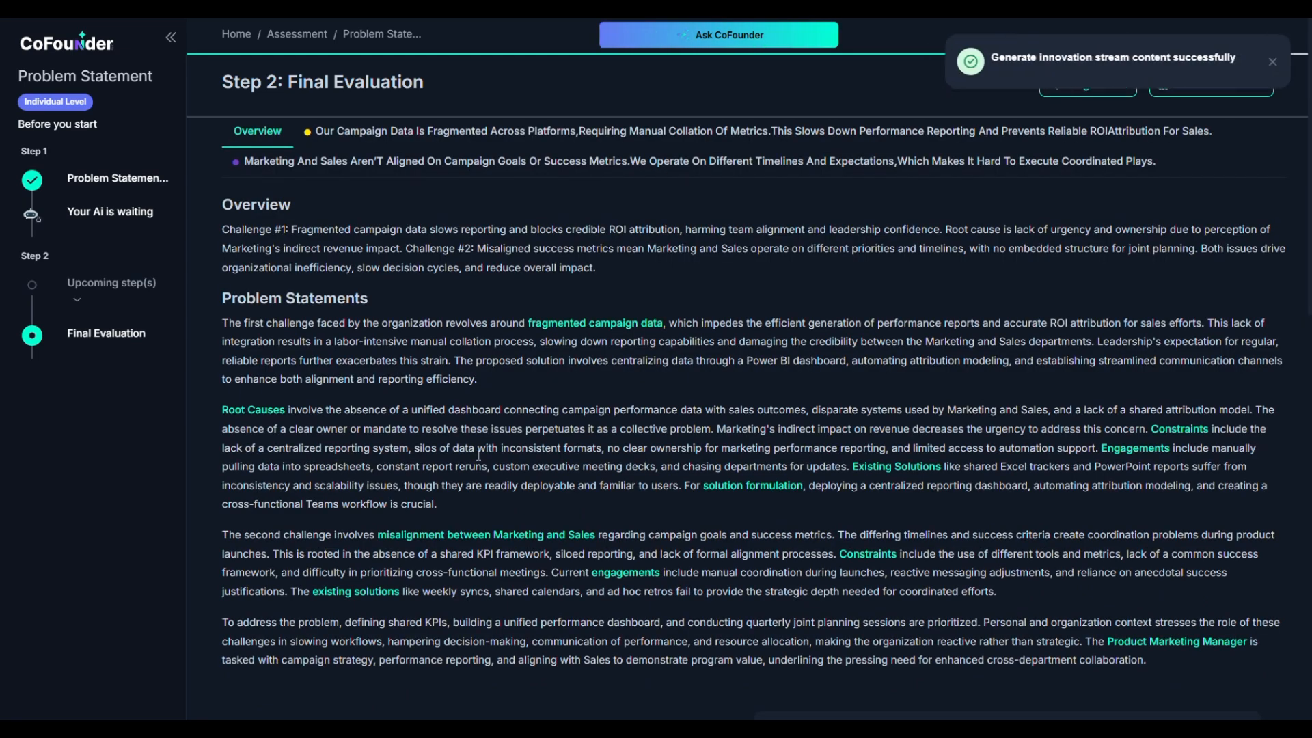
pyautogui.scroll(-10, 559, 448)
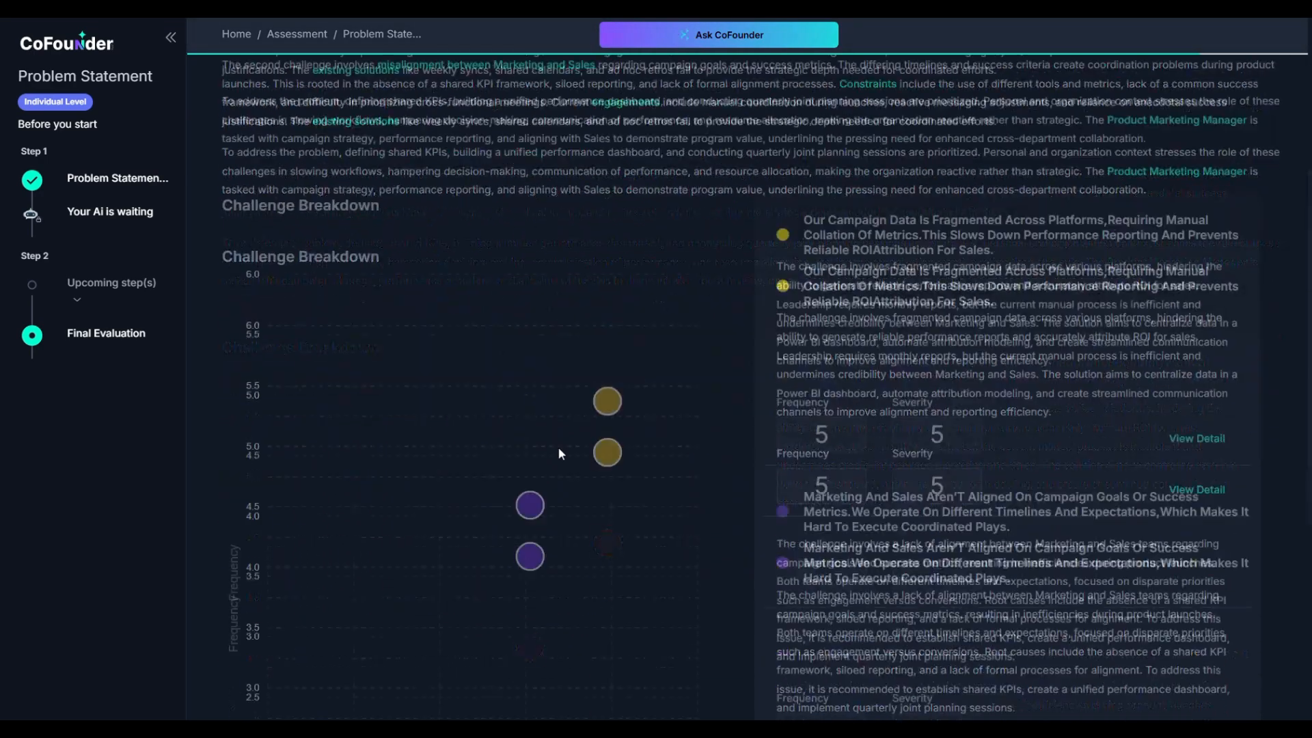
pyautogui.scroll(10, 560, 454)
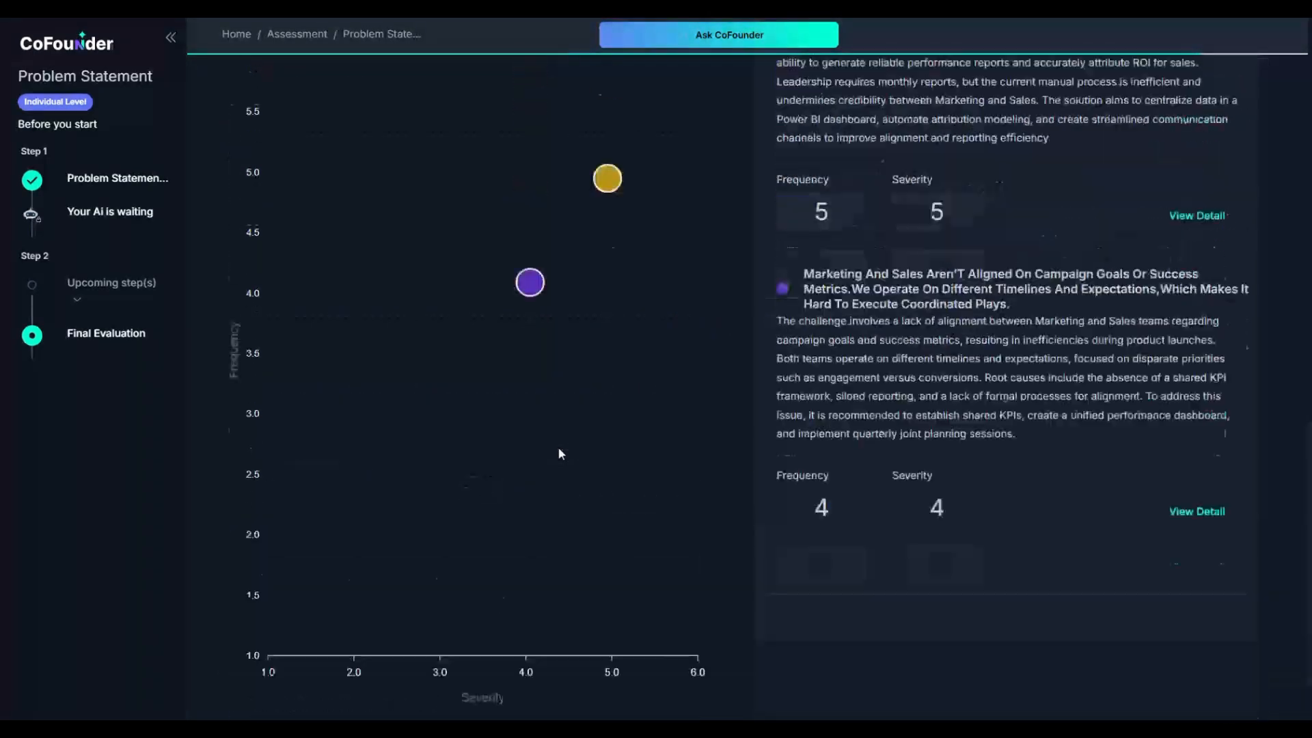
pyautogui.scroll(2, 559, 453)
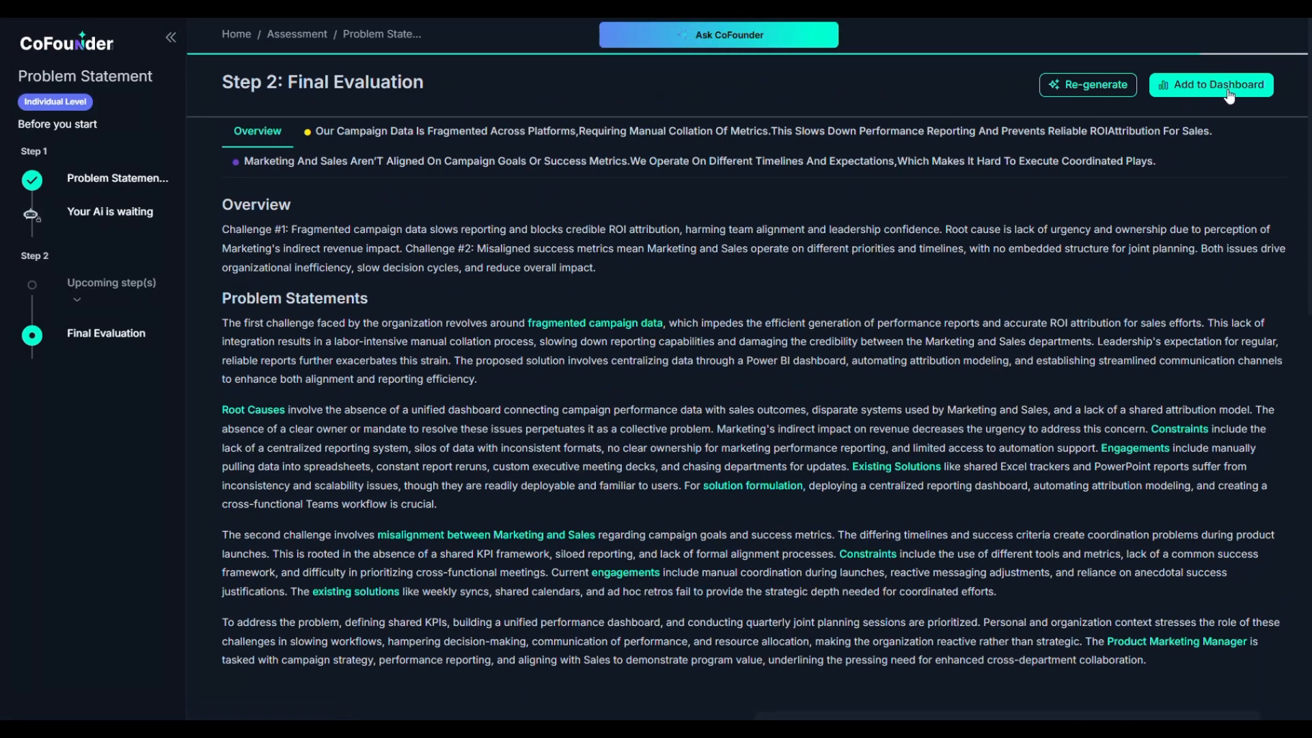
# View the options for adding the evaluation to an existing or new dashboard, and dismiss them without choosing one.
pyautogui.click(1229, 97)
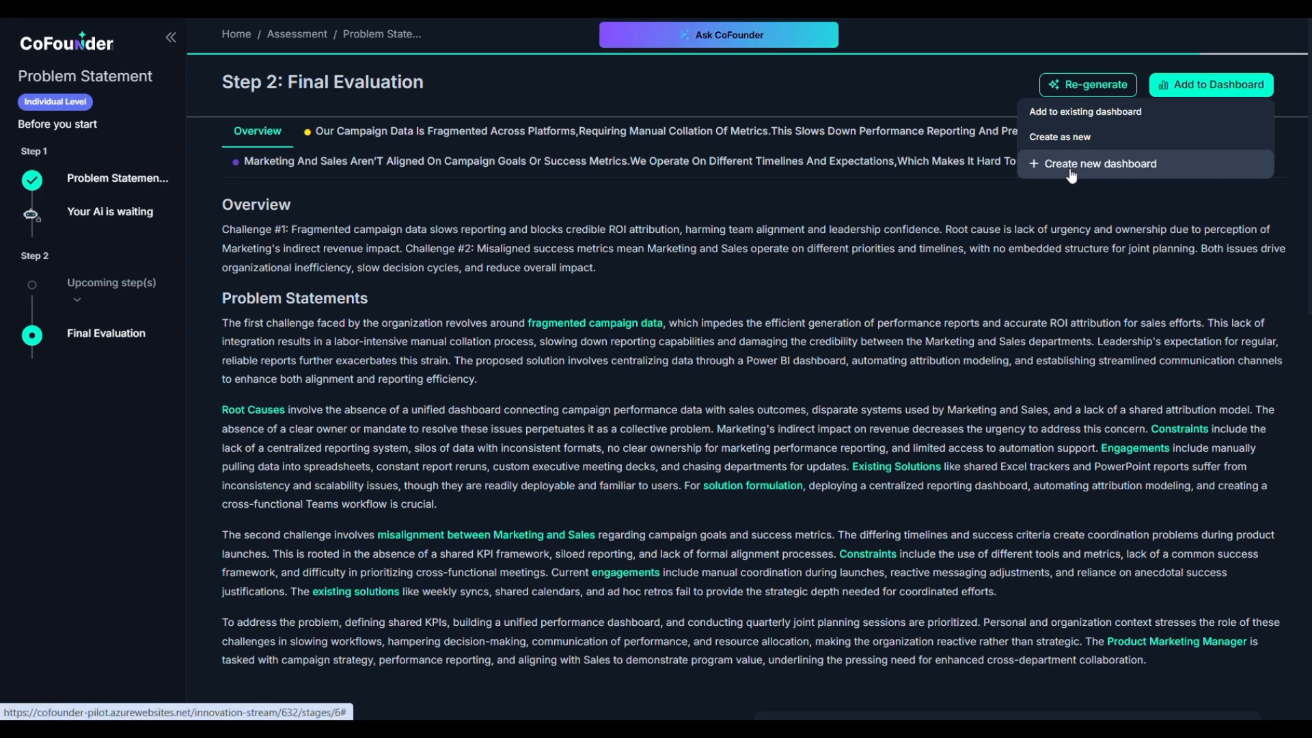
pyautogui.click(964, 76)
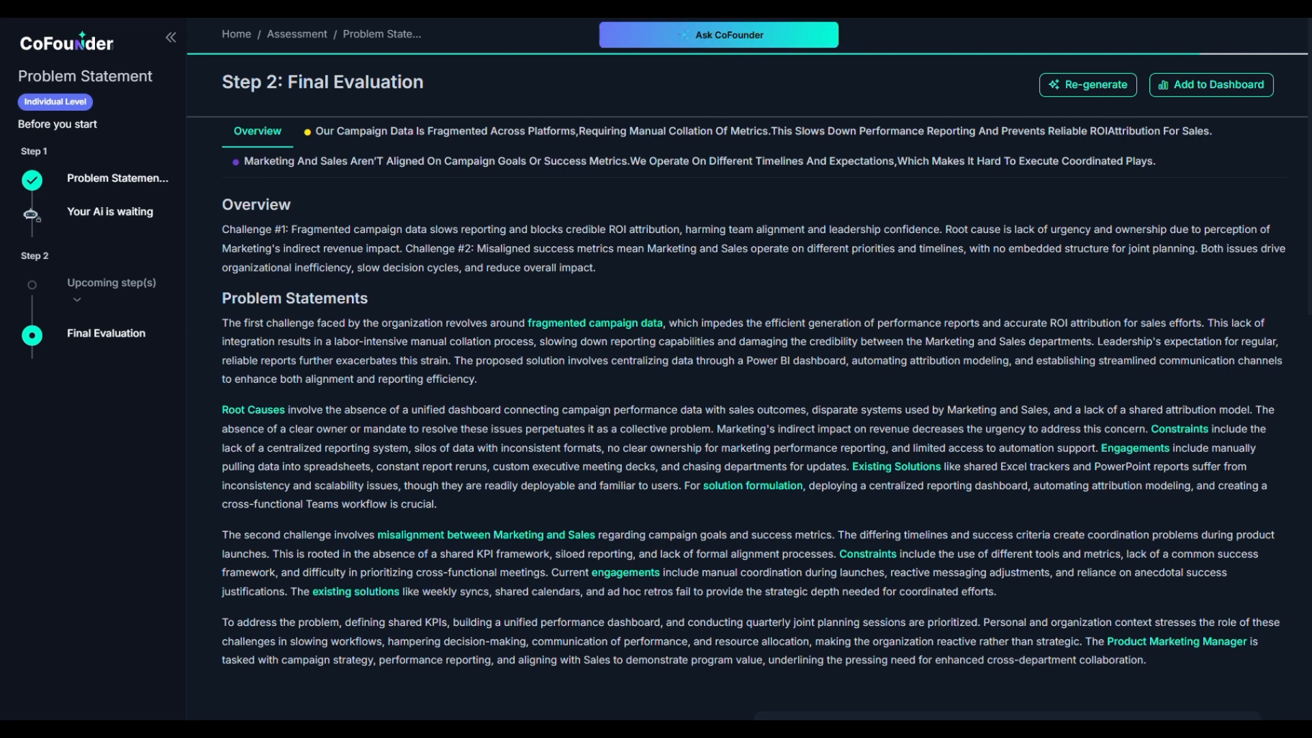
pyautogui.click(1202, 94)
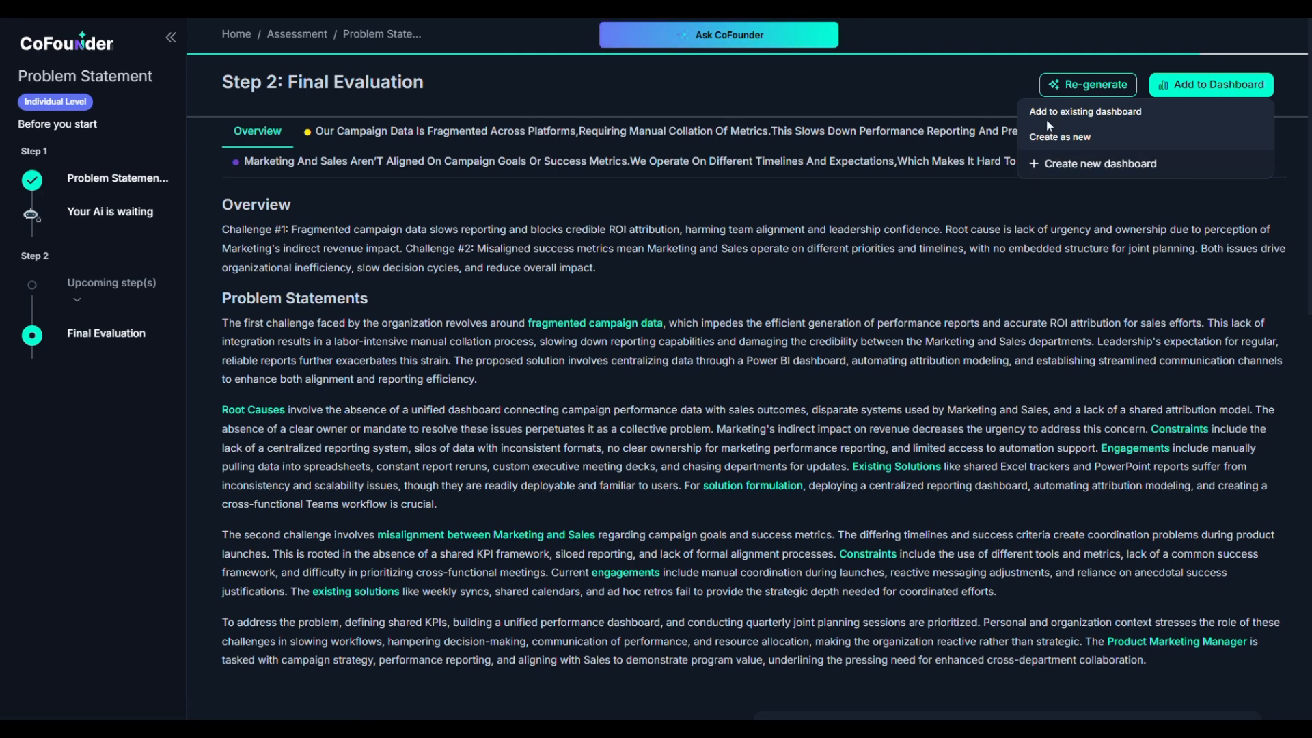
pyautogui.click(986, 82)
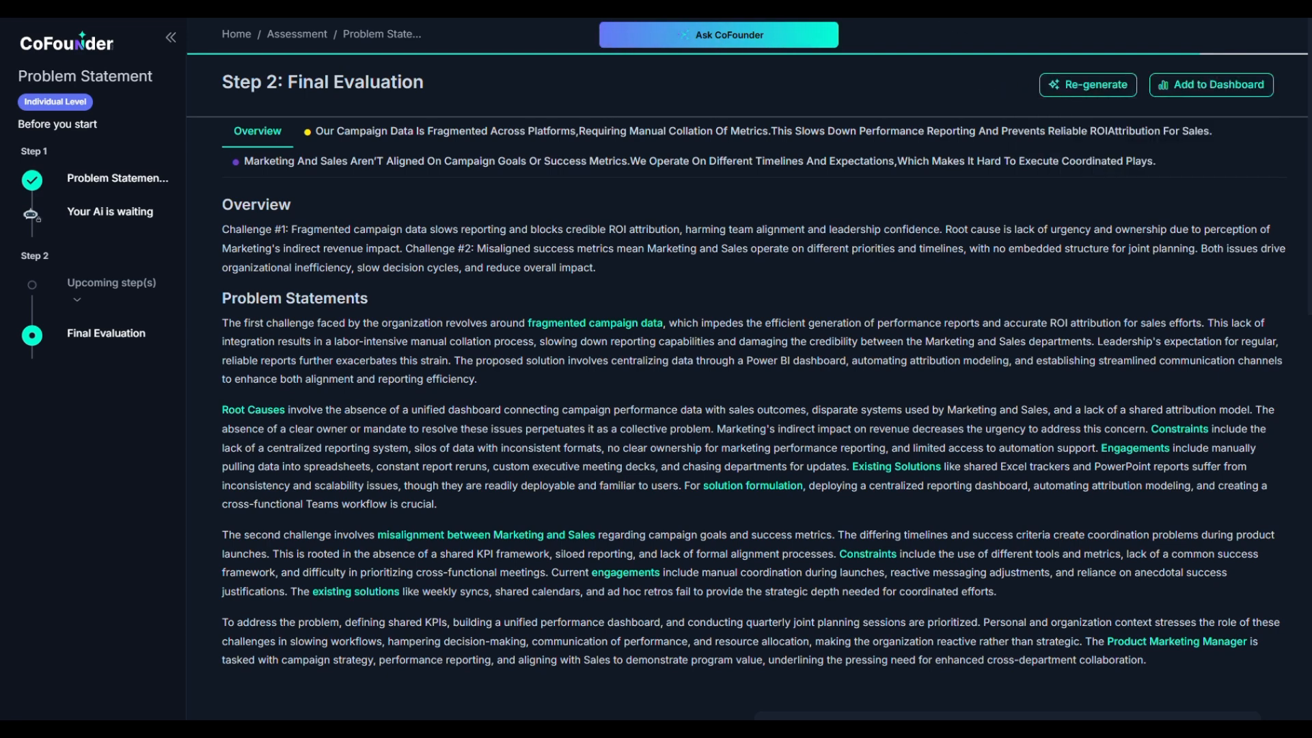
# Highlight the unified dashboard and ownership/automation passages in the Problem Statements in turn to view the item-creation option, and clear each selection.
pyautogui.scroll(-1, 573, 230)
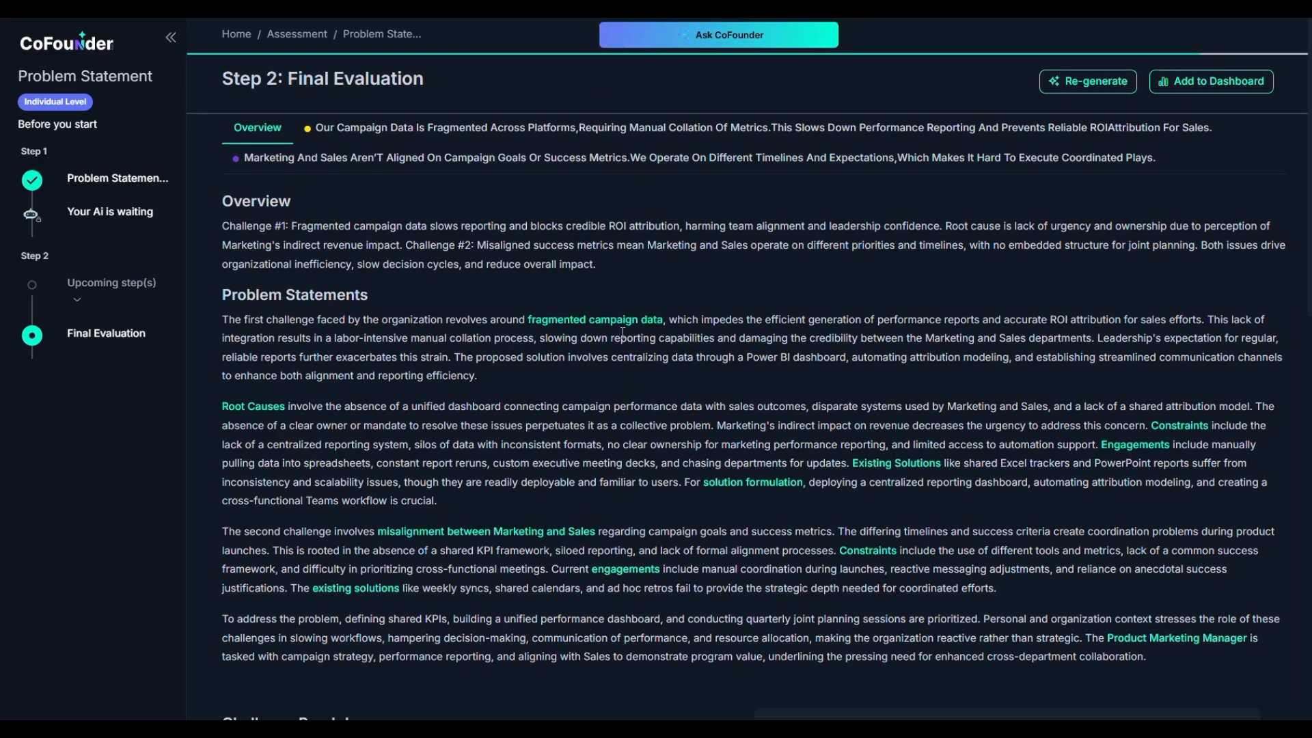
pyautogui.scroll(-6, 635, 478)
pyautogui.scroll(6, 639, 499)
pyautogui.scroll(1, 640, 486)
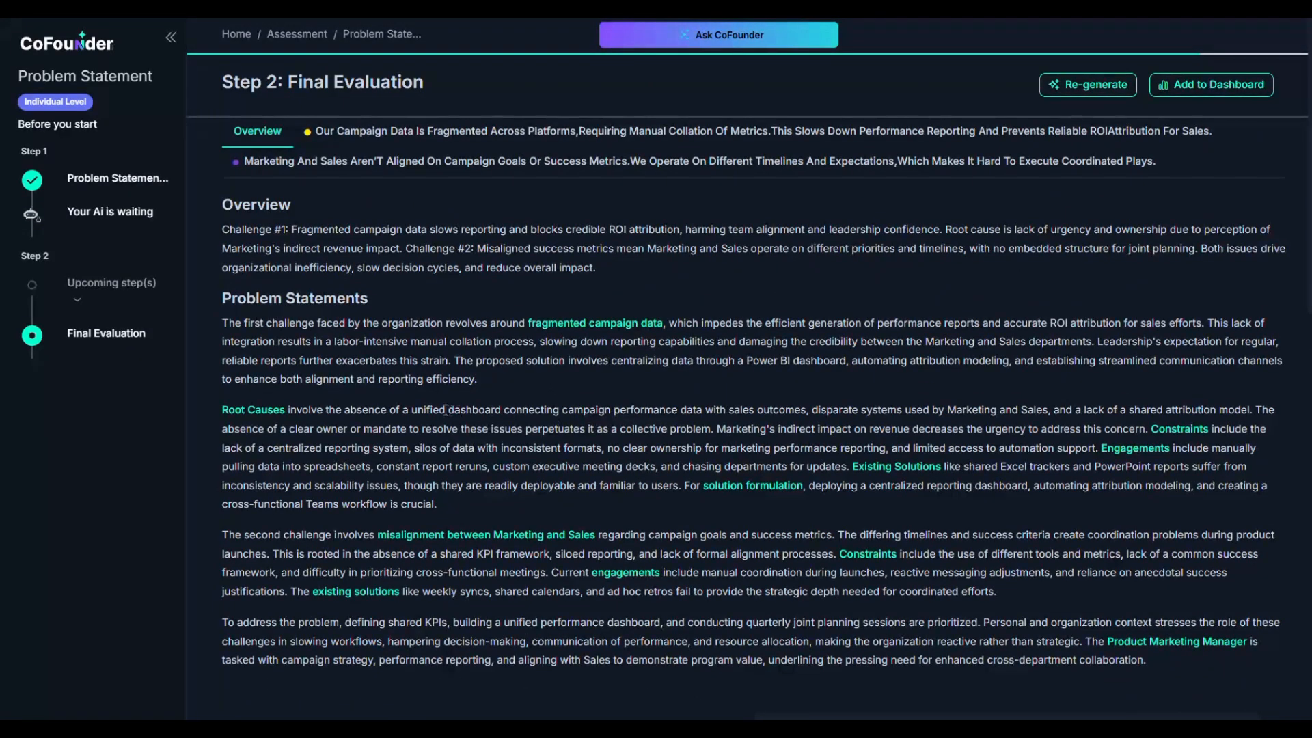
pyautogui.moveTo(415, 408); pyautogui.dragTo(811, 410)
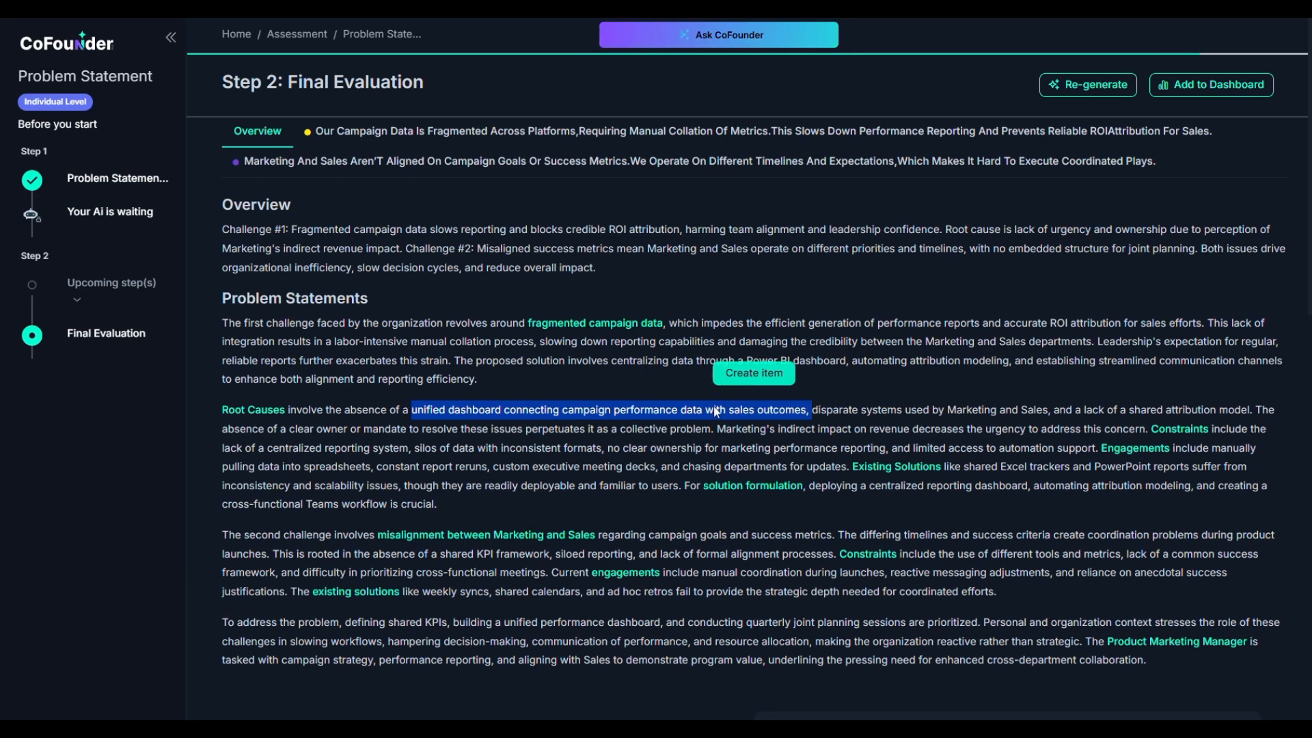
pyautogui.click(876, 389)
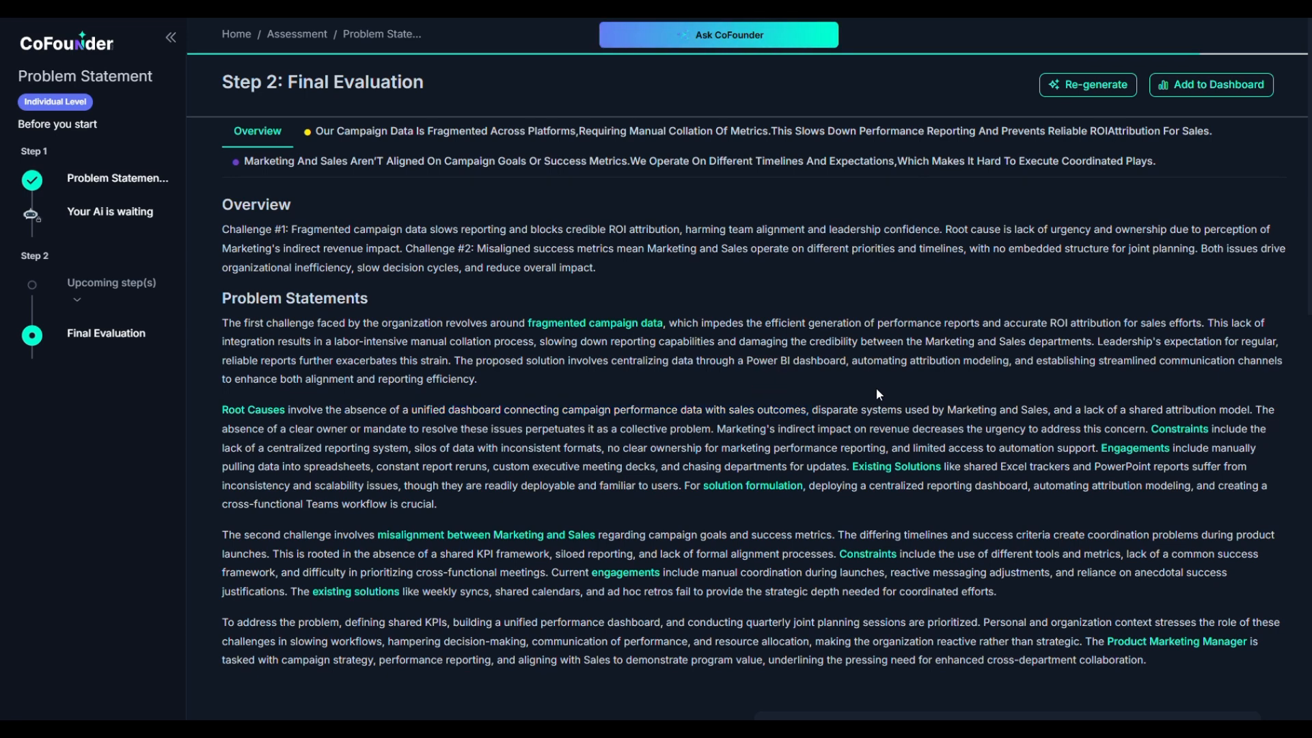
pyautogui.moveTo(605, 448); pyautogui.dragTo(1100, 448)
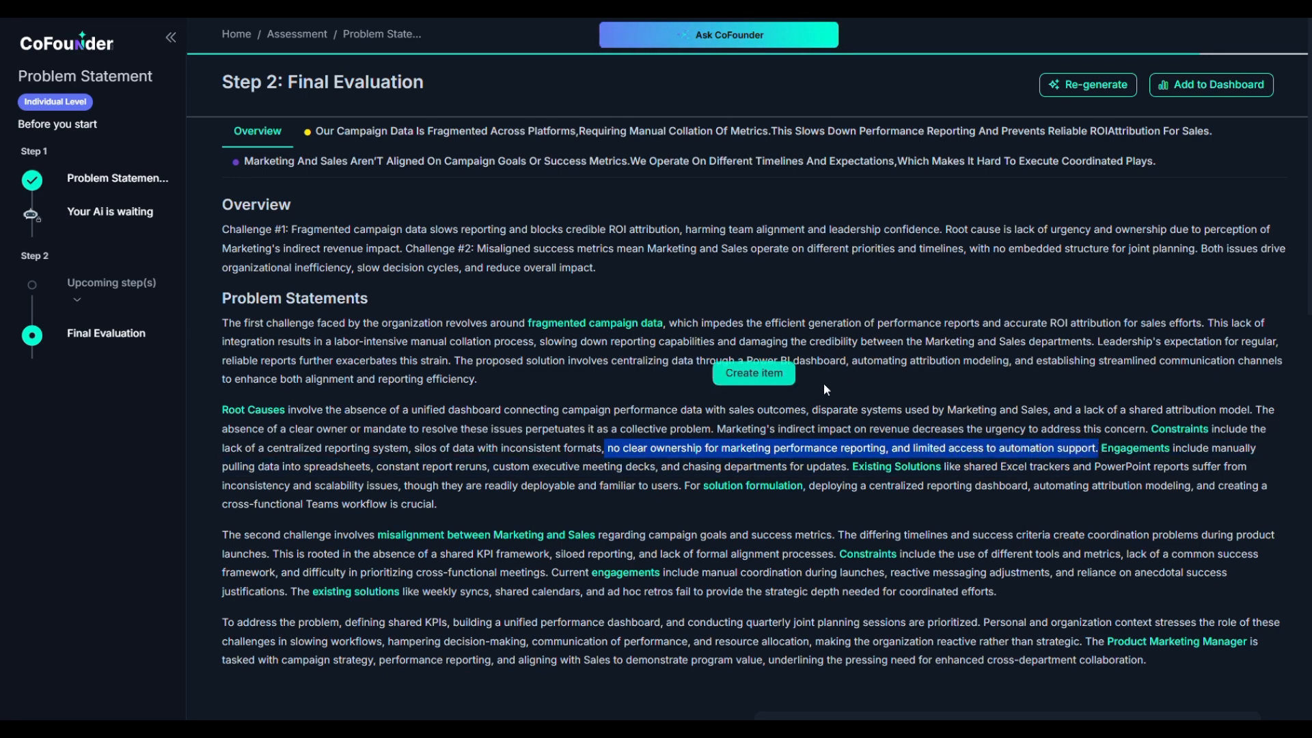
pyautogui.click(723, 507)
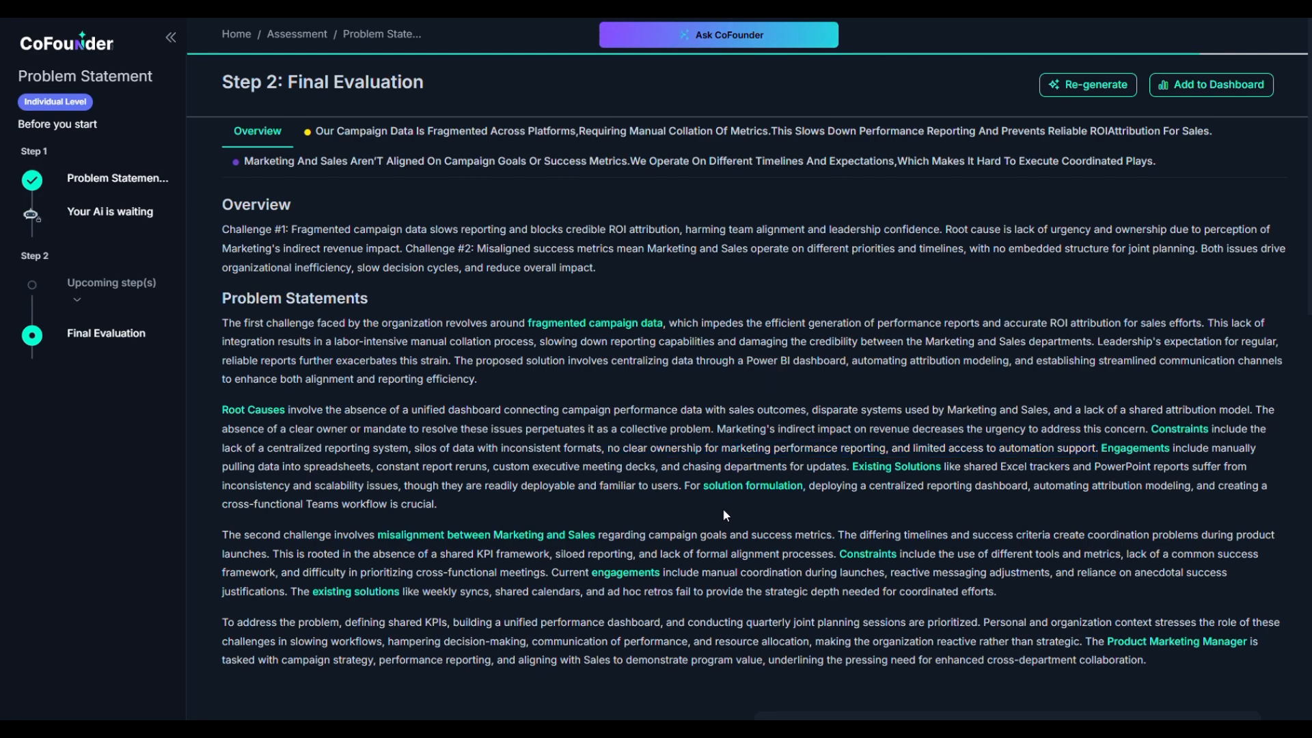
# Open the Ask CoFounder chat, look through the available AI models and choose GPT-4.1.
pyautogui.click(744, 35)
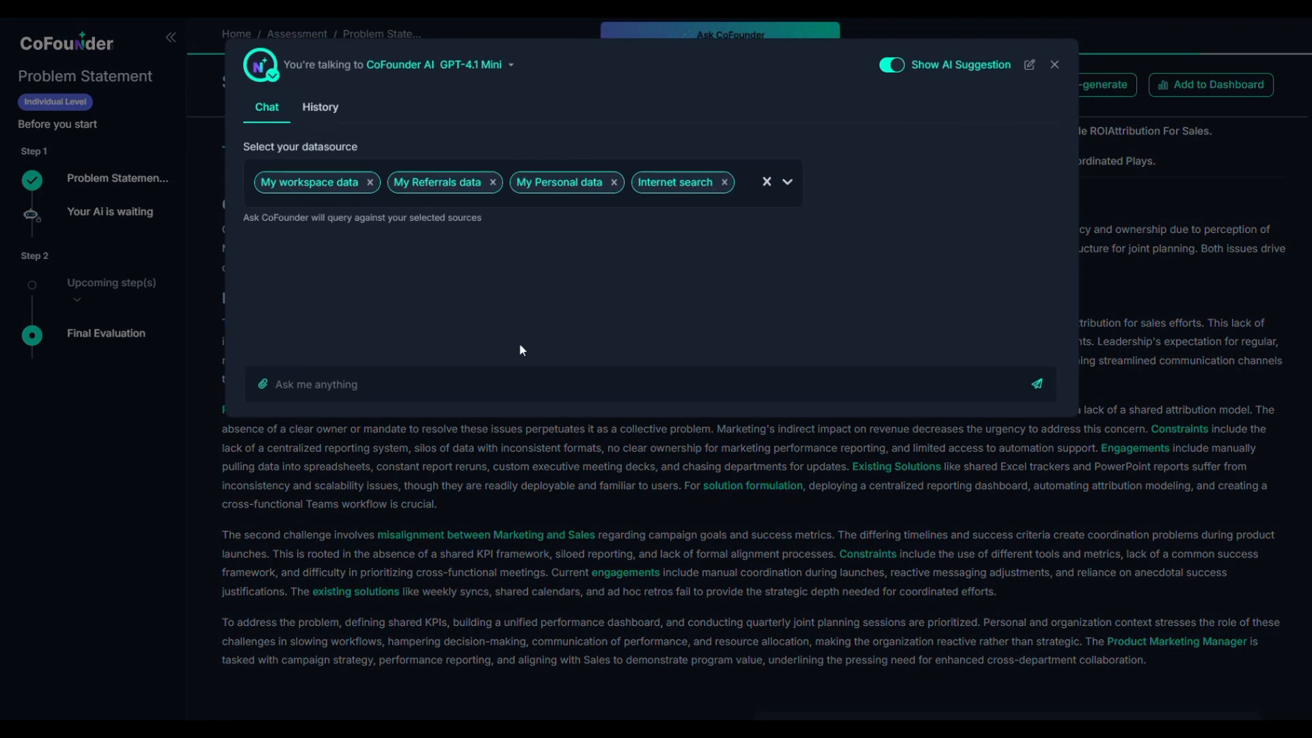
pyautogui.click(511, 68)
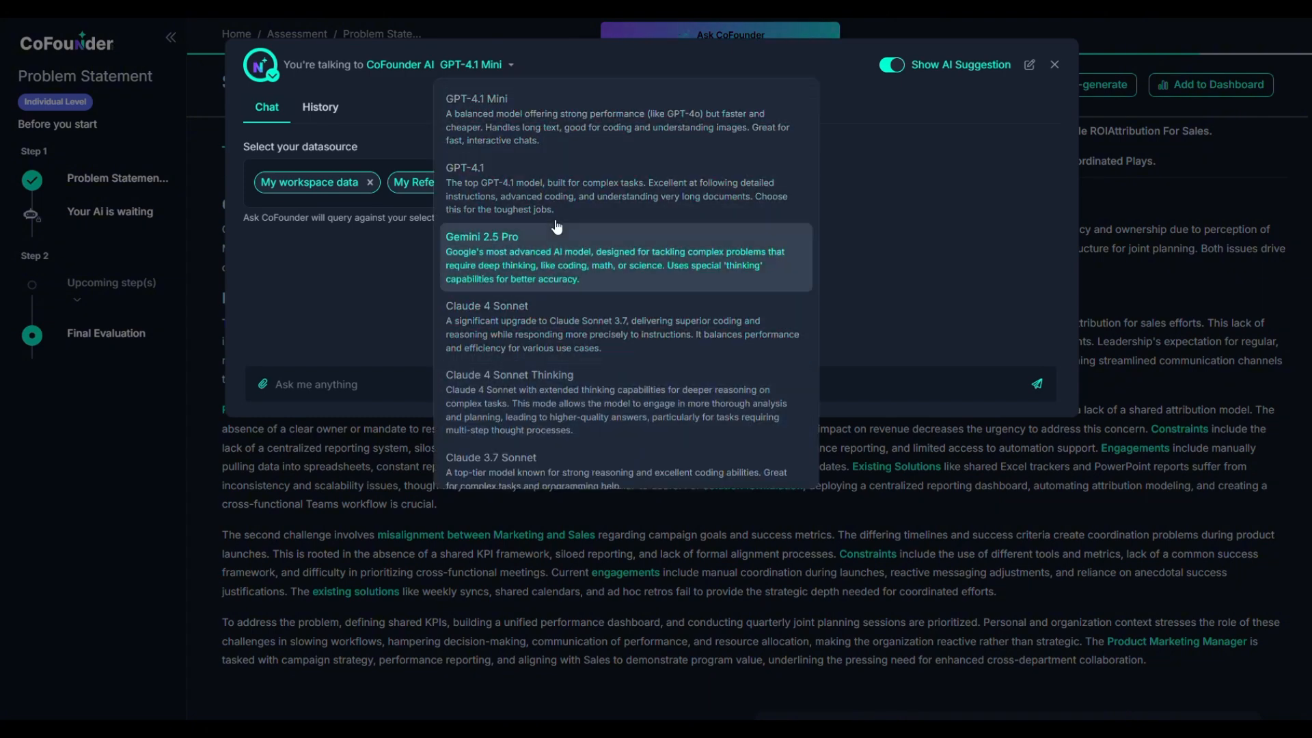
pyautogui.scroll(-5, 567, 342)
pyautogui.scroll(5, 567, 342)
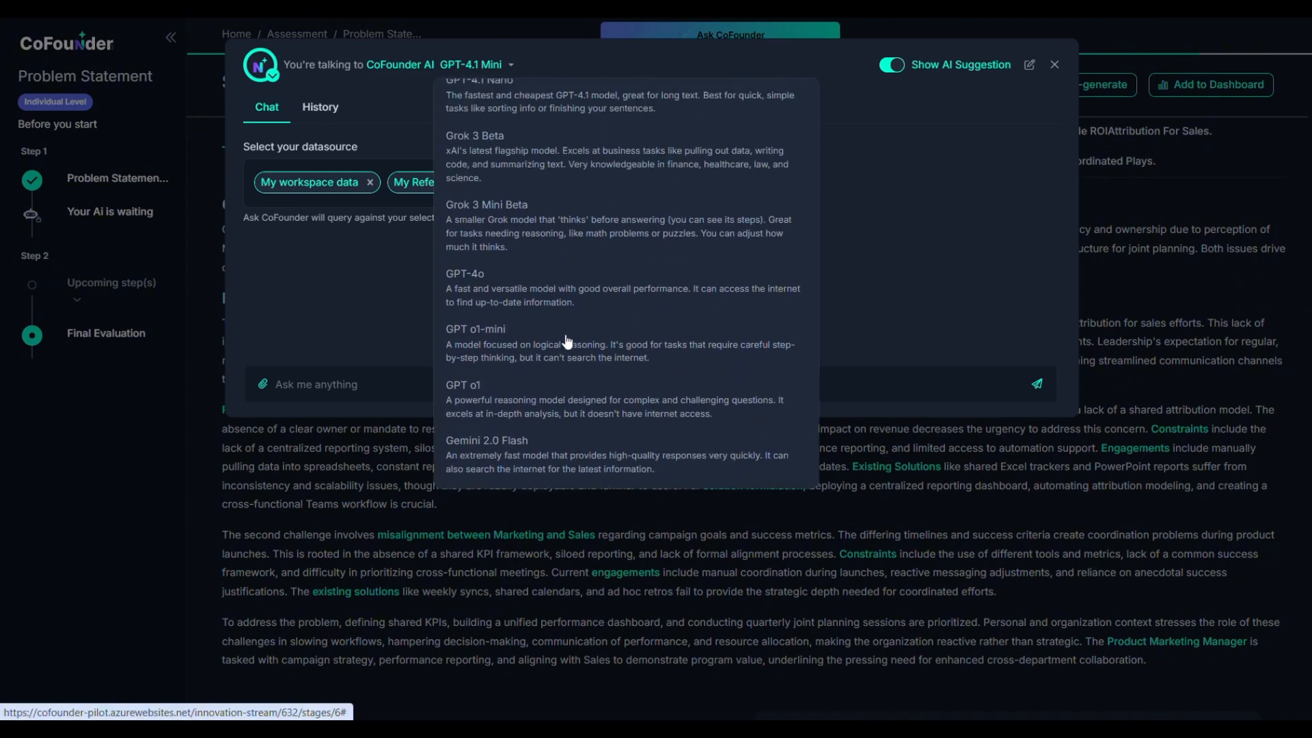
pyautogui.click(531, 179)
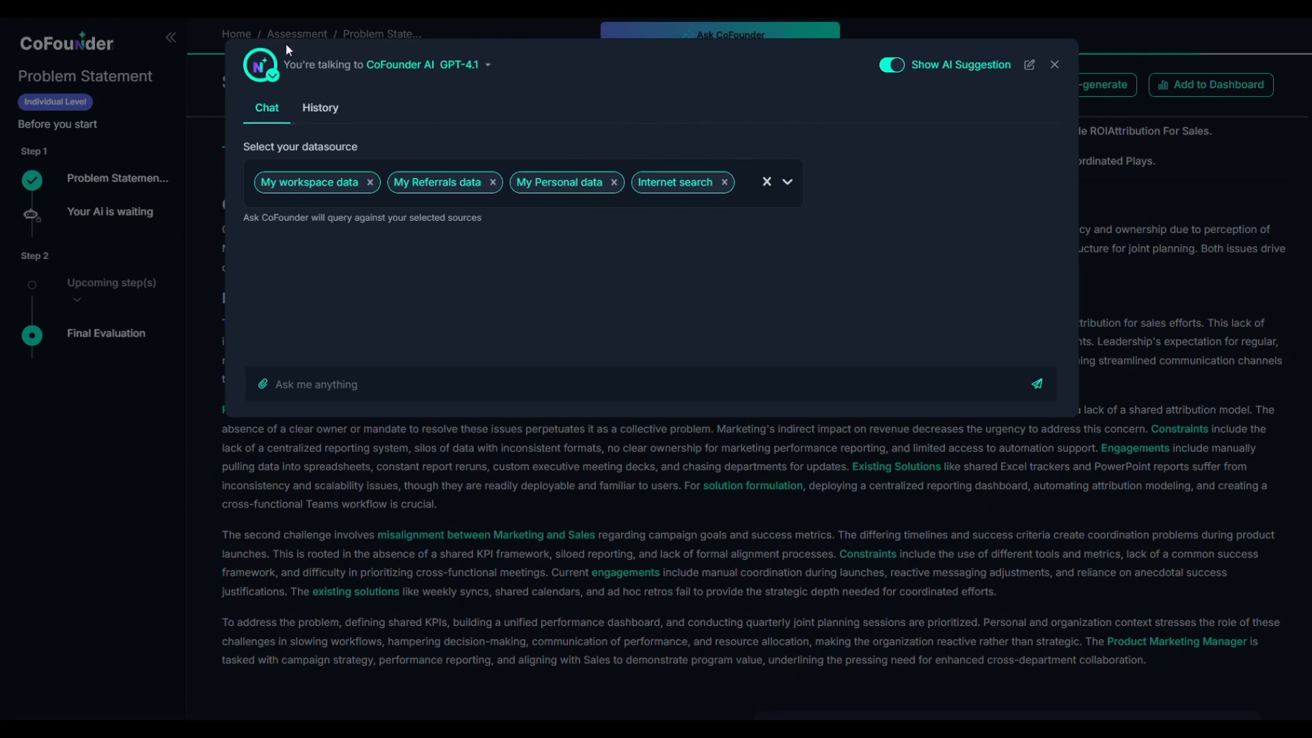
# Switch the chat persona to Chief Sustainability Officer, return it to CoFounder Pilot AI and close the chat.
pyautogui.click(273, 76)
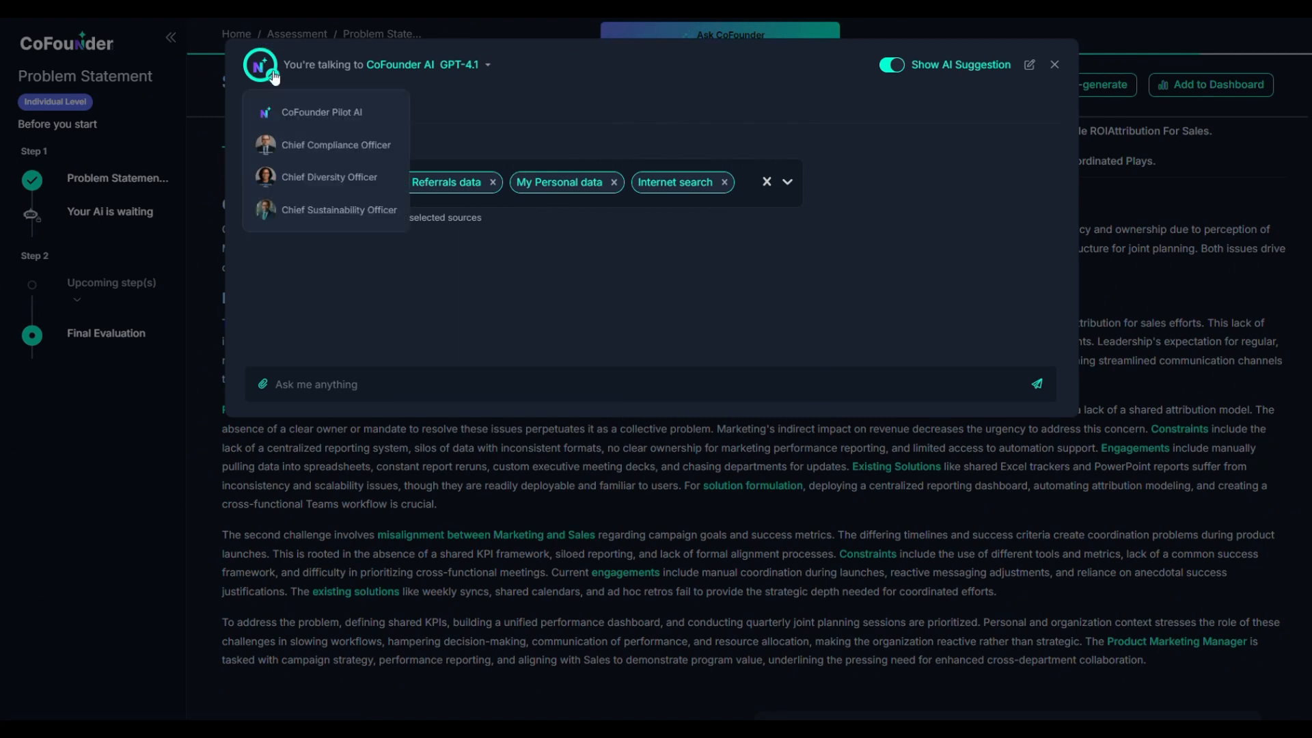
pyautogui.click(323, 211)
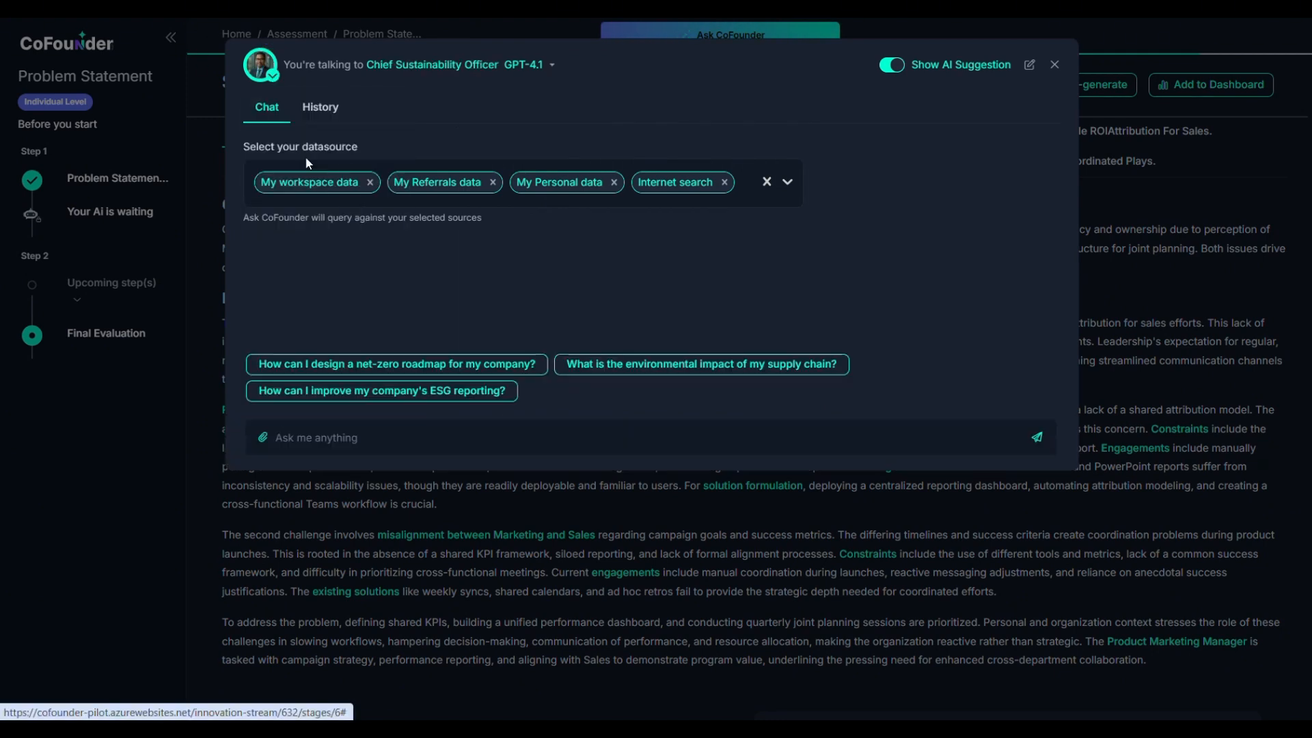
pyautogui.click(273, 76)
pyautogui.click(314, 114)
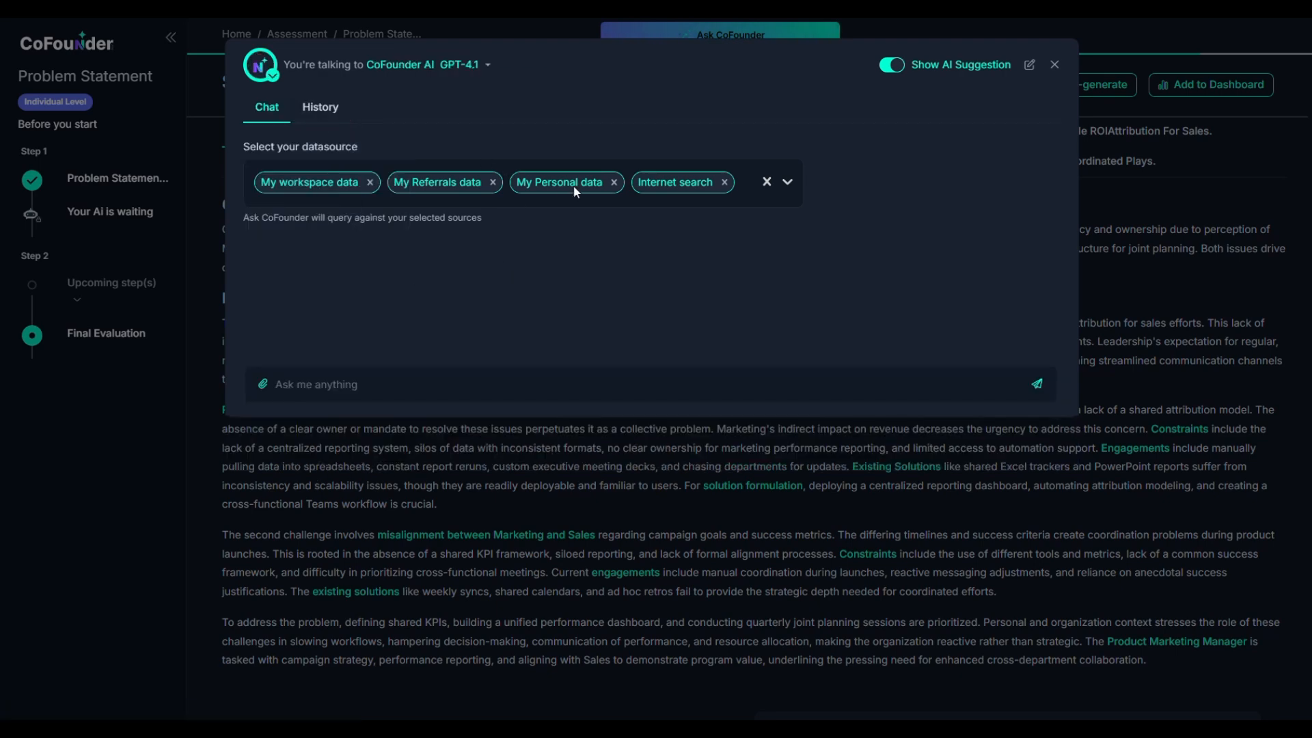
pyautogui.click(1055, 66)
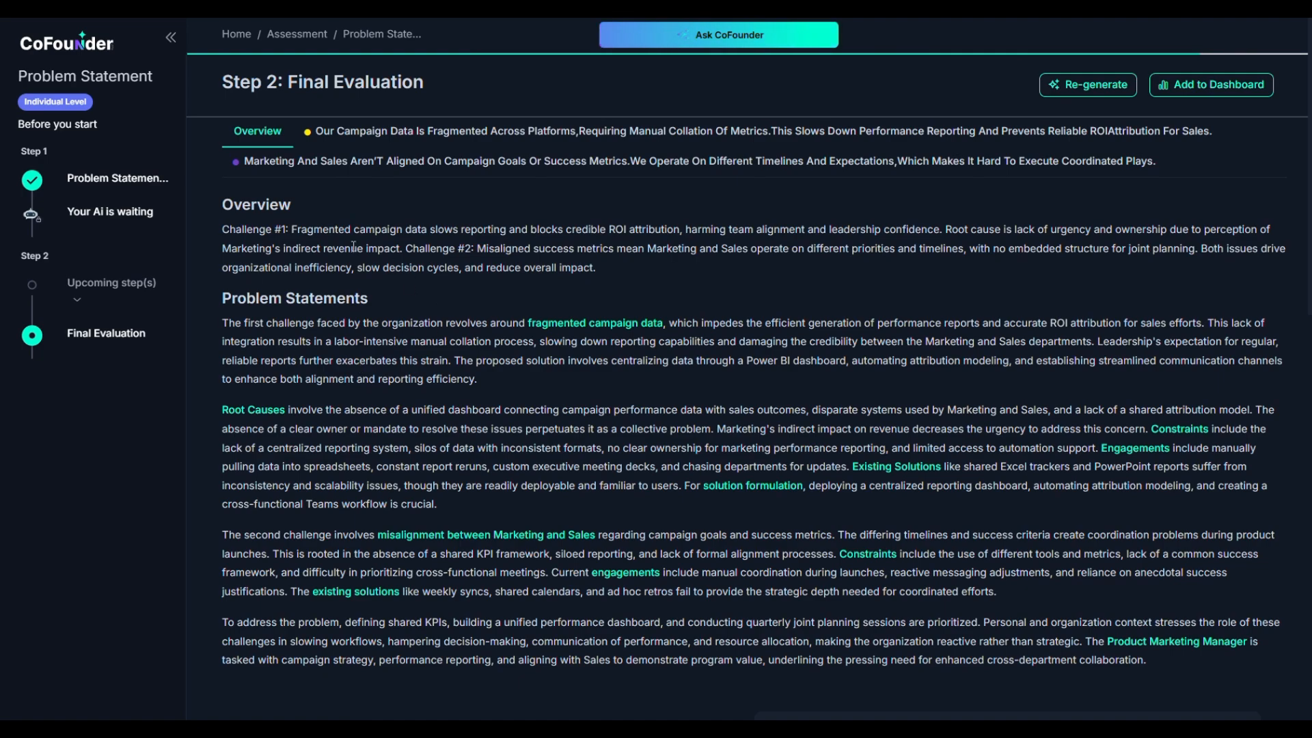
# Review the Final Evaluation down to the Challenge Breakdown and proceed to the next section, Product Market Fit.
pyautogui.scroll(-4, 588, 461)
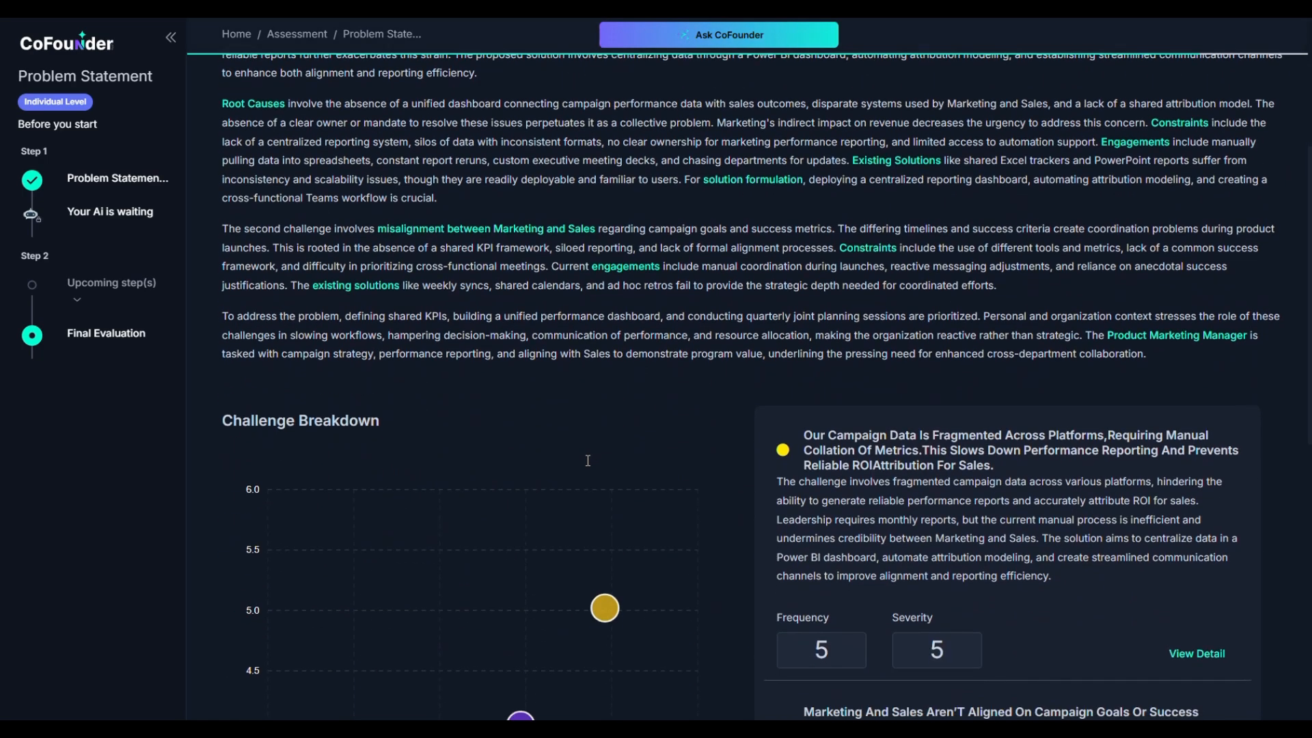
pyautogui.scroll(-5, 587, 460)
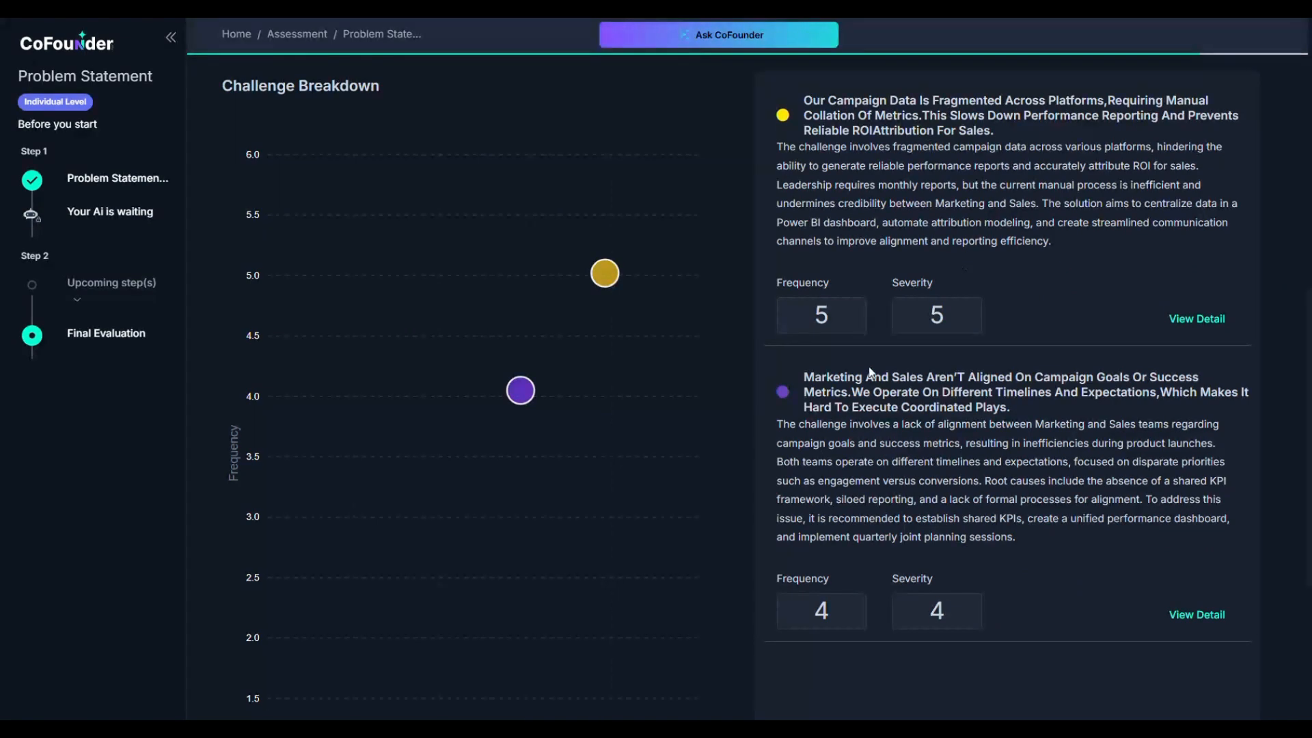
pyautogui.scroll(-5, 767, 512)
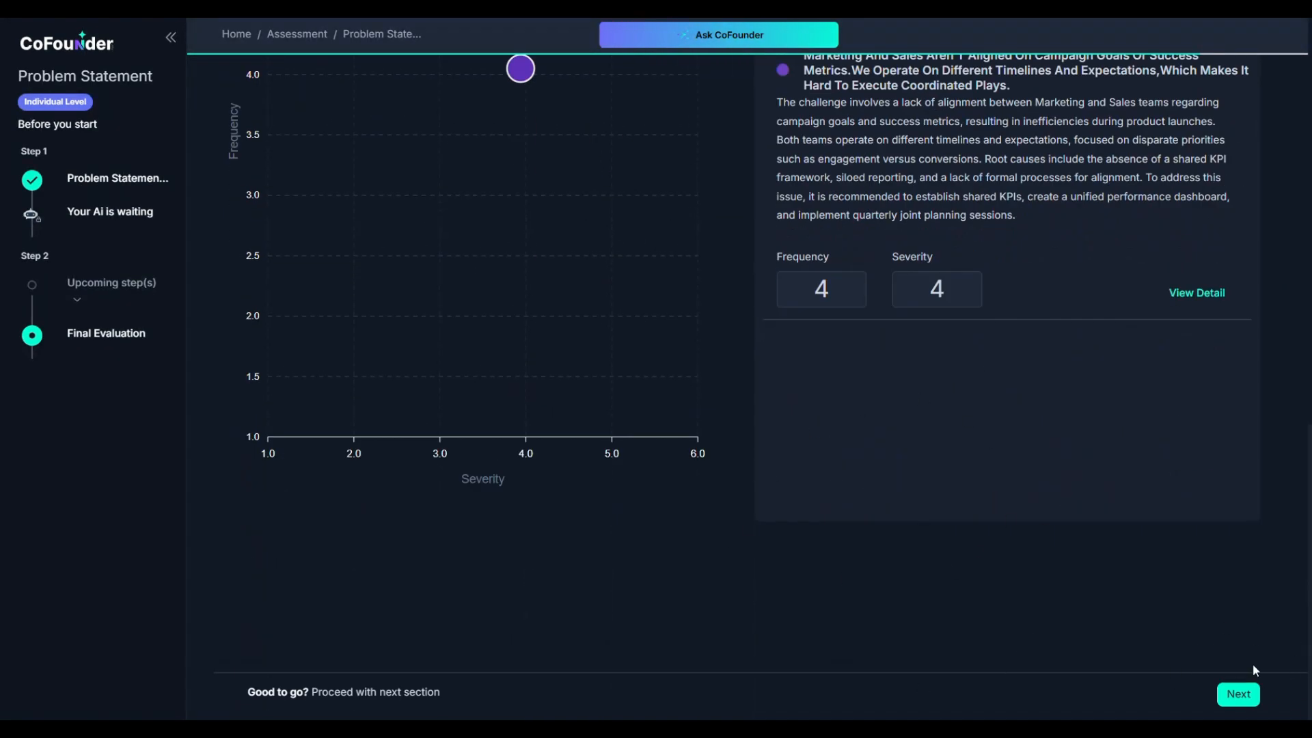
pyautogui.click(1239, 698)
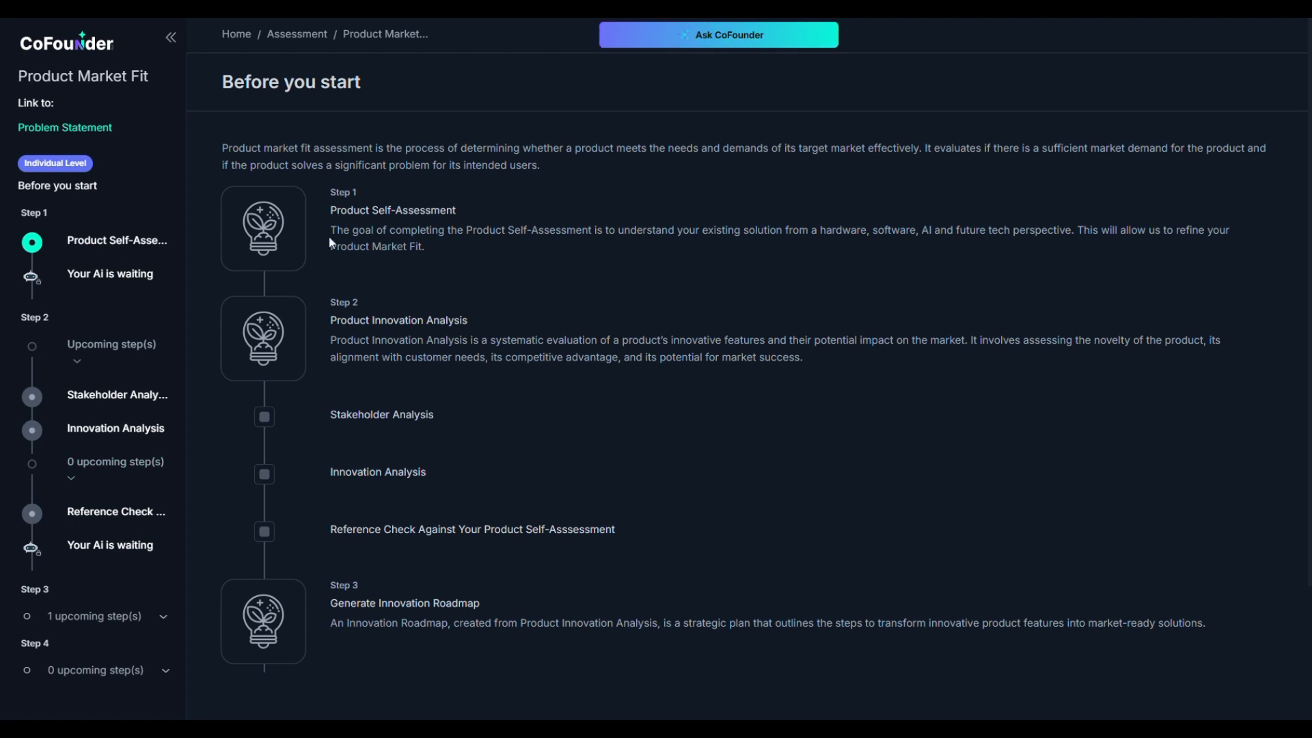
# Look through the steps of the Product Market Fit assessment and return to the linked Problem Statement evaluation.
pyautogui.scroll(-3, 390, 524)
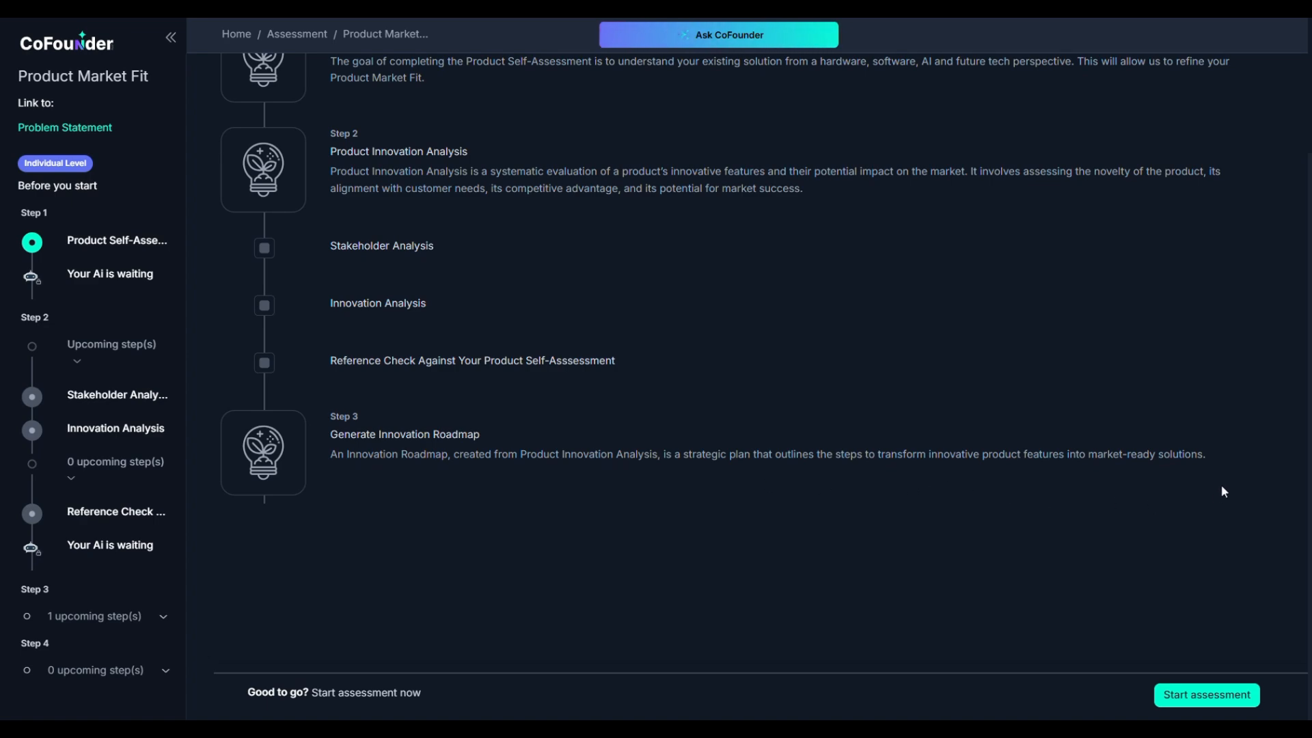
pyautogui.scroll(3, 585, 396)
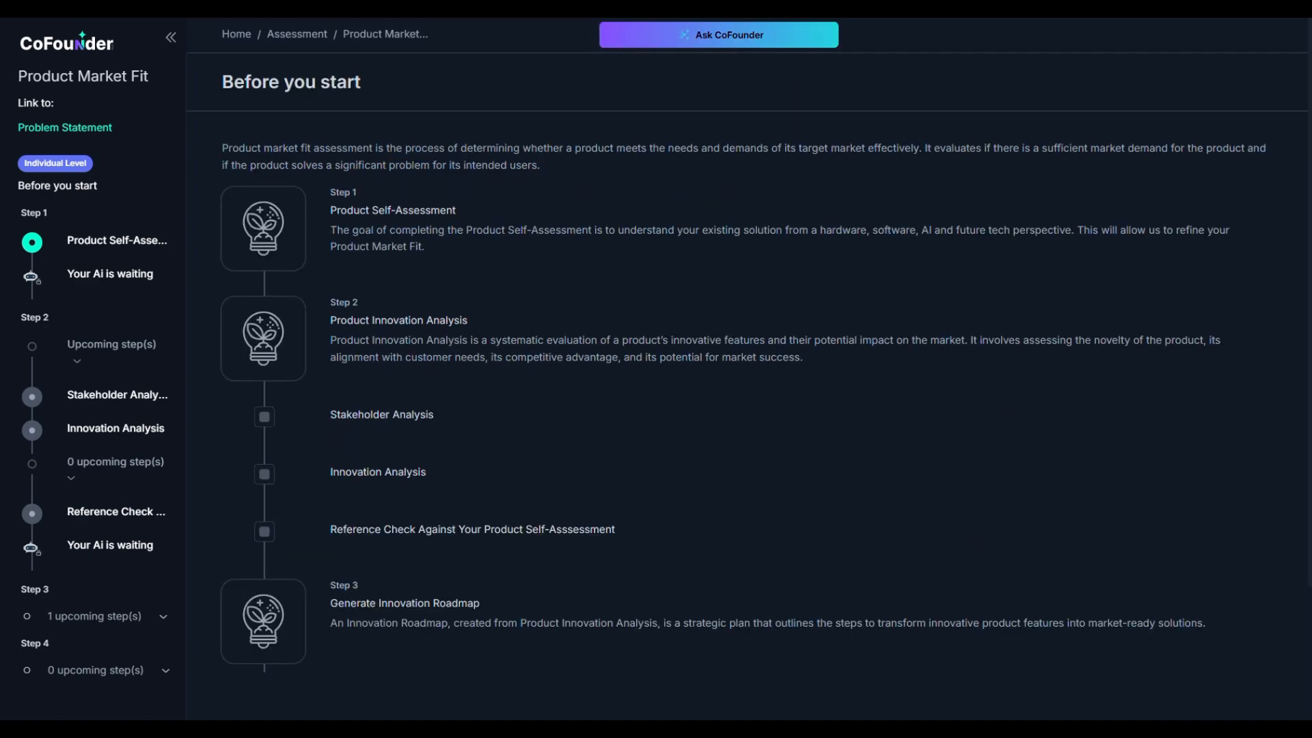
pyautogui.click(82, 134)
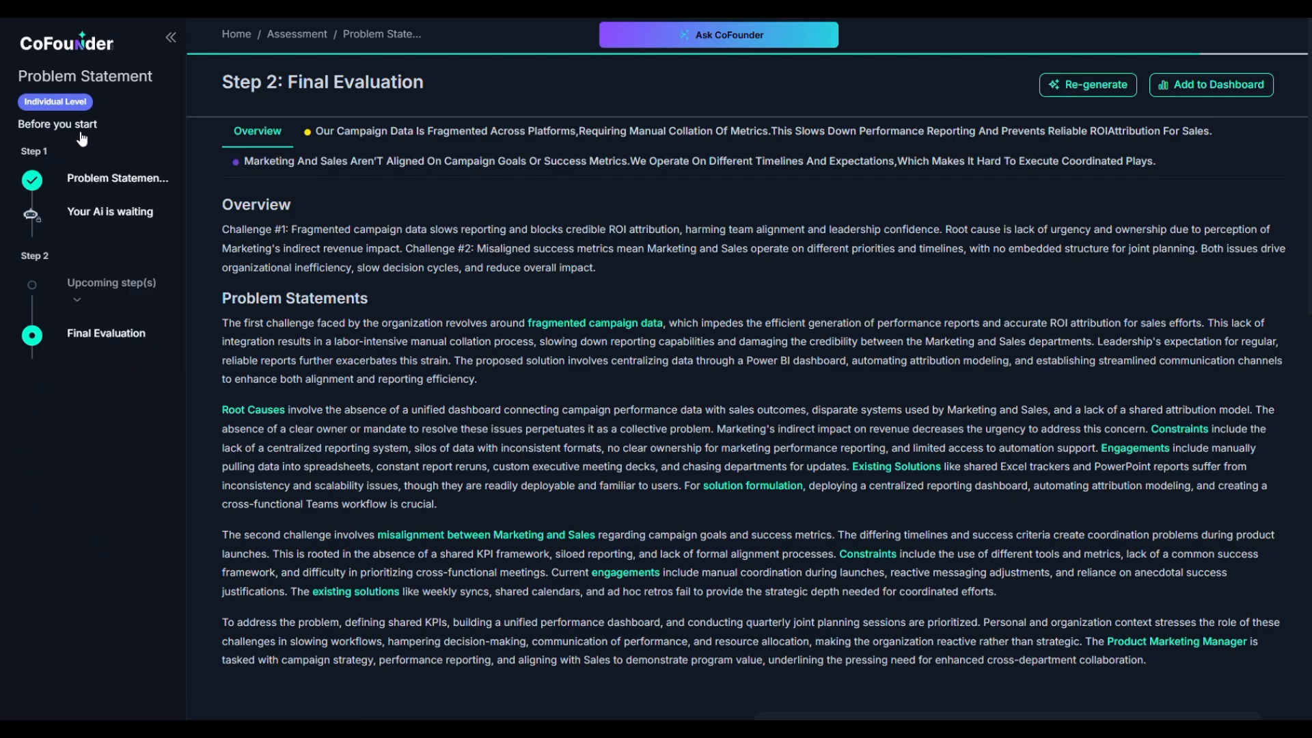